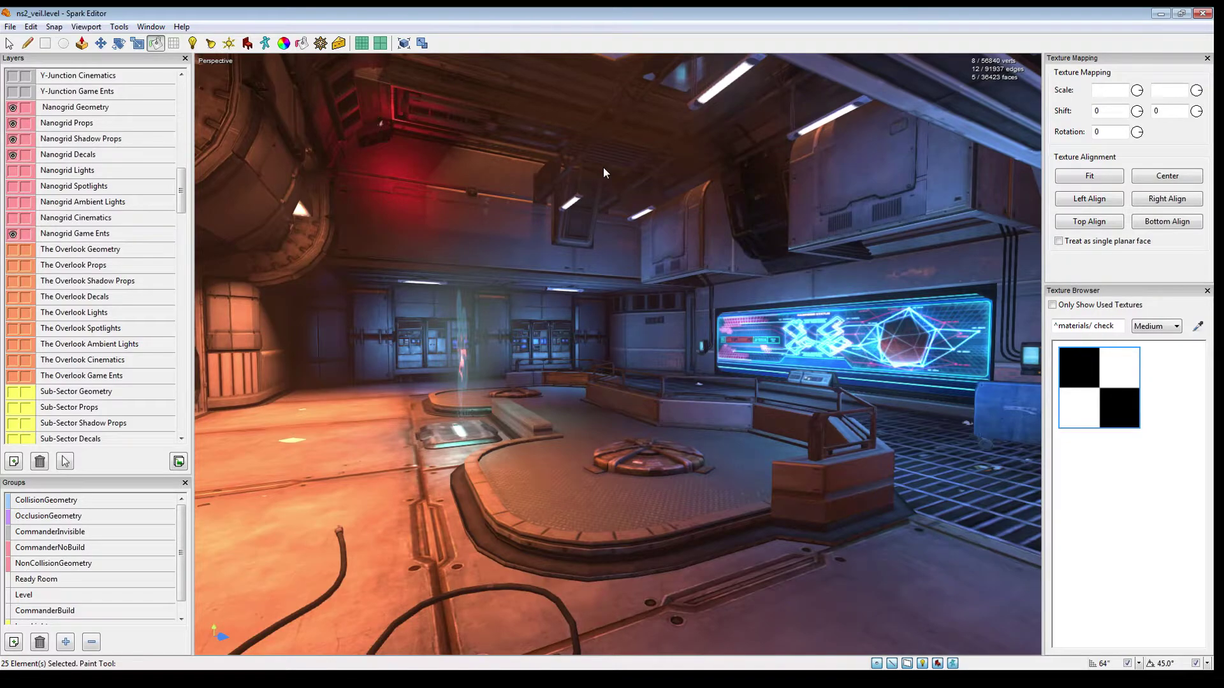
Step: Select the glowing status screen on the Nanogrid room's wall and switch the perspective view to unlit shading
right_drag(603, 167, 625, 127)
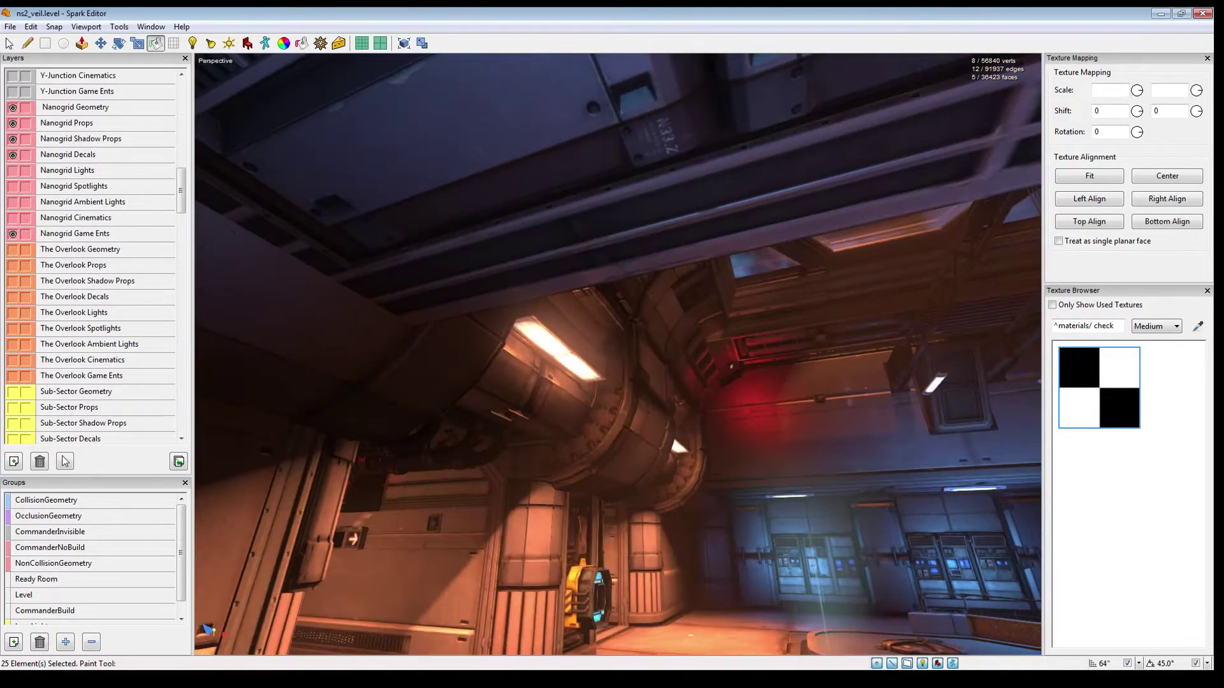
right_drag(619, 353, 708, 347)
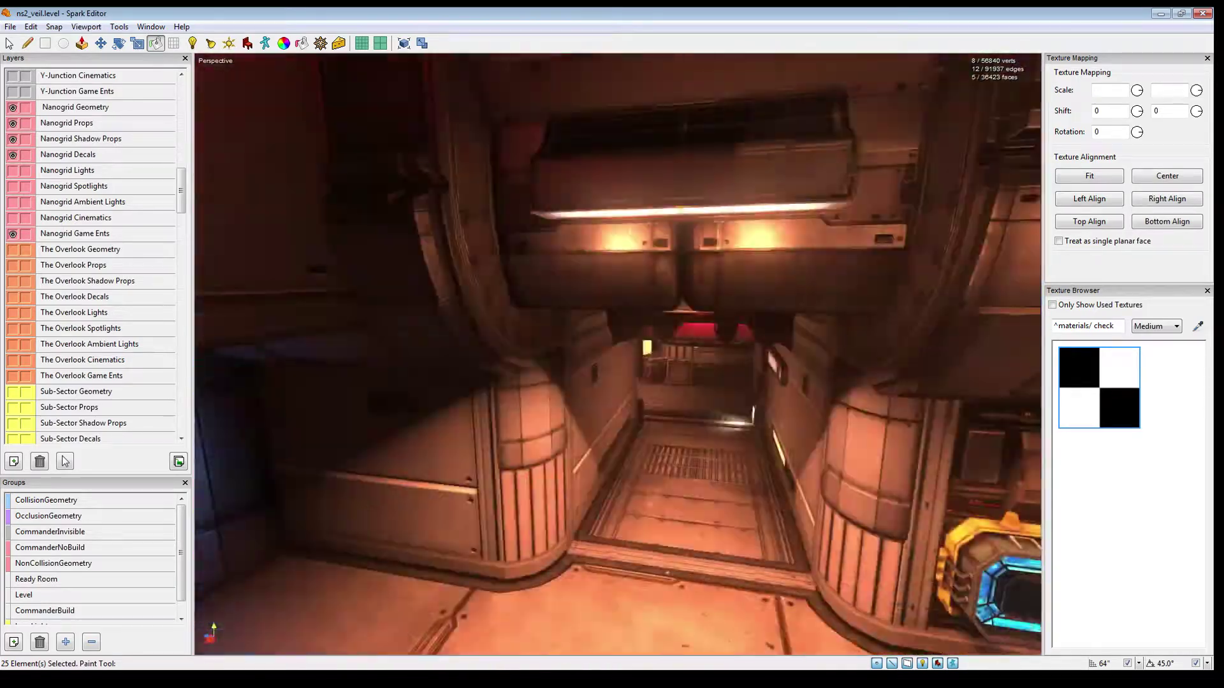
right_drag(708, 347, 669, 351)
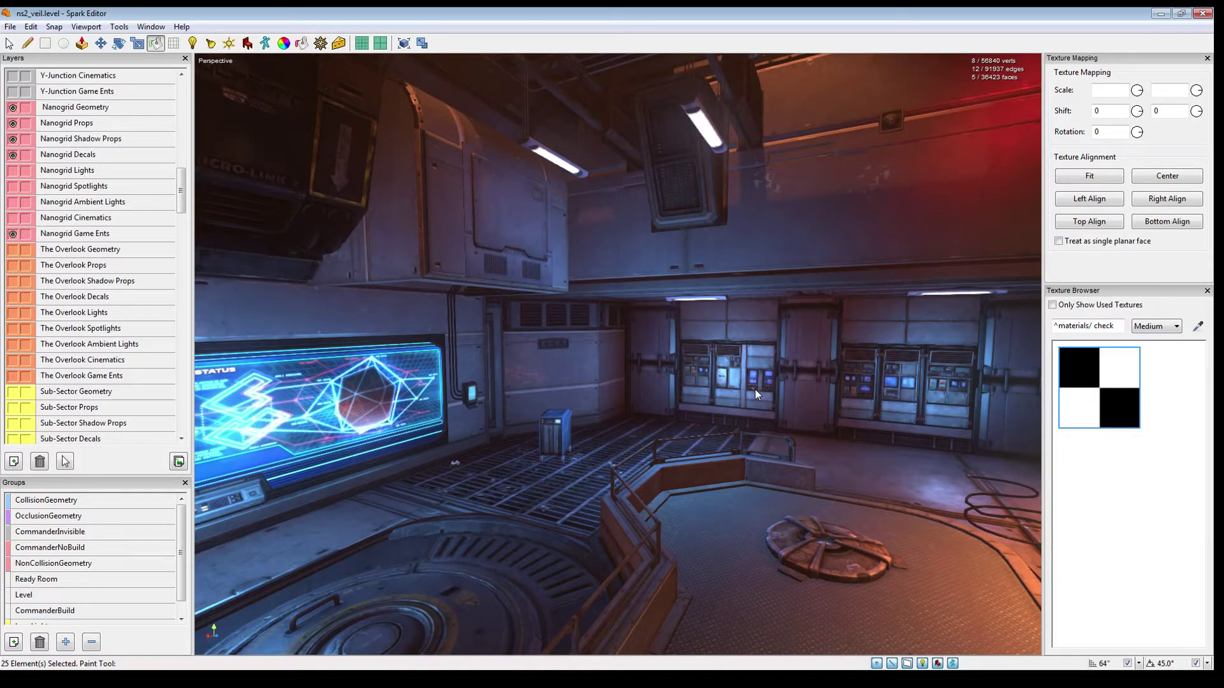
right_drag(754, 389, 555, 348)
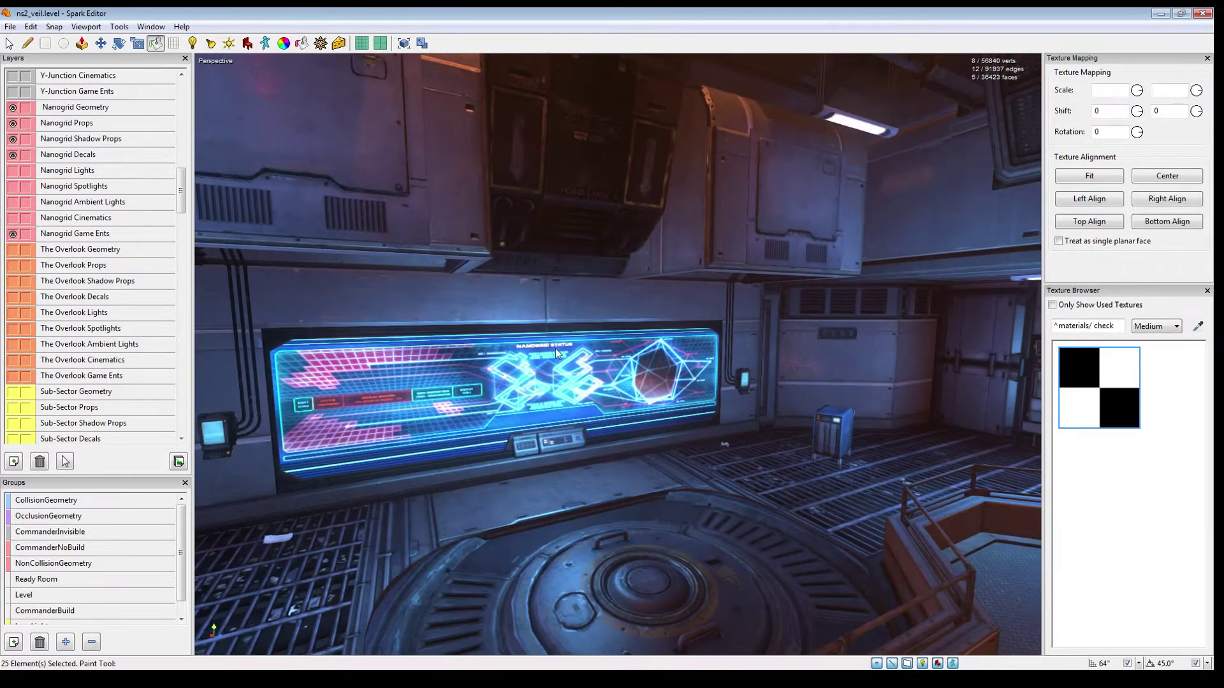
click(556, 348)
click(584, 304)
mouse_move(583, 304)
right_down()
mouse_move(583, 185)
mouse_move(590, 350)
mouse_move(573, 338)
mouse_move(542, 405)
mouse_move(612, 383)
mouse_move(618, 355)
mouse_move(602, 395)
mouse_move(644, 436)
mouse_move(555, 357)
mouse_move(644, 415)
mouse_move(707, 408)
mouse_move(620, 361)
right_up()
key(F7)
click(620, 427)
right_drag(619, 427, 574, 444)
Step: Hide the Nanogrid Geometry, Props, Shadow Props and Decals layers and inspect the checkered occlusion geometry around the room
click(13, 107)
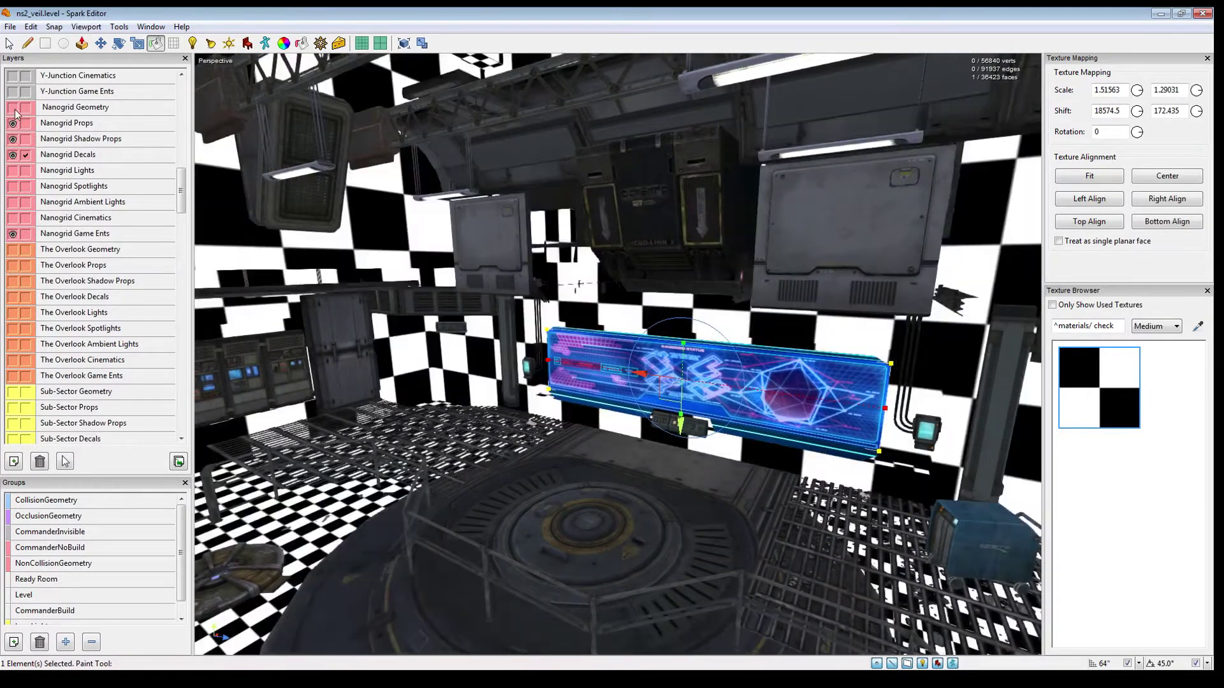
click(13, 123)
click(13, 139)
click(13, 155)
right_drag(548, 319, 217, 316)
right_drag(618, 353, 478, 322)
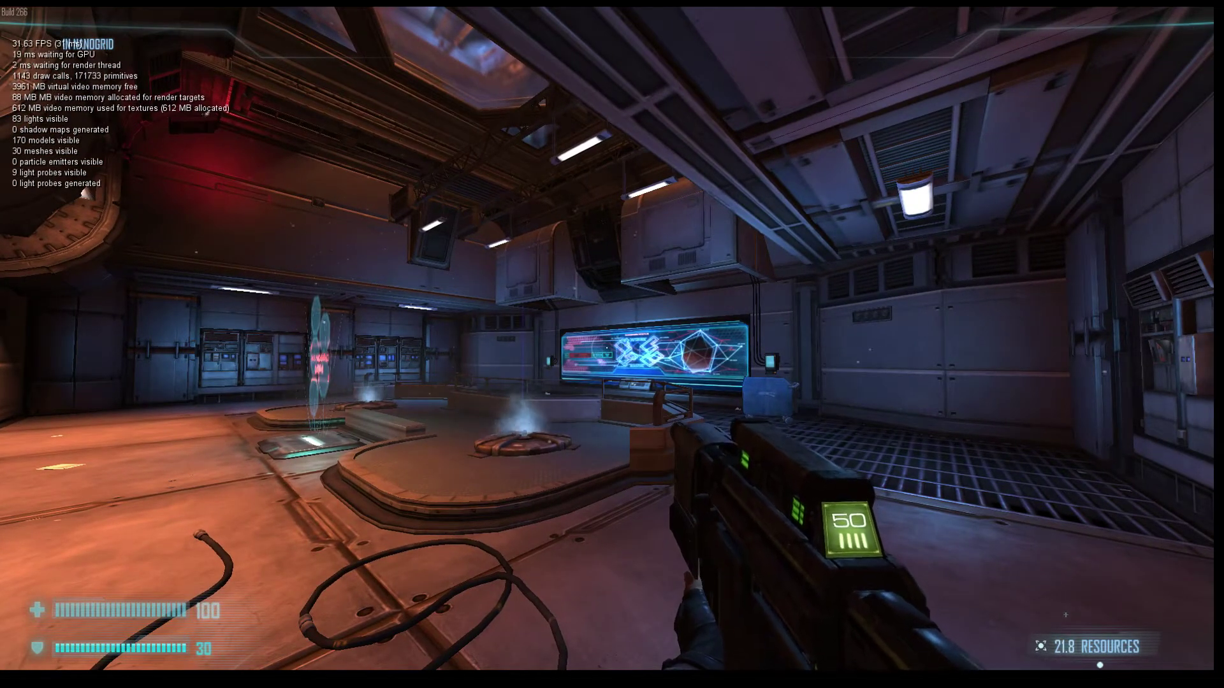
Step: Run commands in the running game's developer console and return to the game view
key(grave)
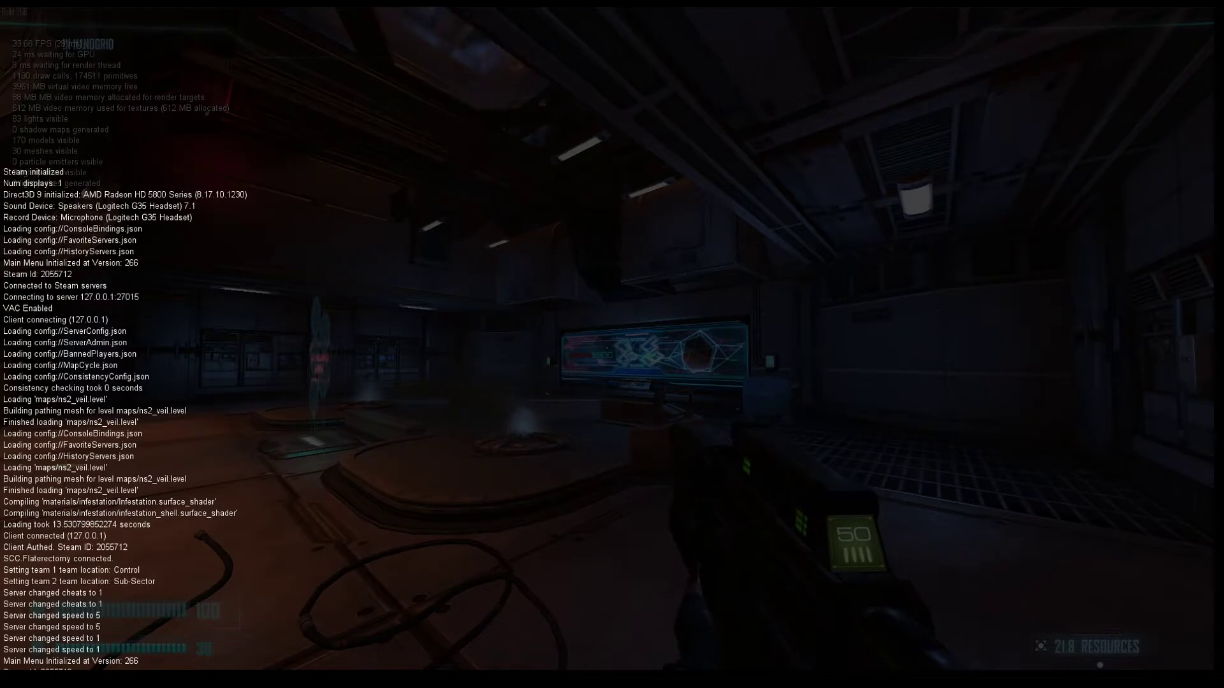
key(Return)
key(Return)
key(grave)
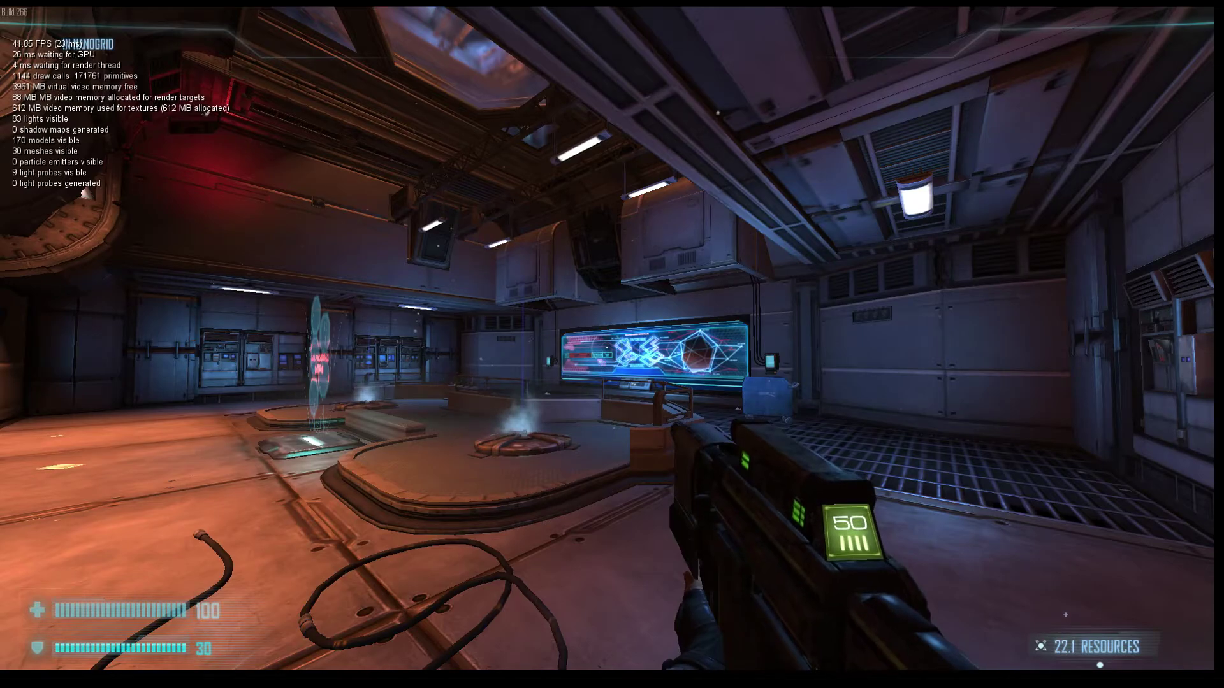
Step: Walk through the Nanogrid room in normal and wireframe rendering, examining the rendered geometry, draw calls and frame rate
key(w)
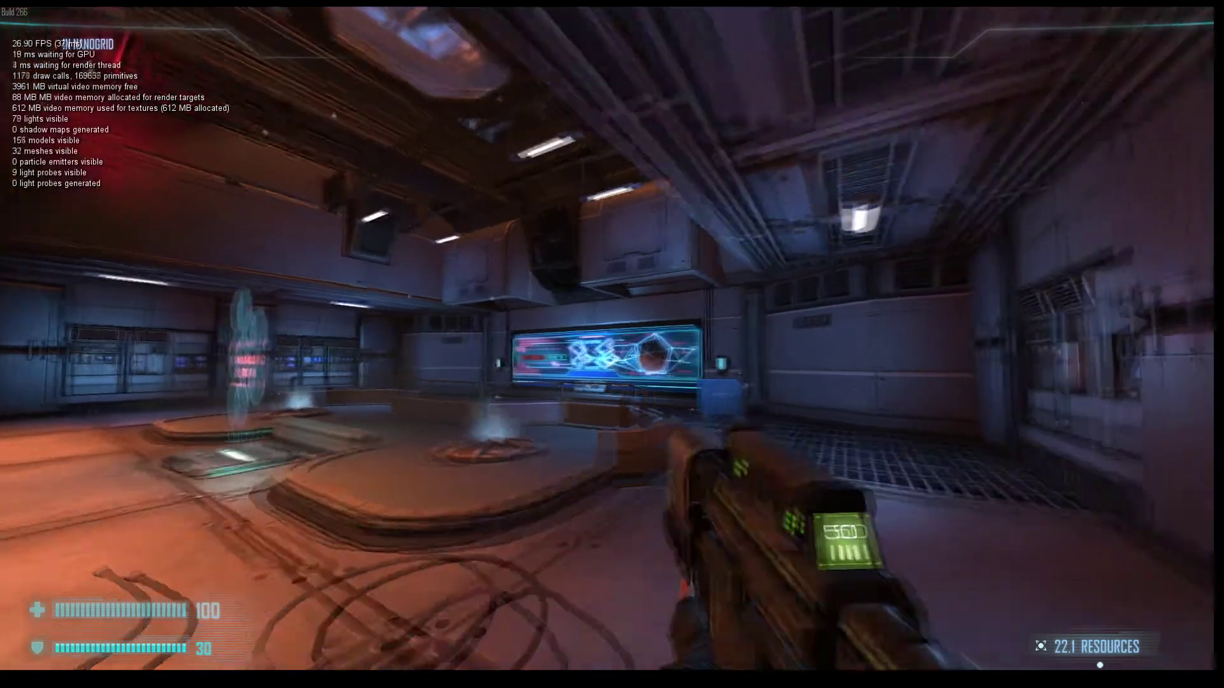
key(a)
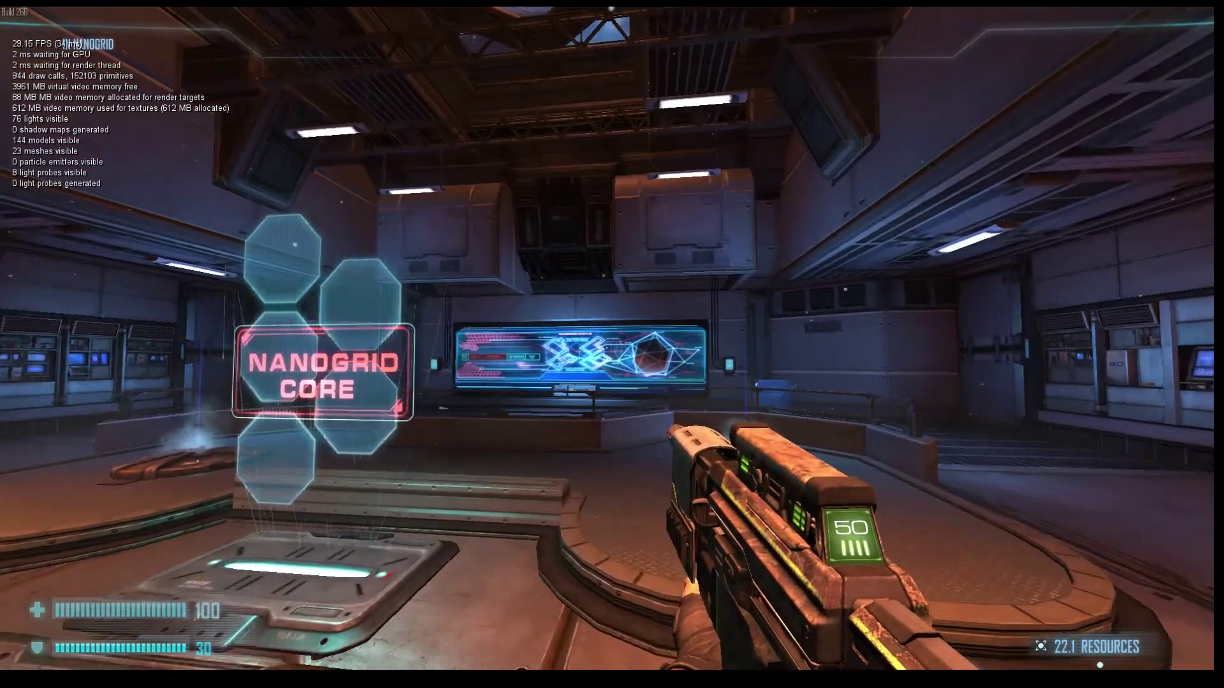
key(d)
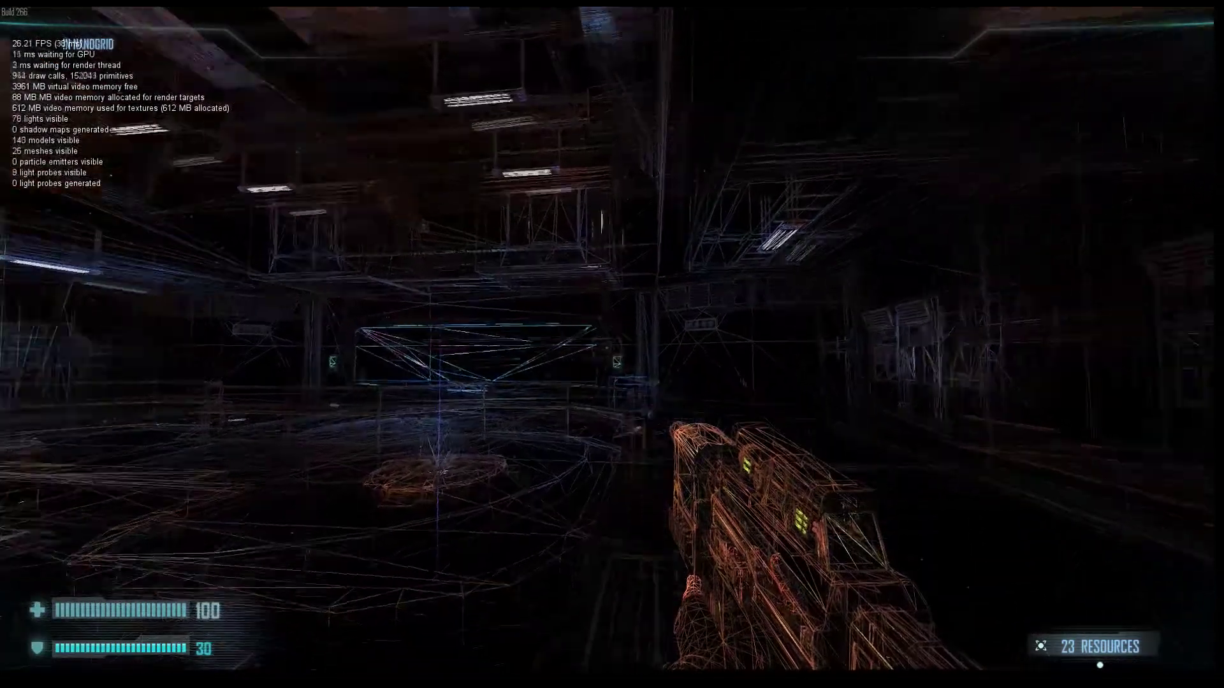
key(w)
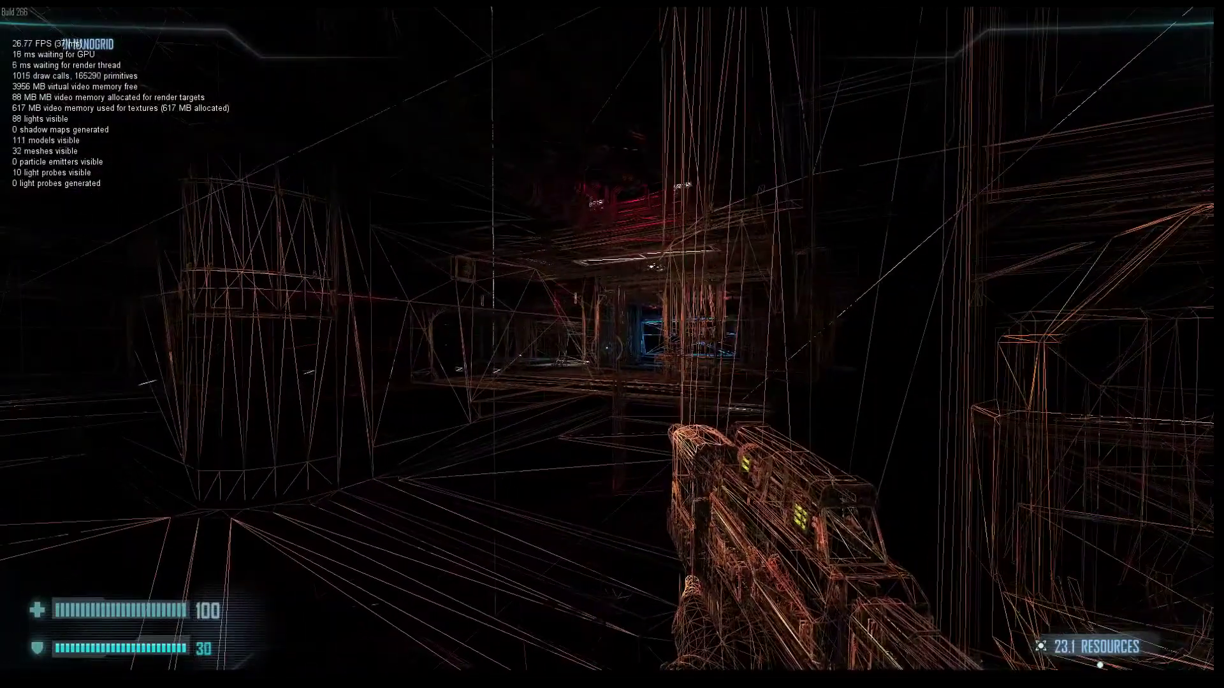
key(w)
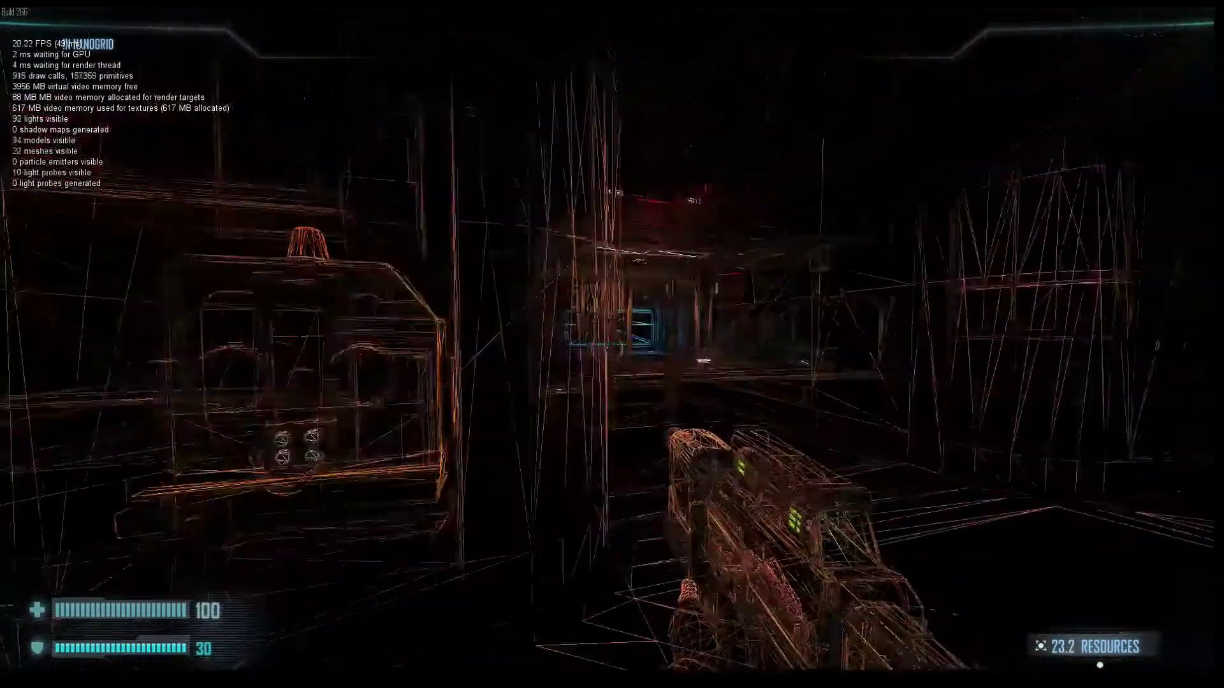
key(w)
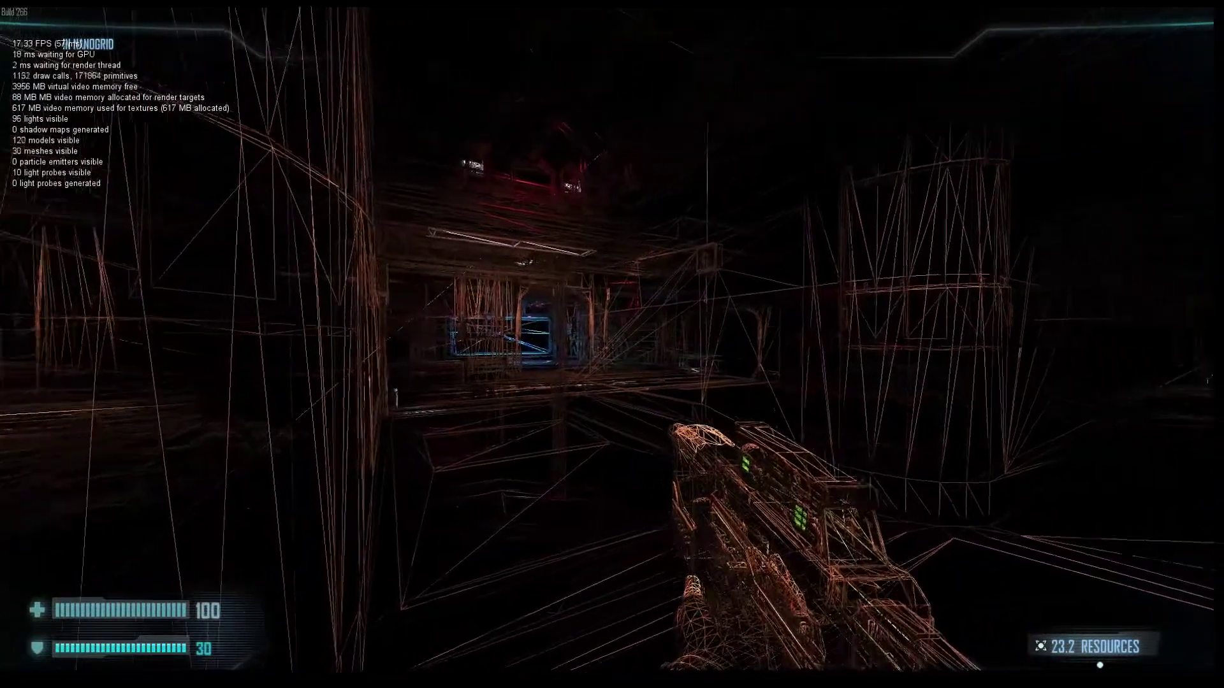
key(a)
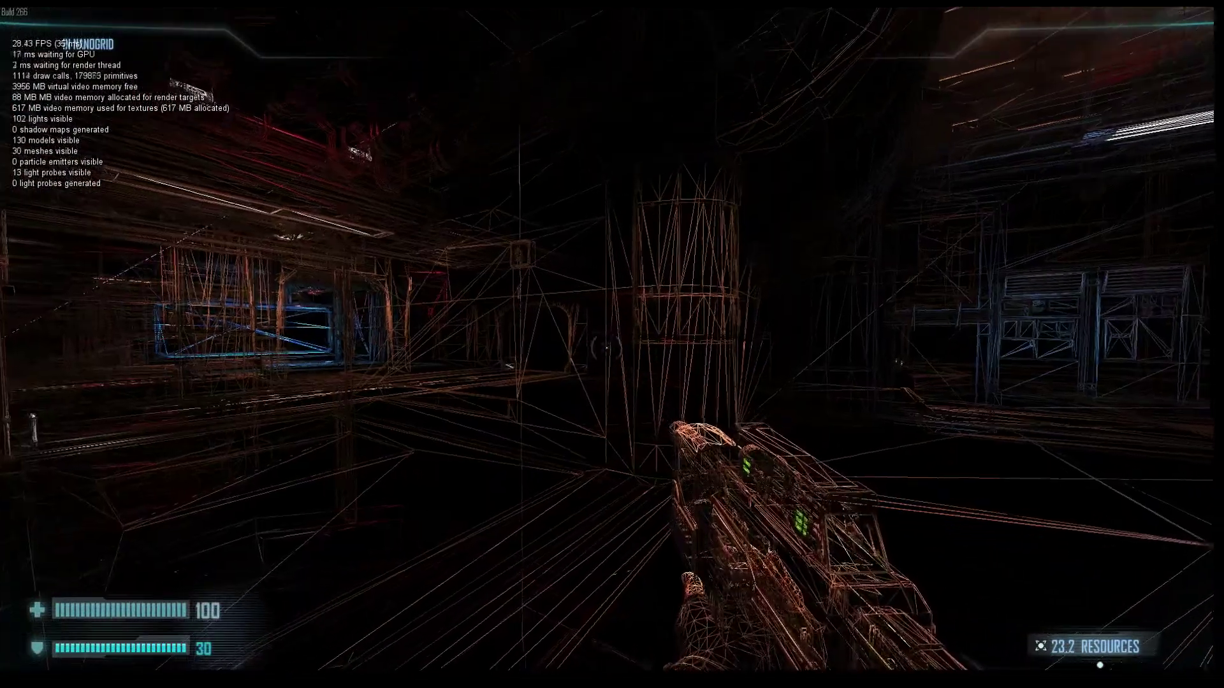
key(w)
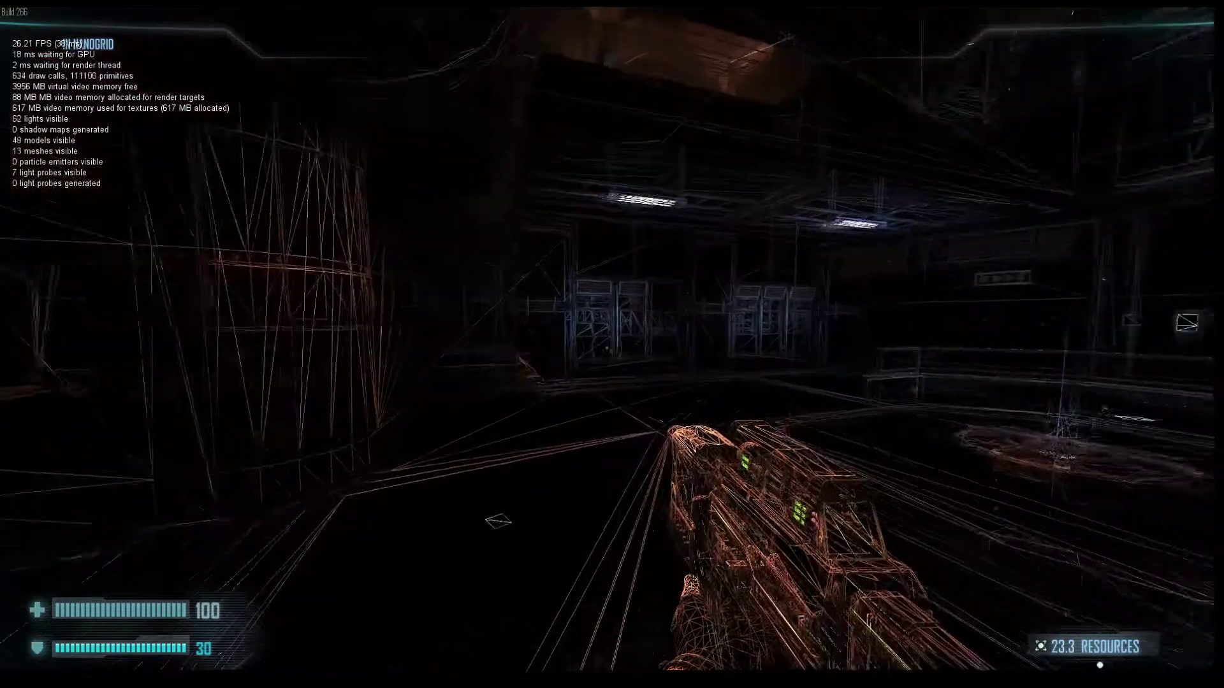
key(a)
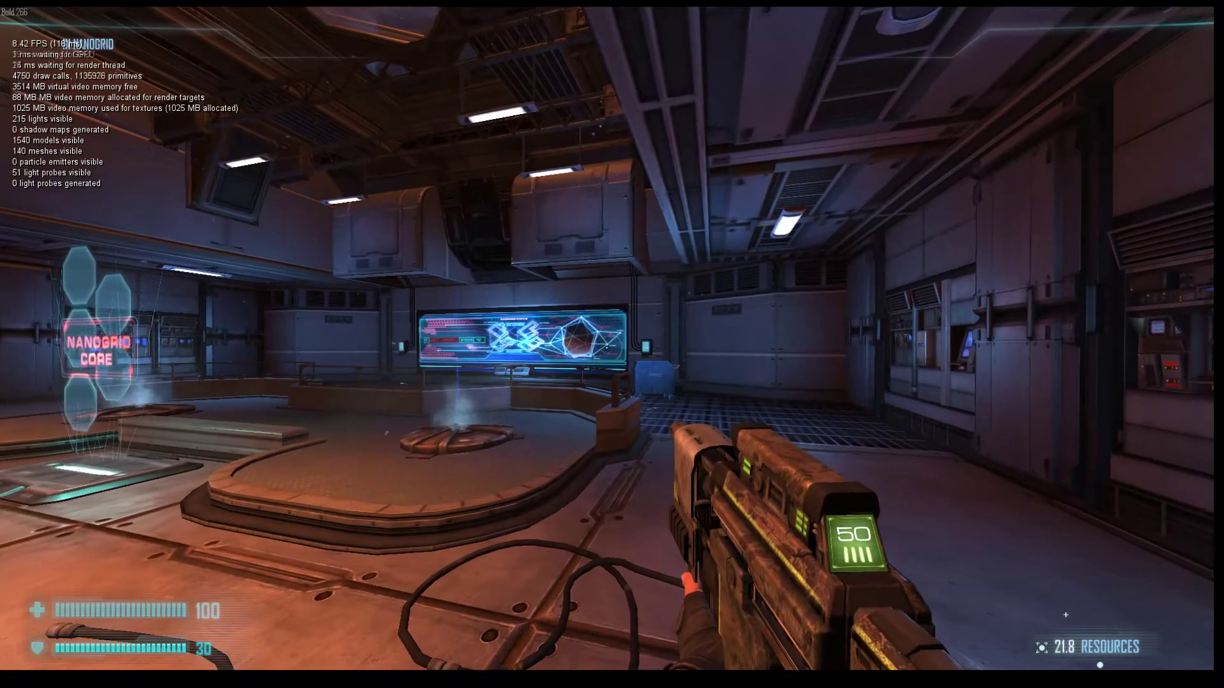
Step: Walk through the Nanogrid room again to compare draw calls, visible models and frame rate, including in wireframe rendering
key(d)
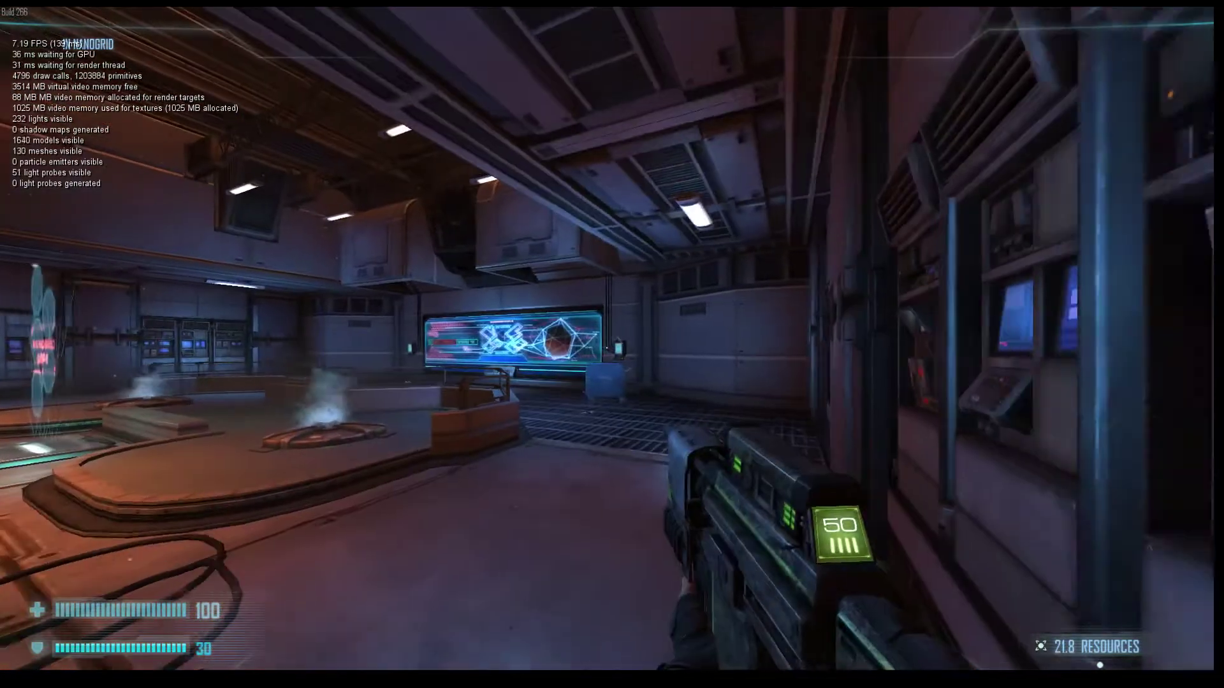
key(w)
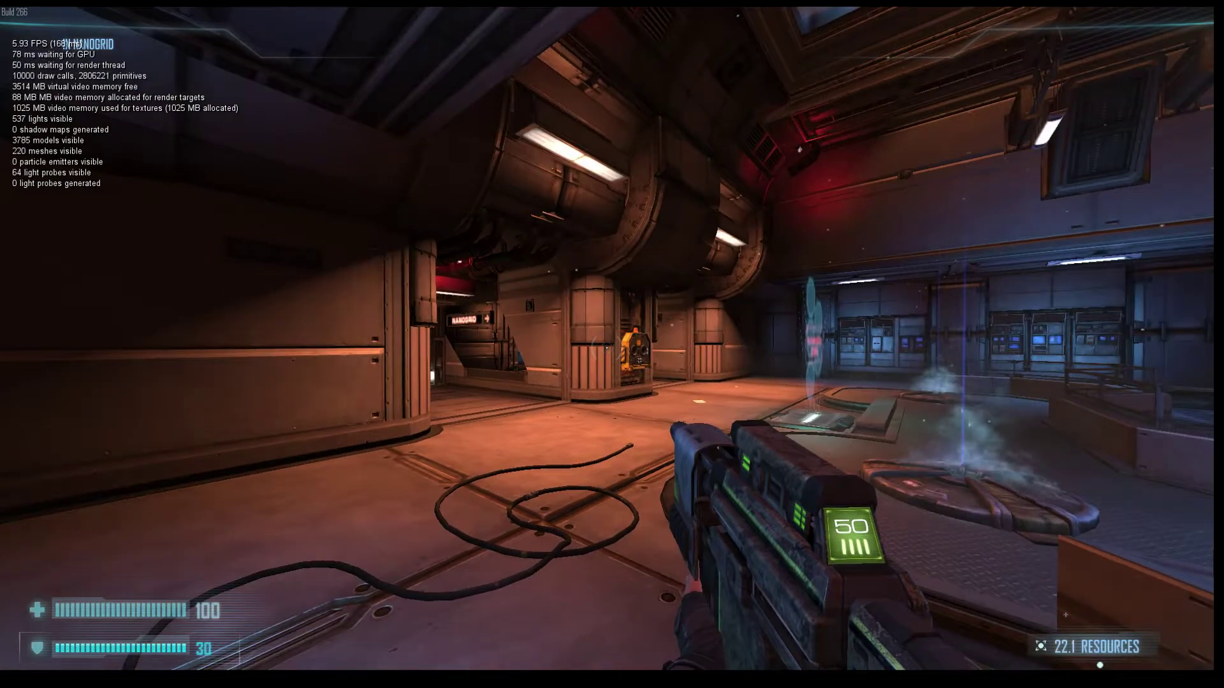
key(s)
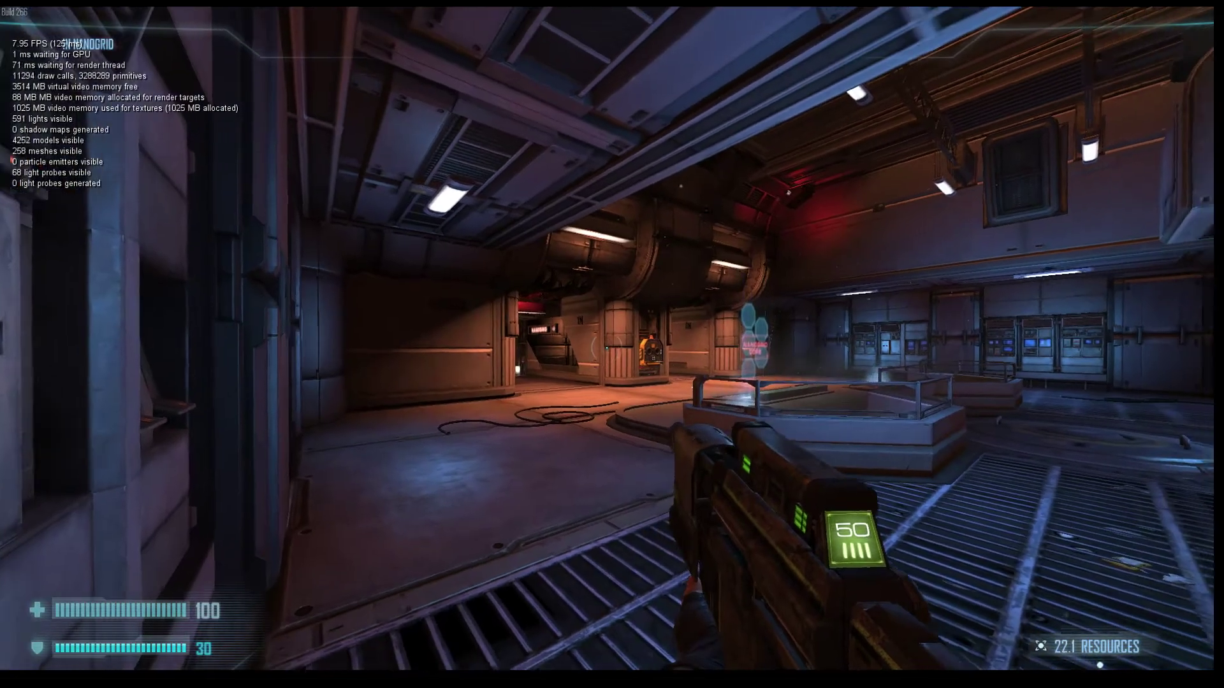
key(w)
key(w)
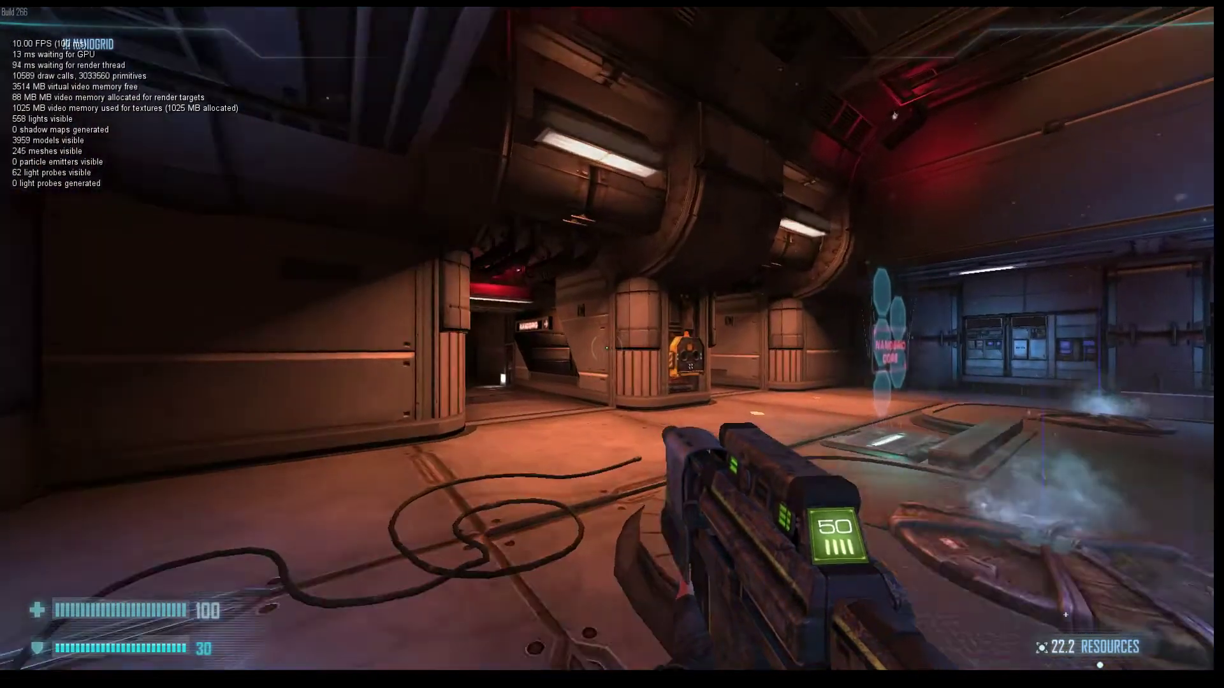
key(w)
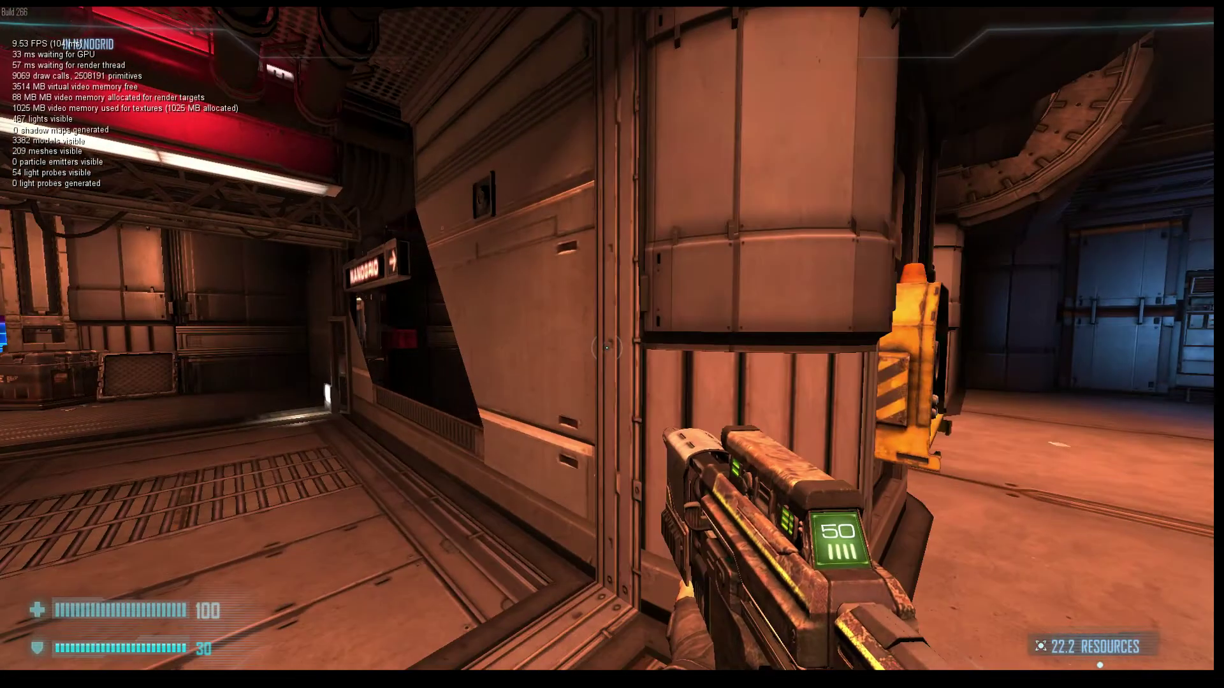
key(s)
key(s)
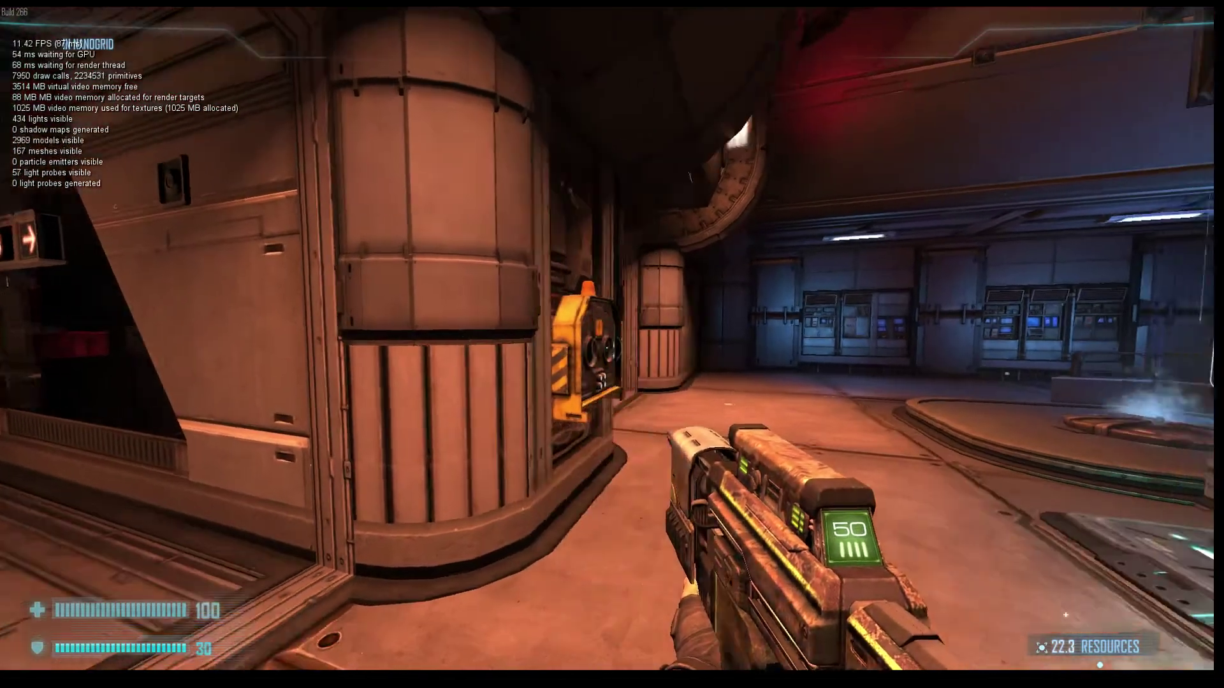
key(s)
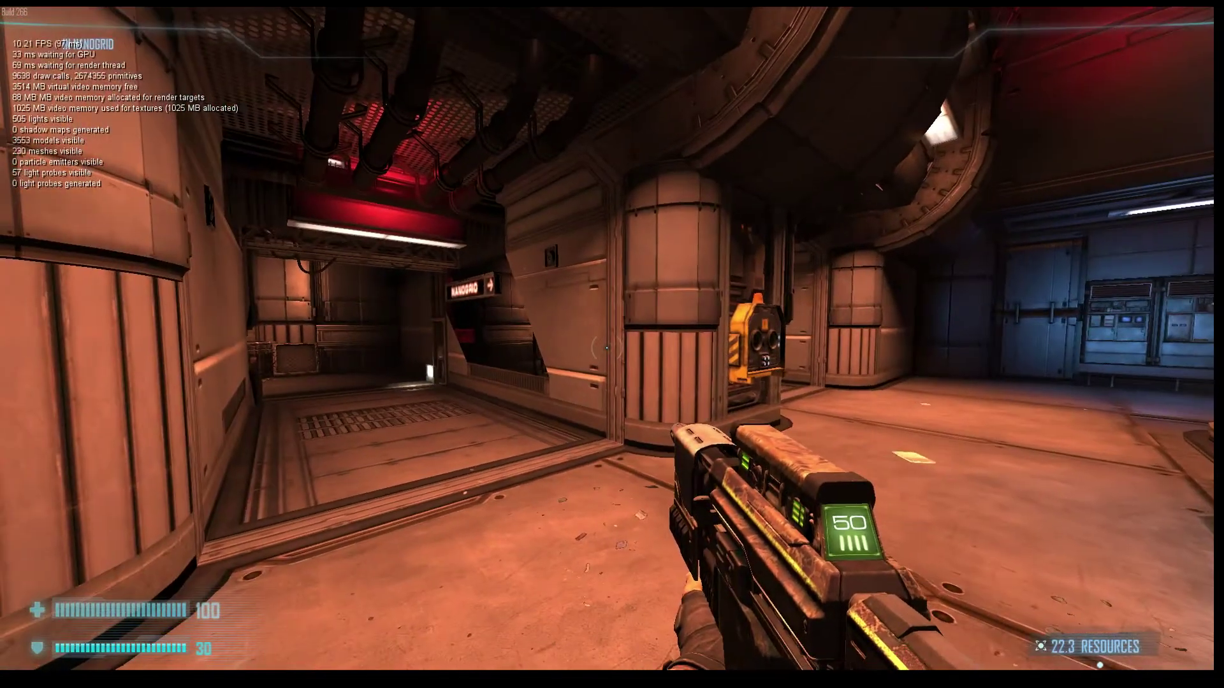
key(w)
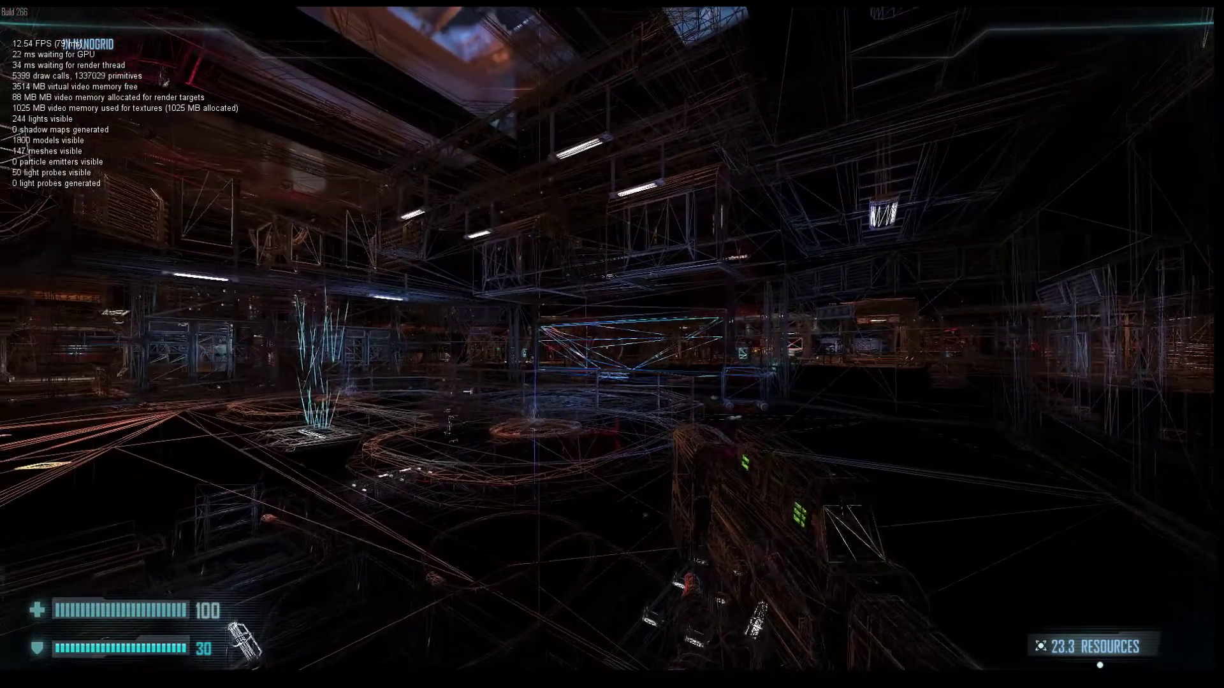
key(w)
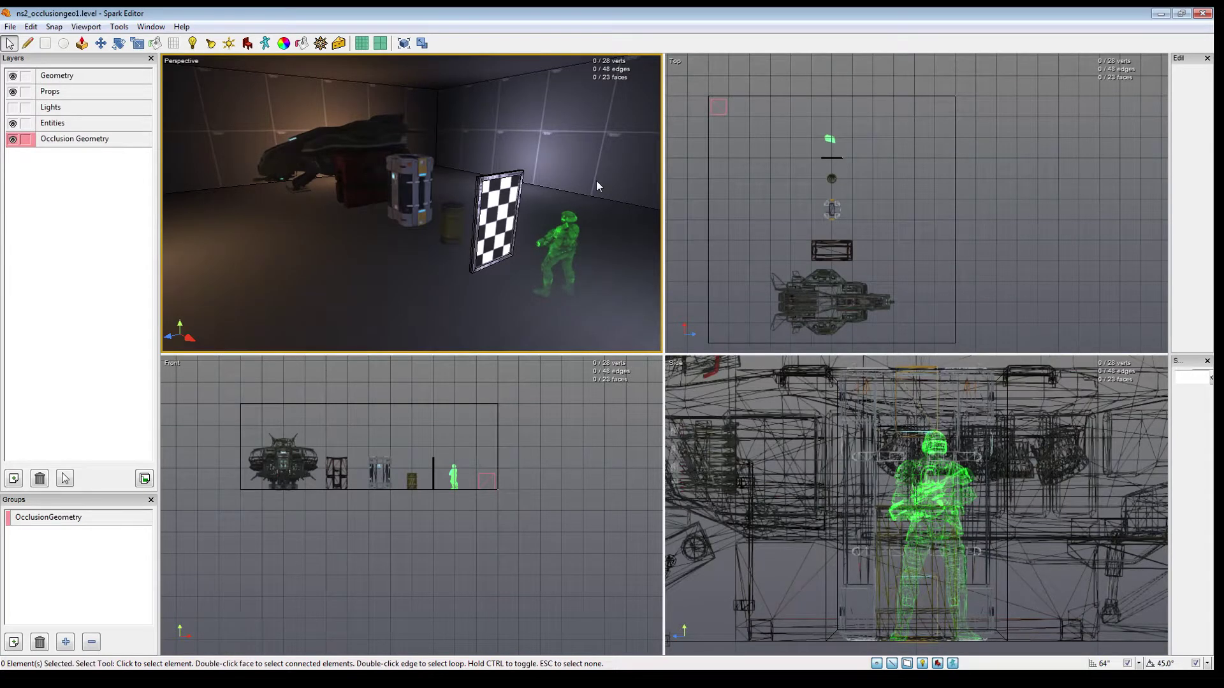
Step: Select the checkered occlusion panel in front of the green marine in ns2_occlusiongeo1.level, then clear the selection
right_drag(595, 181, 688, 192)
right_drag(539, 198, 411, 198)
right_drag(388, 154, 319, 156)
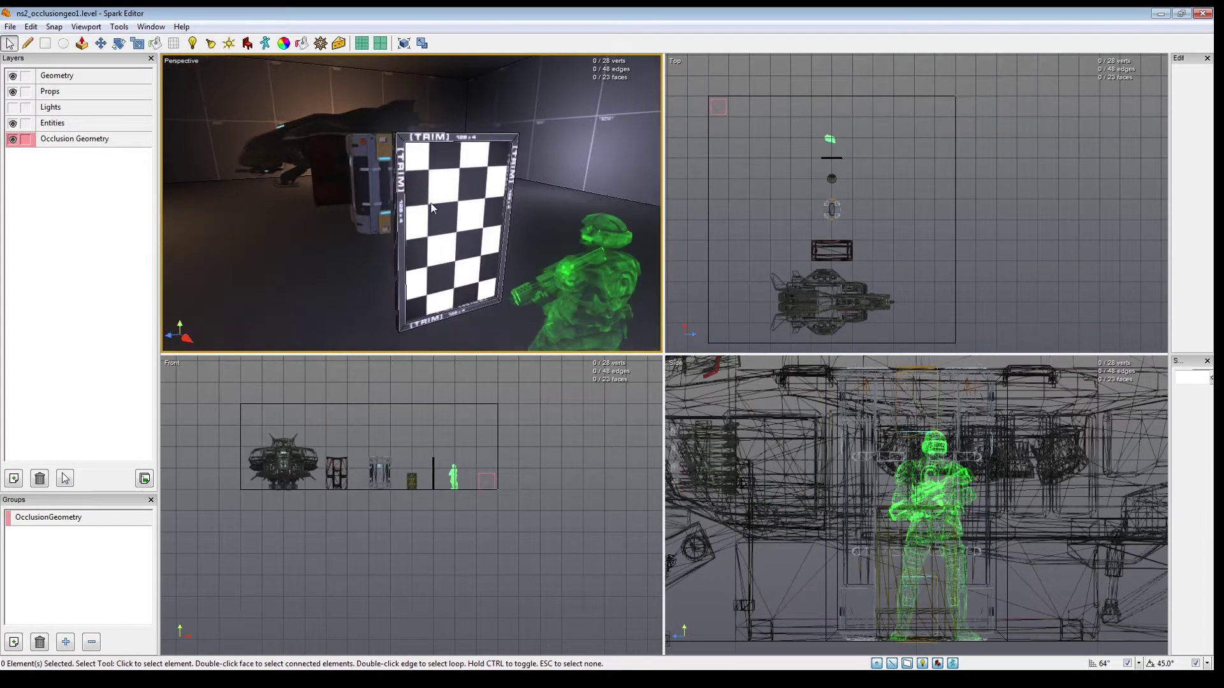
click(440, 248)
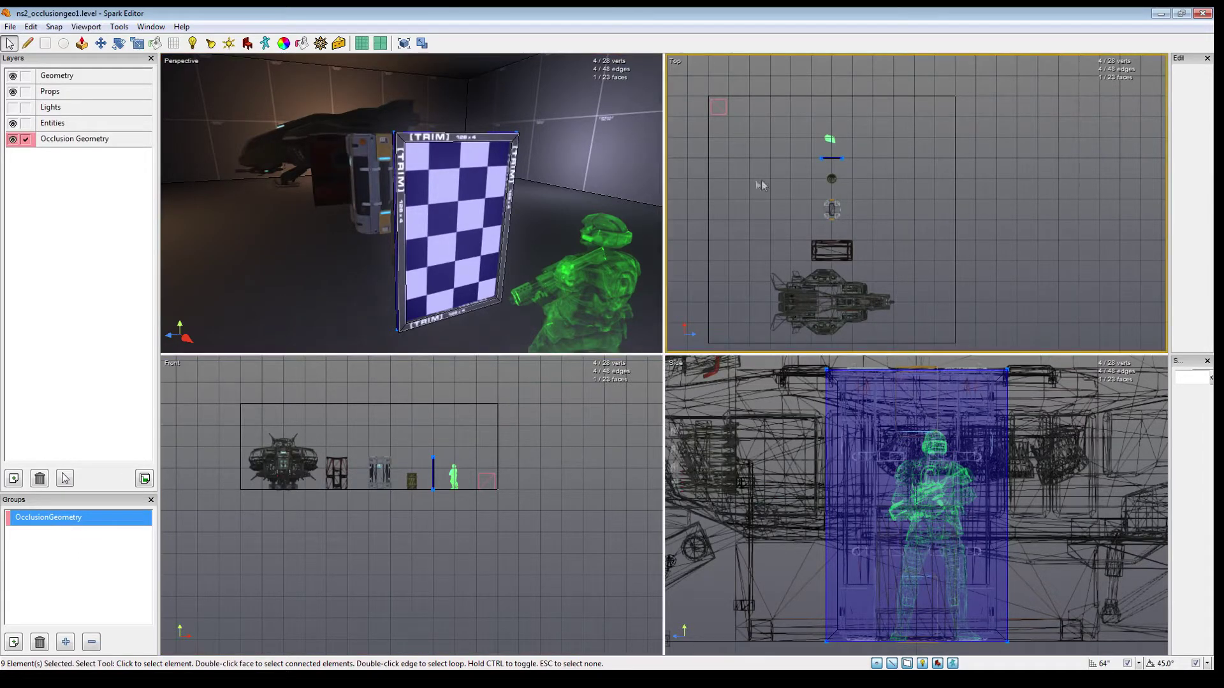
click(692, 190)
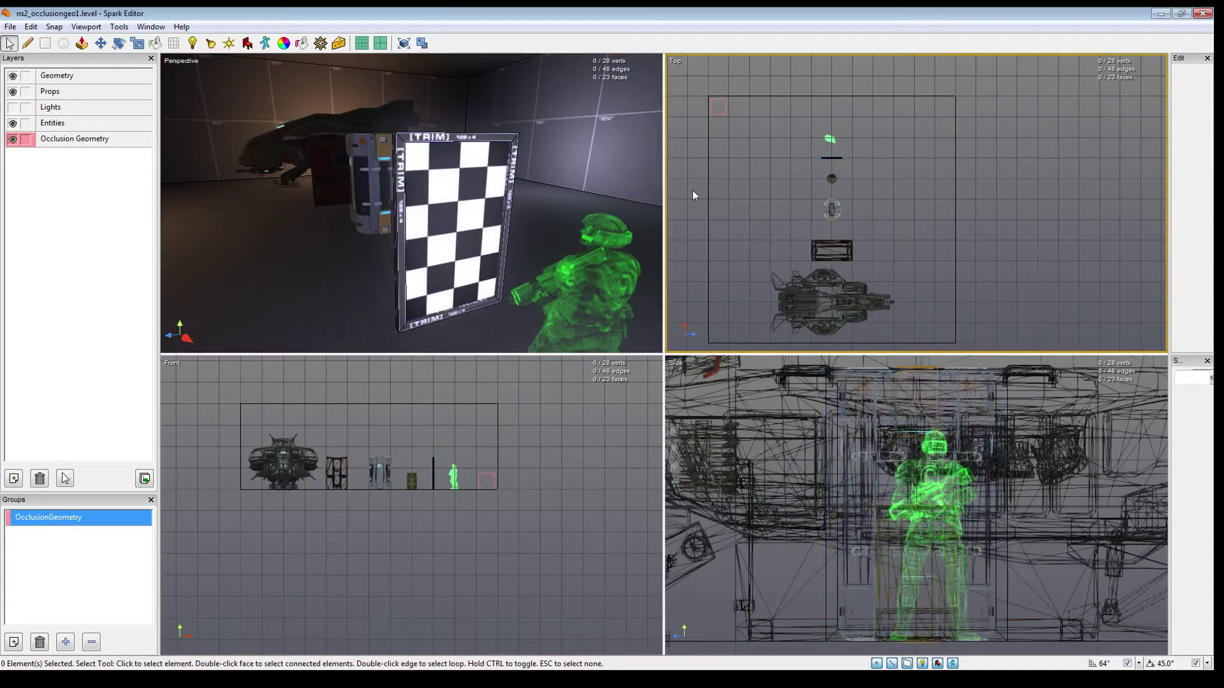
Step: Select the members of the OcclusionGeometry group, then the checkered panel's face itself, and clear the selection
double_click(55, 525)
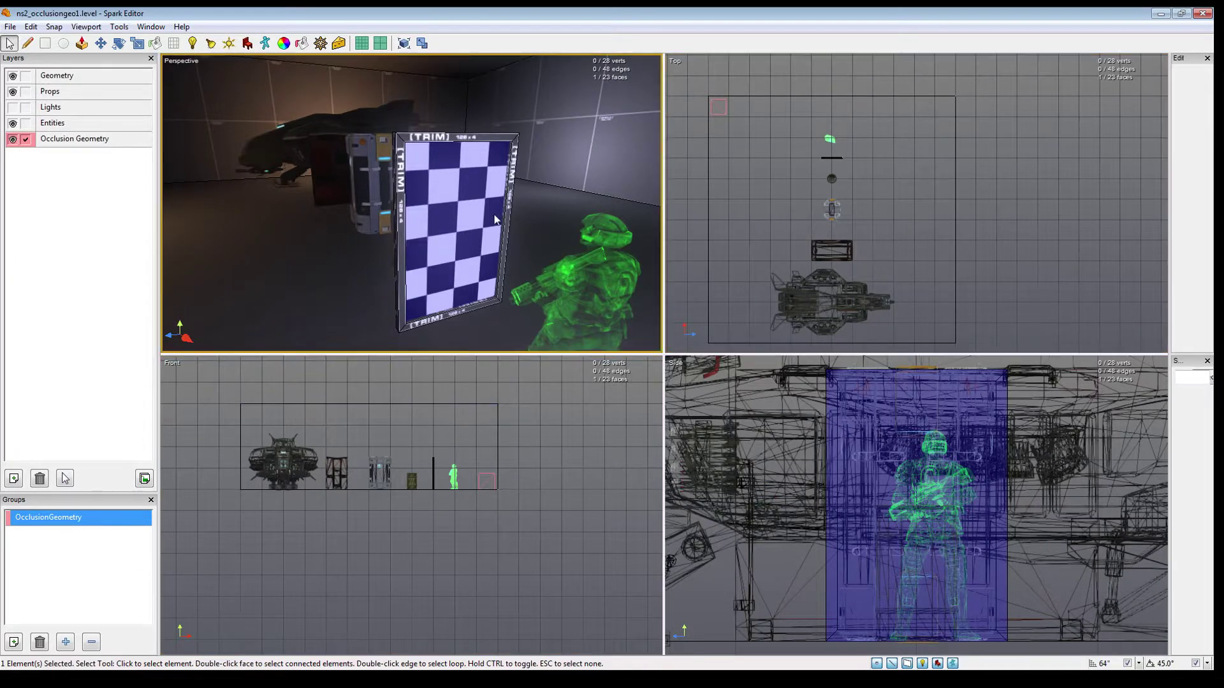
click(696, 195)
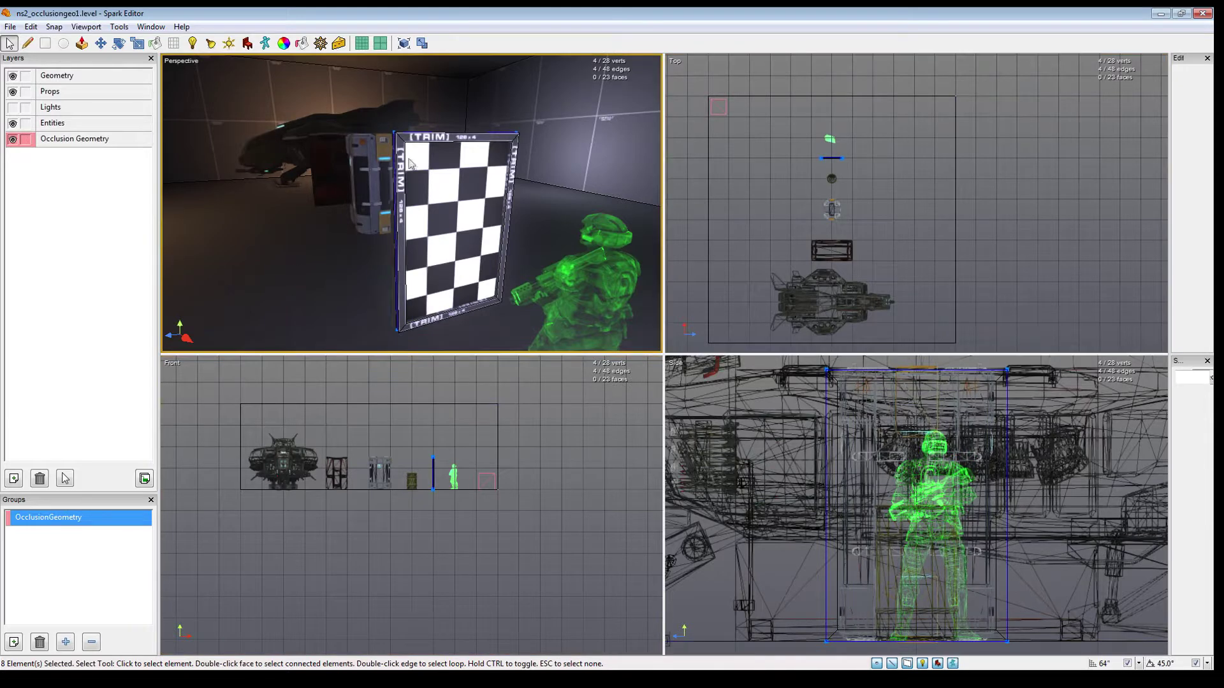
click(427, 193)
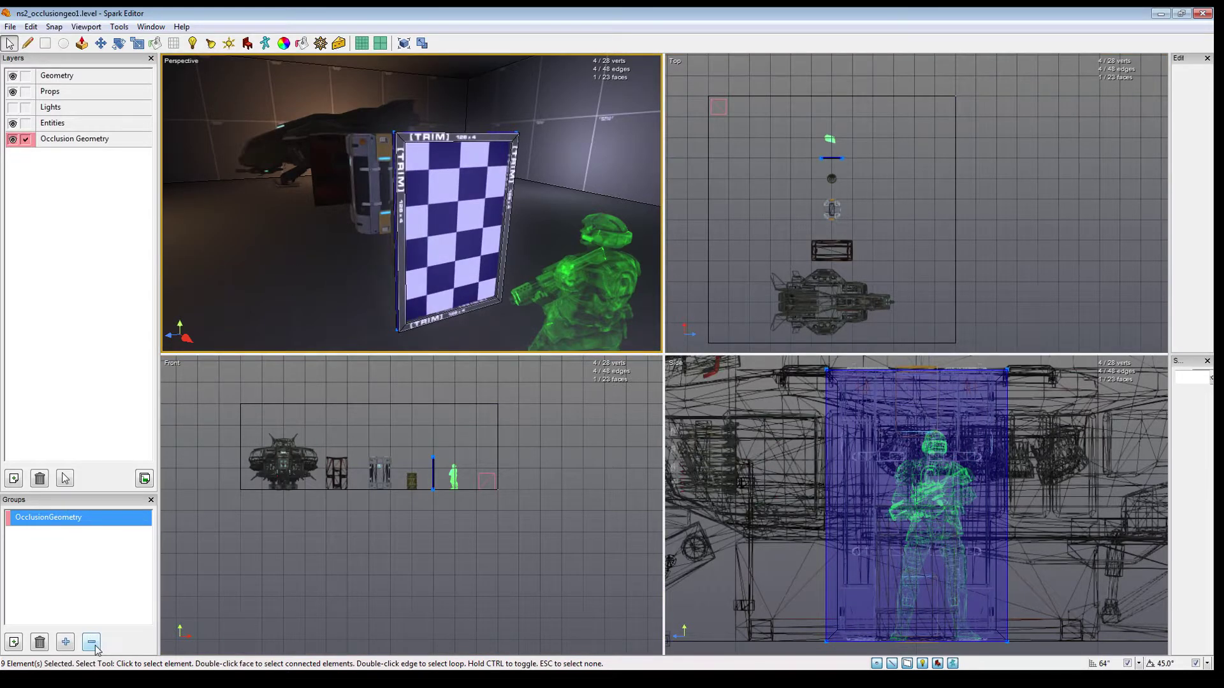
click(507, 266)
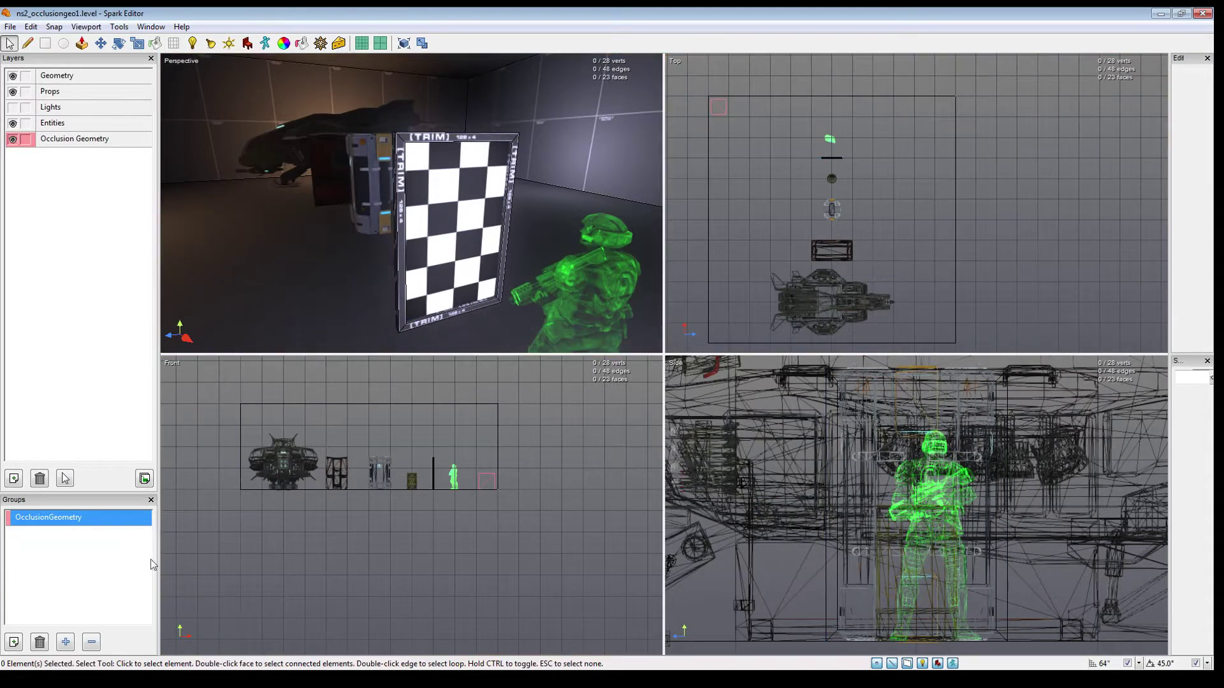
click(455, 262)
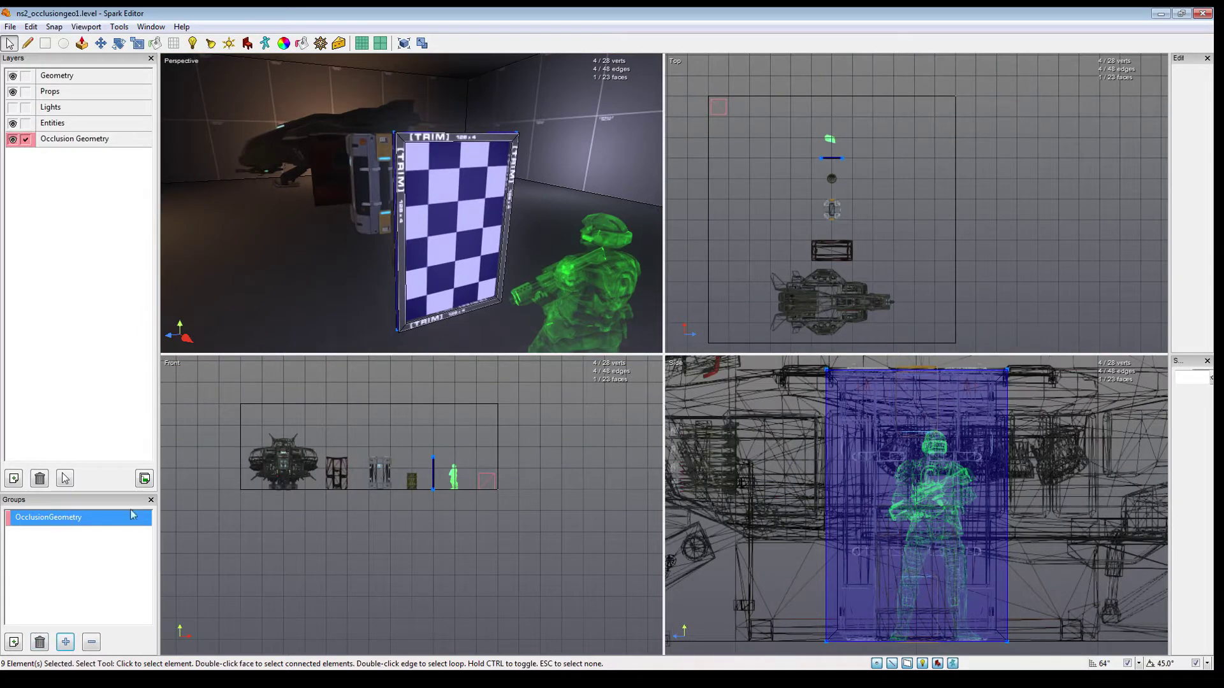
click(668, 184)
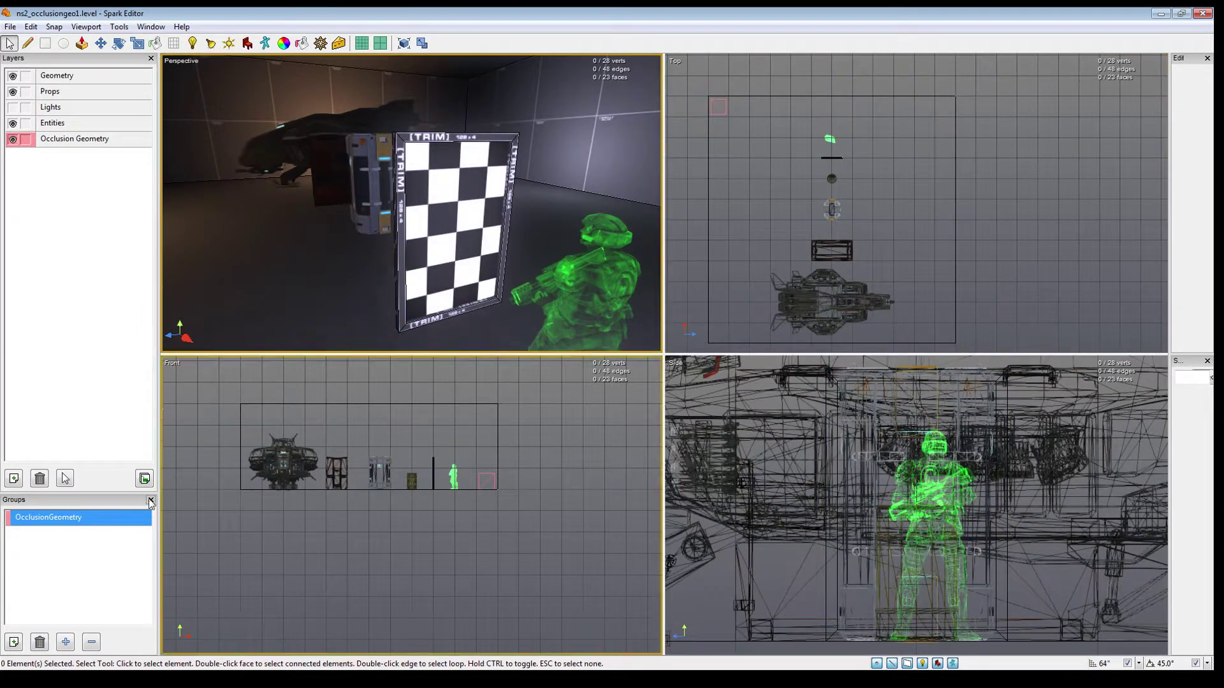
Step: Select the OcclusionGeometry group's panel and toggle the Occlusion Geometry layer's visibility off and on to inspect the panel
click(111, 517)
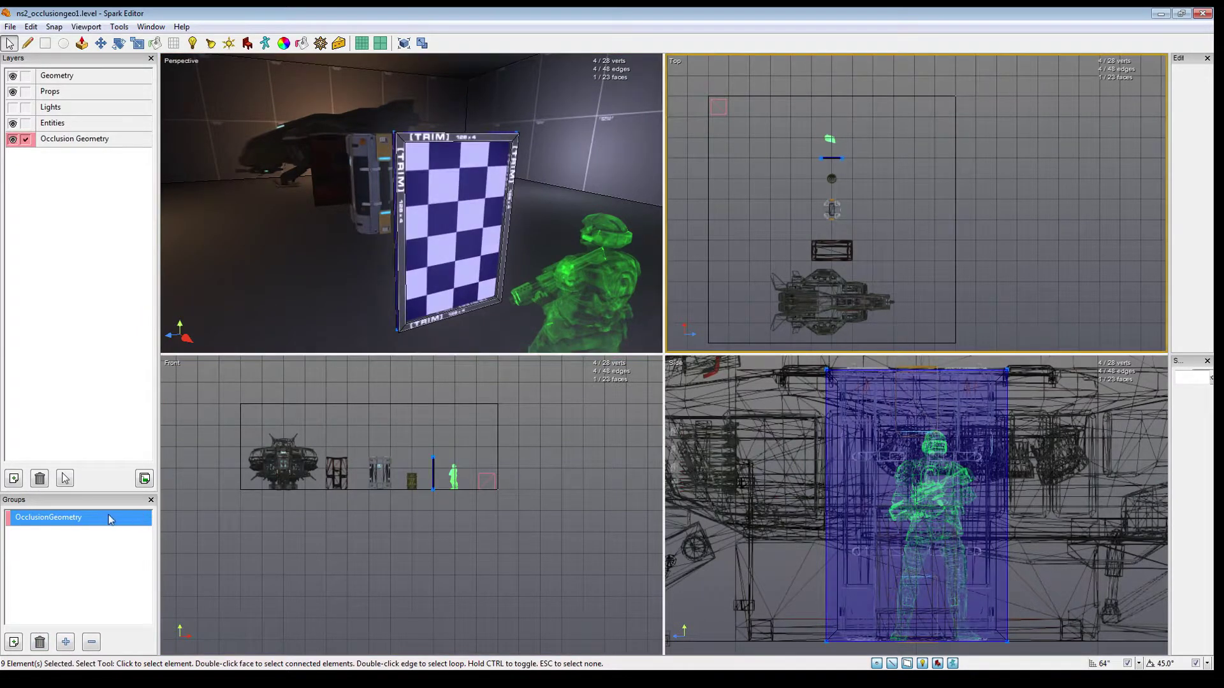
click(14, 139)
click(14, 139)
click(14, 139)
click(14, 139)
click(14, 139)
click(13, 139)
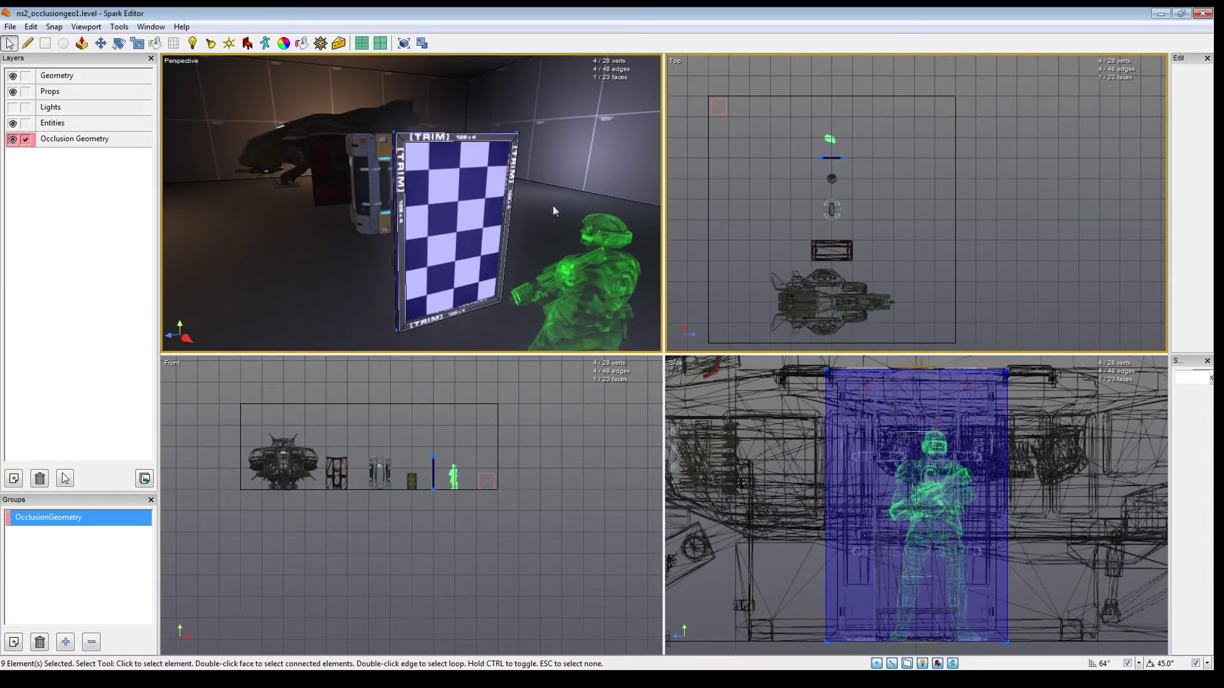
click(699, 217)
click(411, 193)
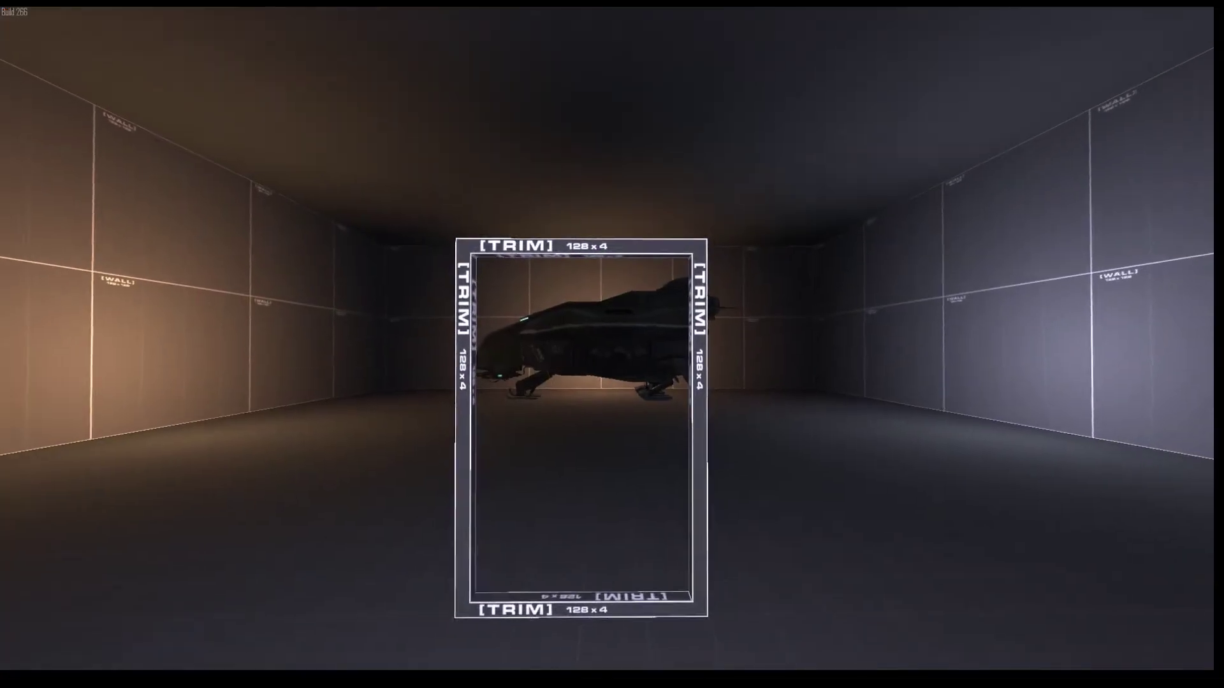
Step: Walk around and through the trim frame in the game view to examine how its occluder hides props and walls
key(w)
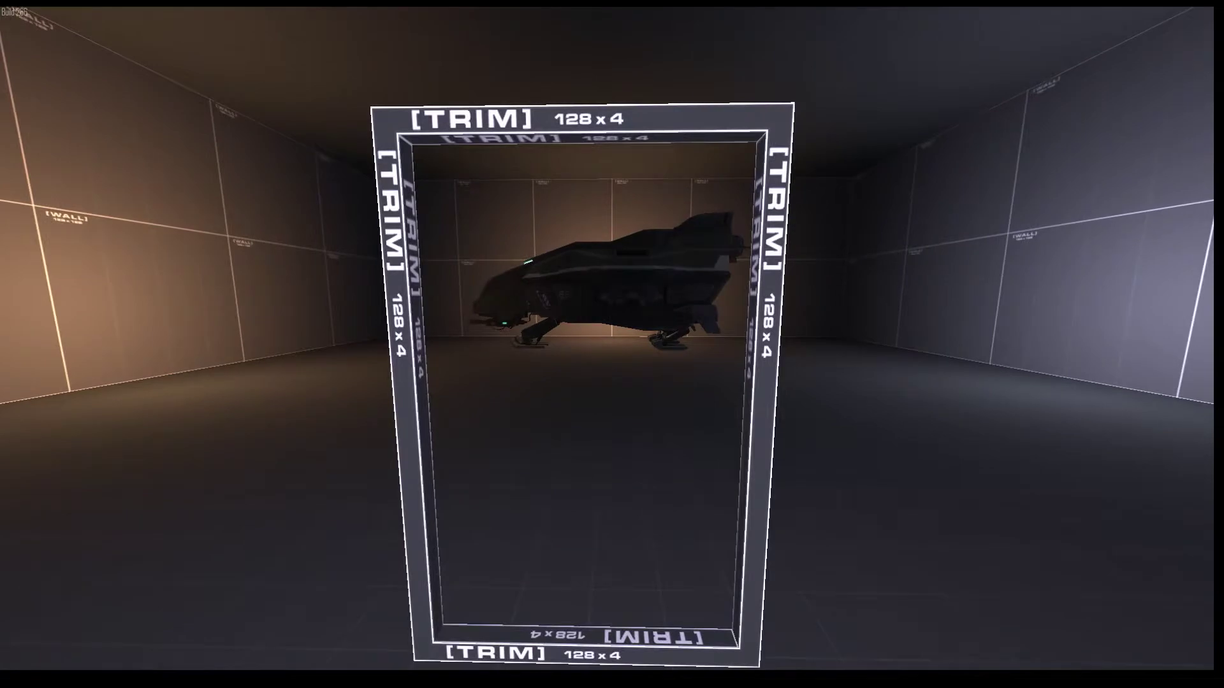
key(s)
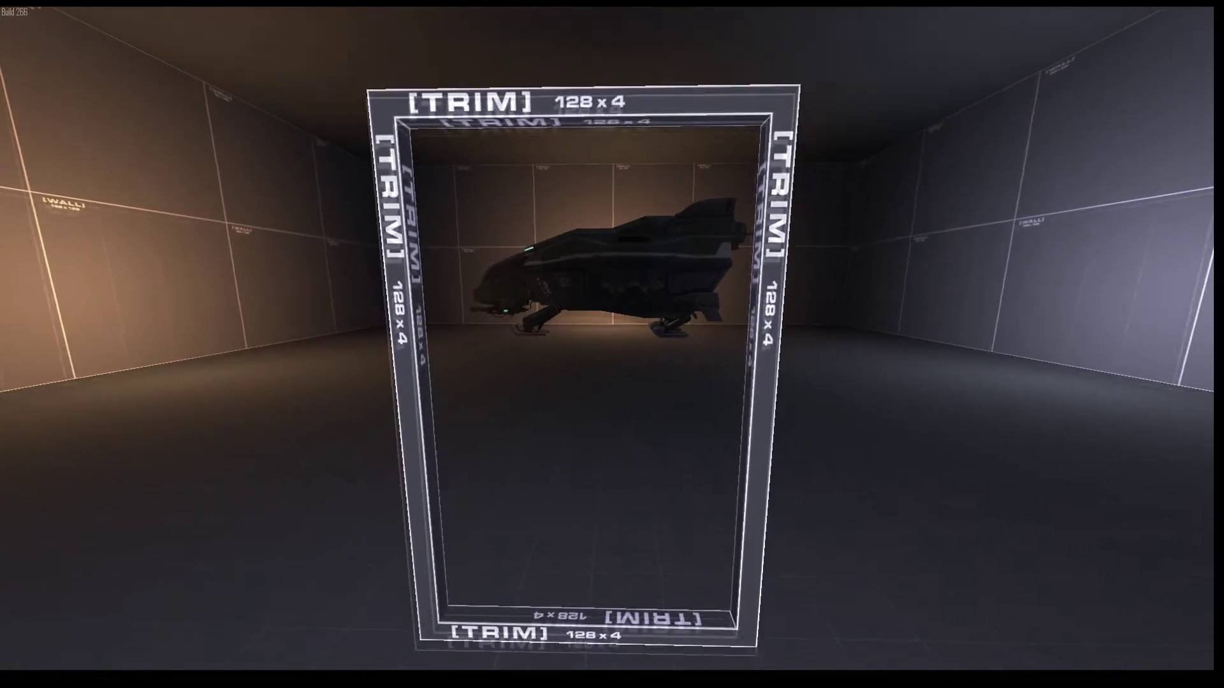
key(s)
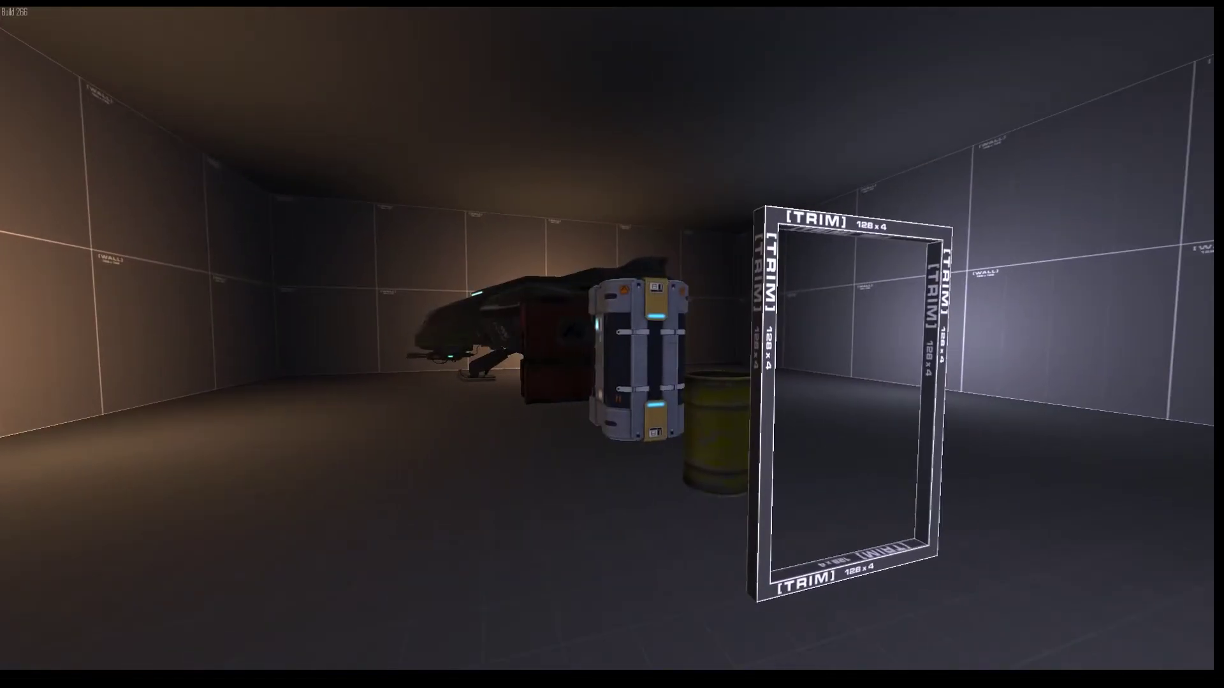
key(d)
key(w)
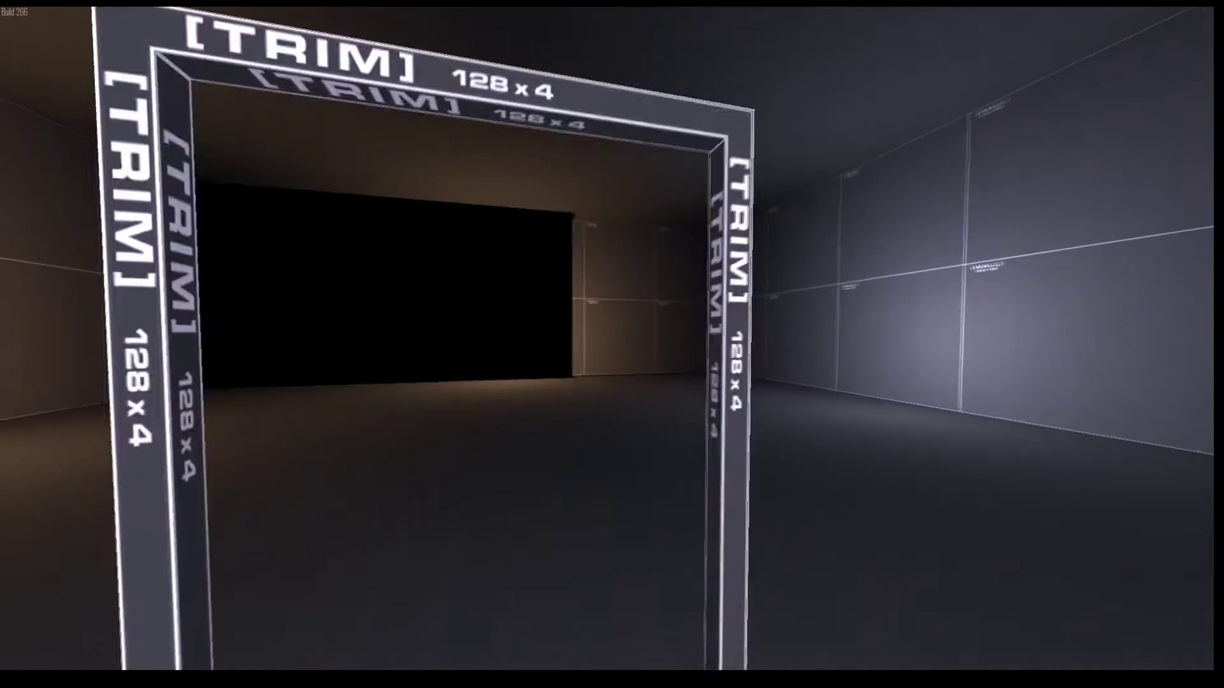
key(d)
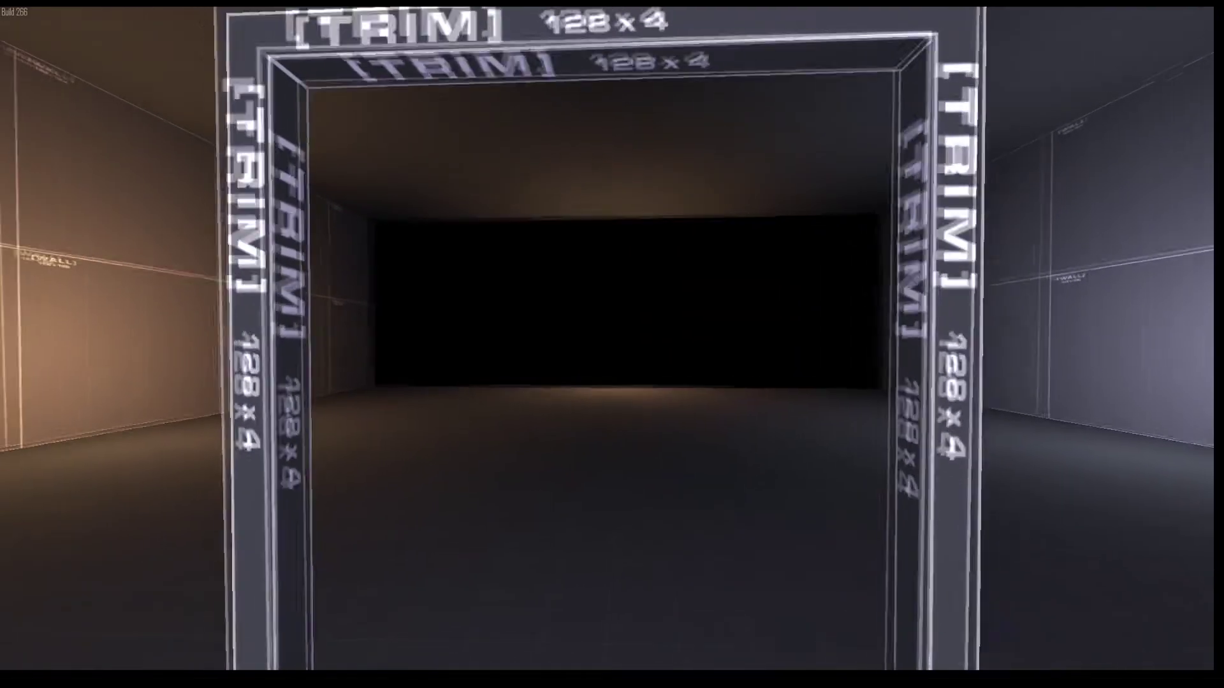
key(s)
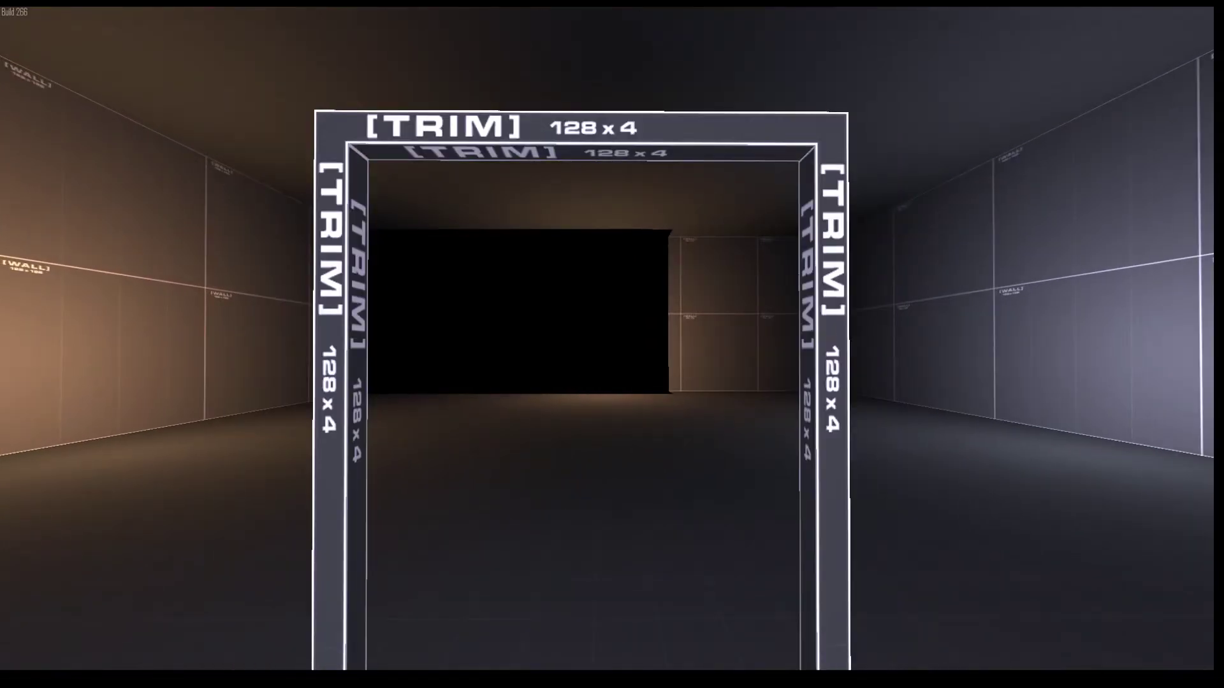
key(d)
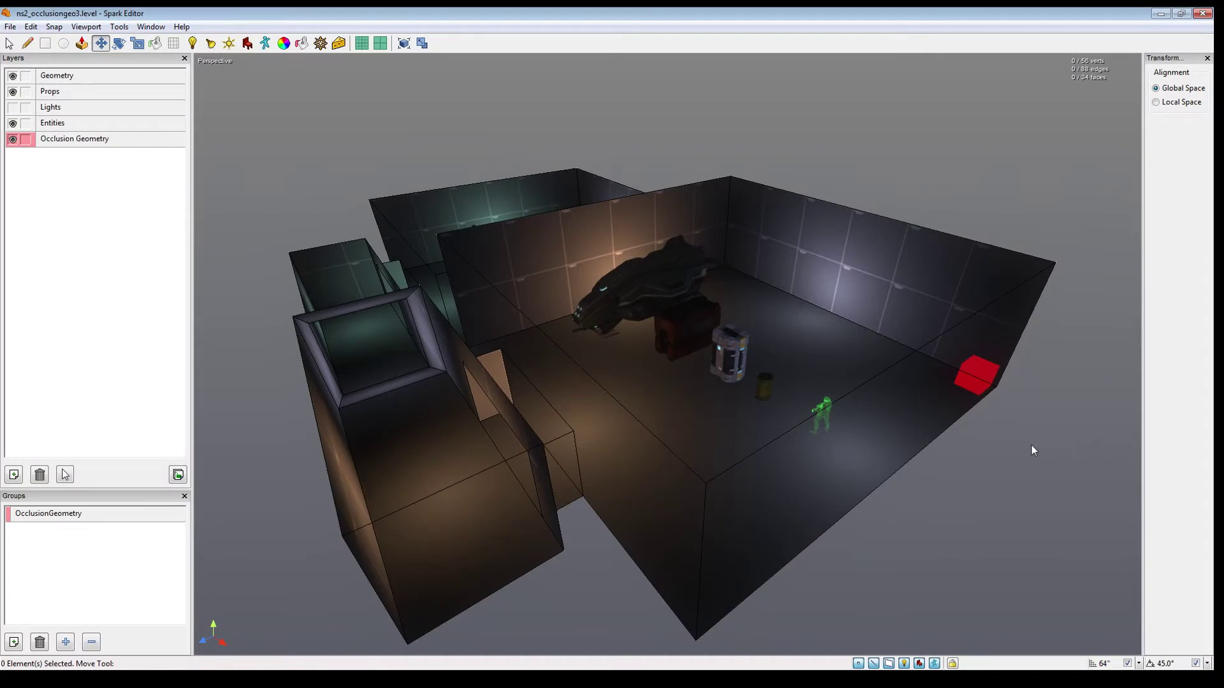
Step: Examine the rooms, connecting corridor and props of ns2_occlusiongeo3.level from inside and outside
right_drag(1032, 445, 676, 398)
key(w)
key(w)
key(w)
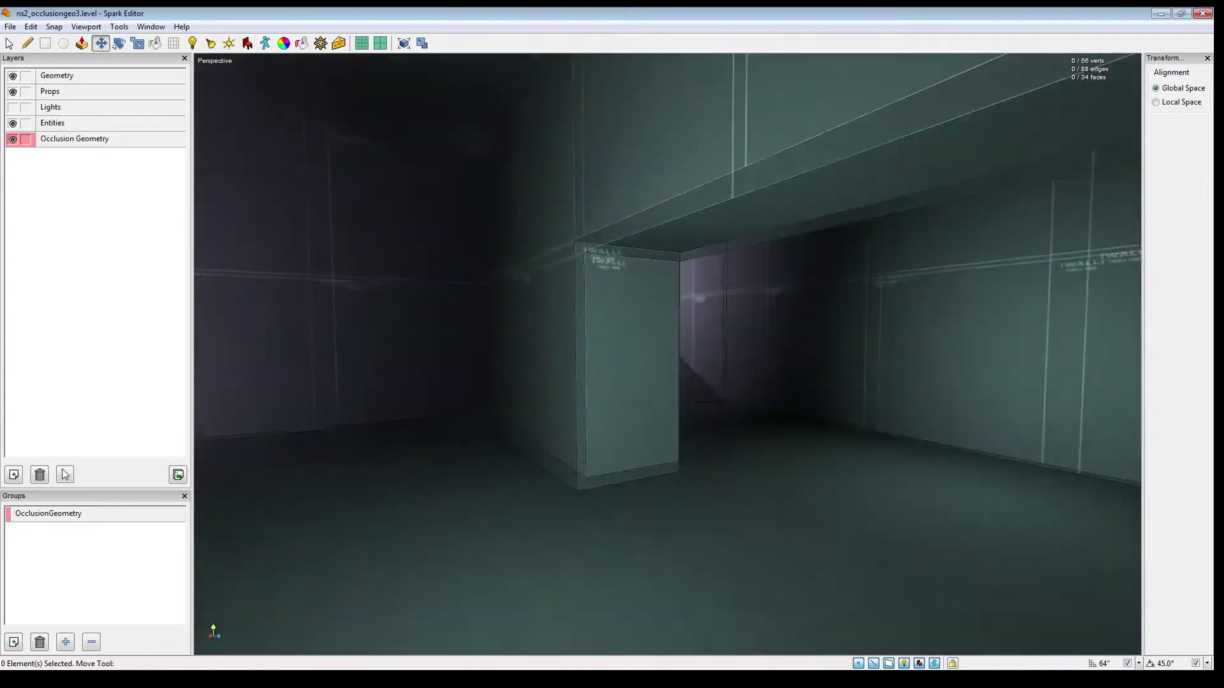
right_drag(676, 398, 663, 389)
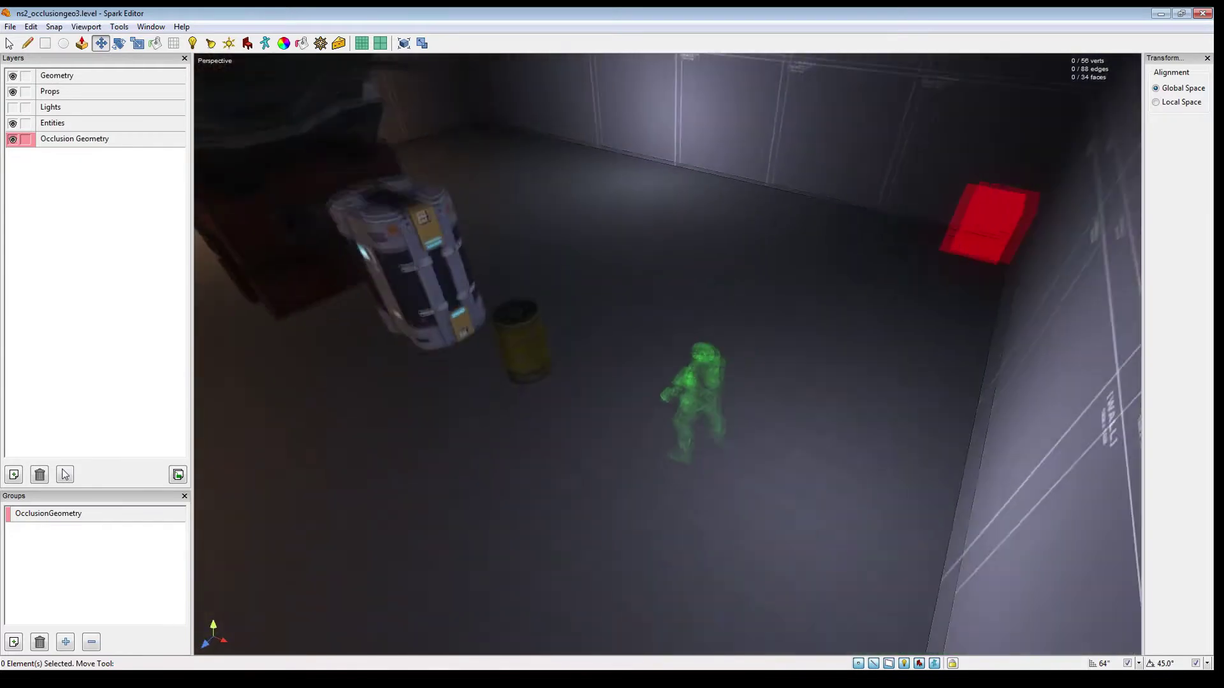
right_drag(668, 354, 478, 363)
Step: Copy the large room's side wall behind the red block and move the copy outward to Z -1584"
click(657, 360)
right_drag(521, 499, 907, 367)
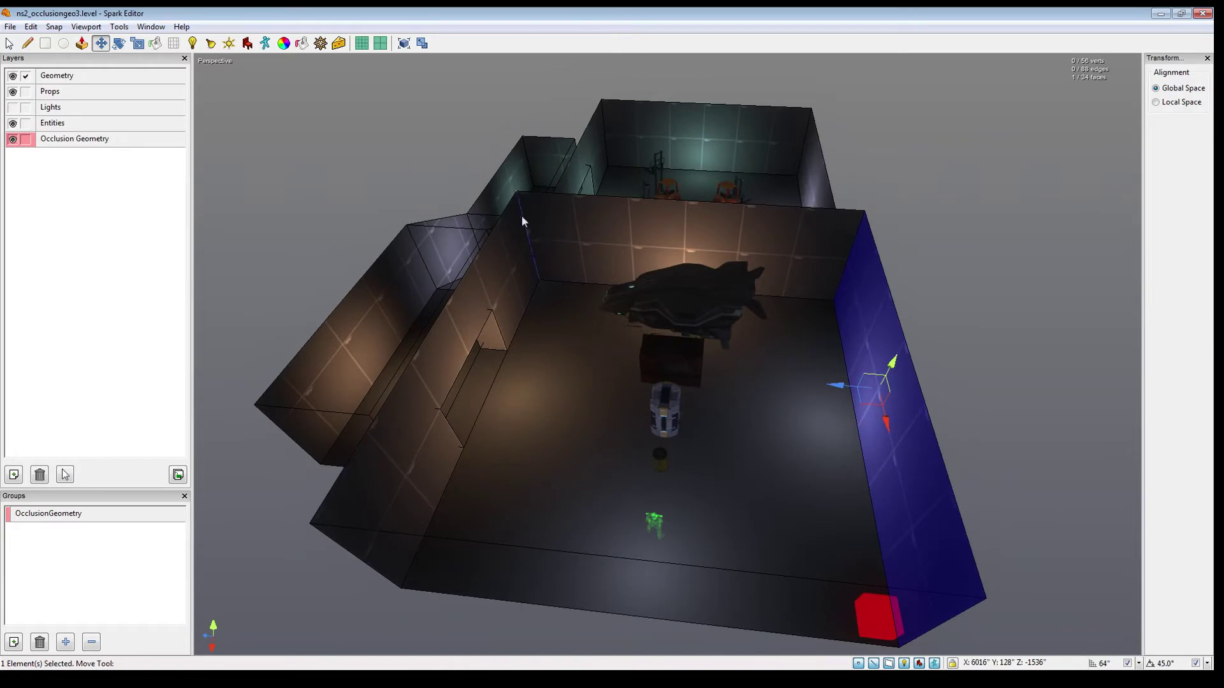
right_drag(510, 367, 599, 369)
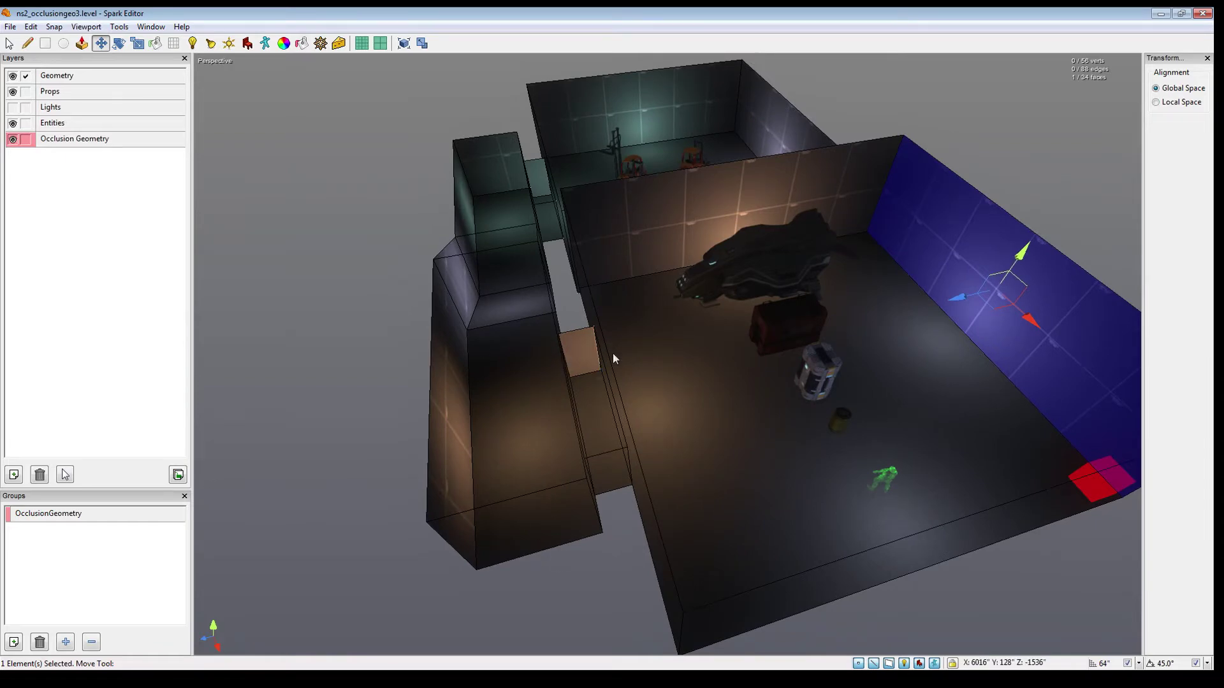
right_drag(649, 500, 456, 462)
right_drag(574, 357, 526, 405)
right_drag(721, 542, 777, 439)
right_drag(613, 303, 609, 338)
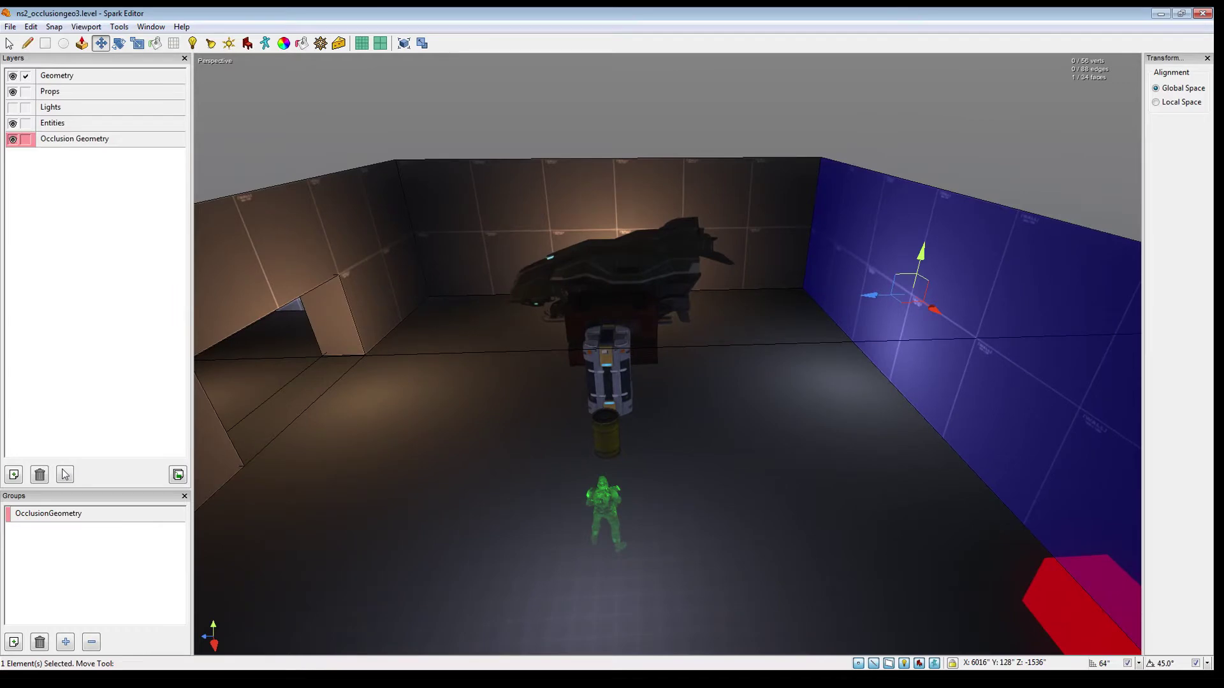
middle_drag(668, 354, 685, 376)
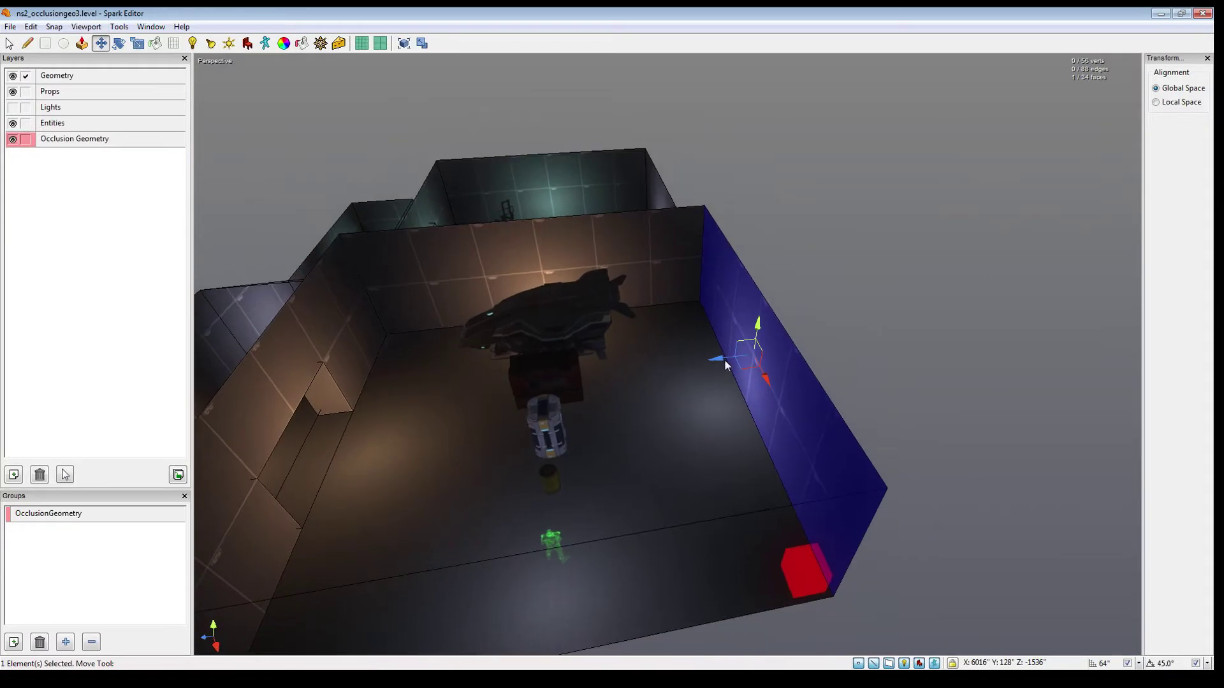
drag(744, 359, 757, 359)
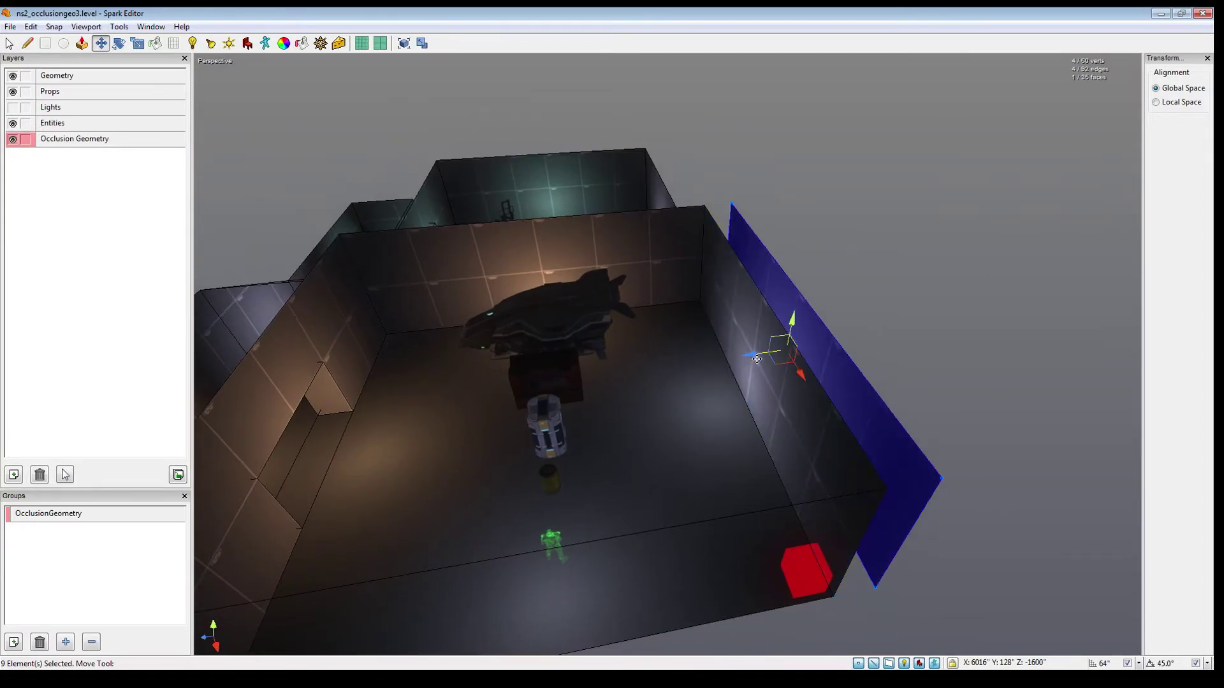
middle_drag(765, 354, 660, 378)
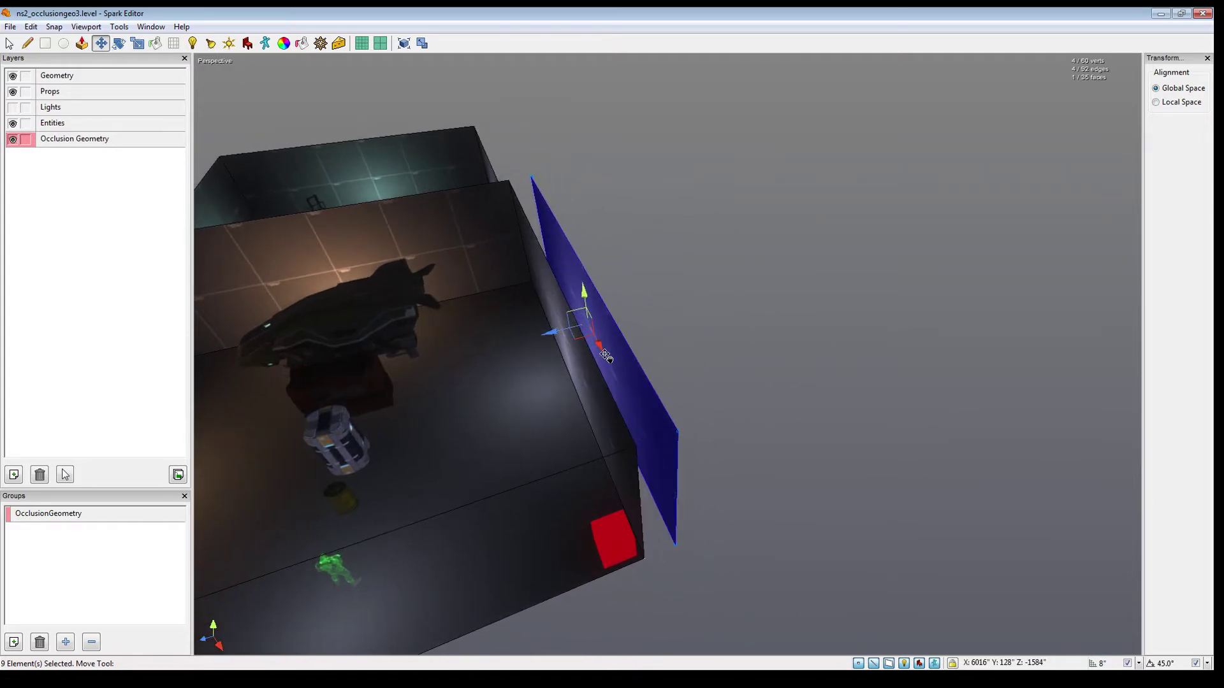
middle_drag(558, 336, 667, 354)
Step: Scale the wall copy vertically above and below the room to a size of 768" x 1280"
key(space)
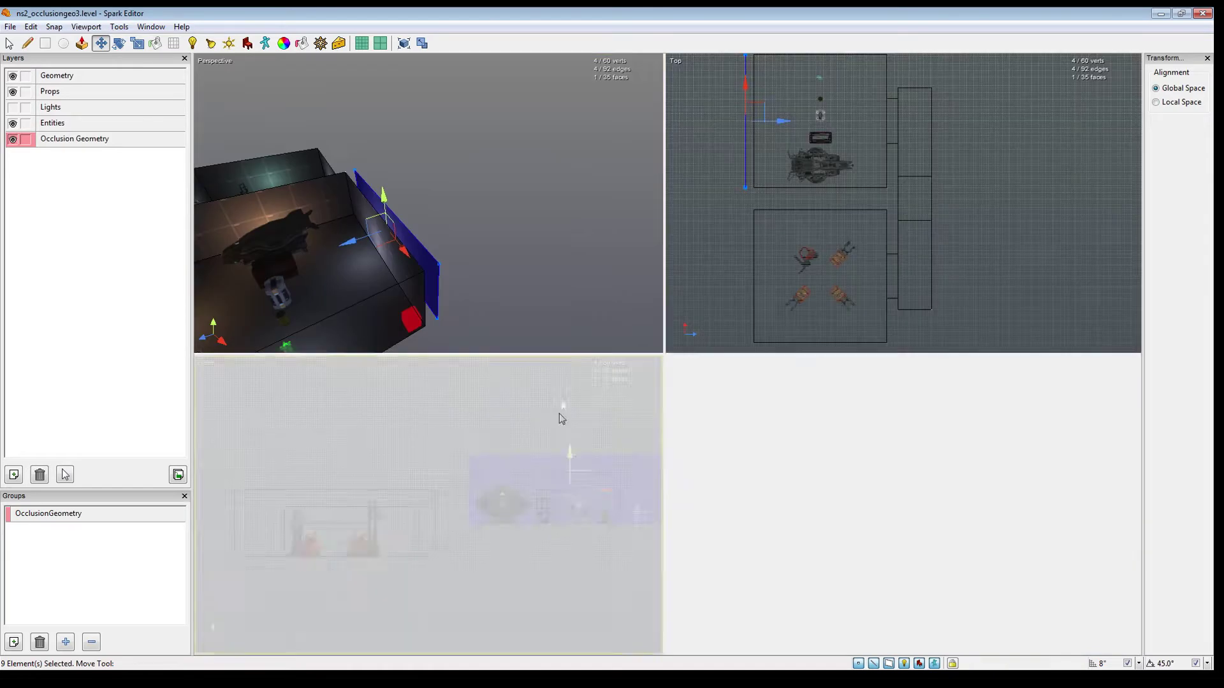
scroll(553, 441, down, 2)
scroll(553, 442, down, 2)
middle_drag(553, 441, 508, 438)
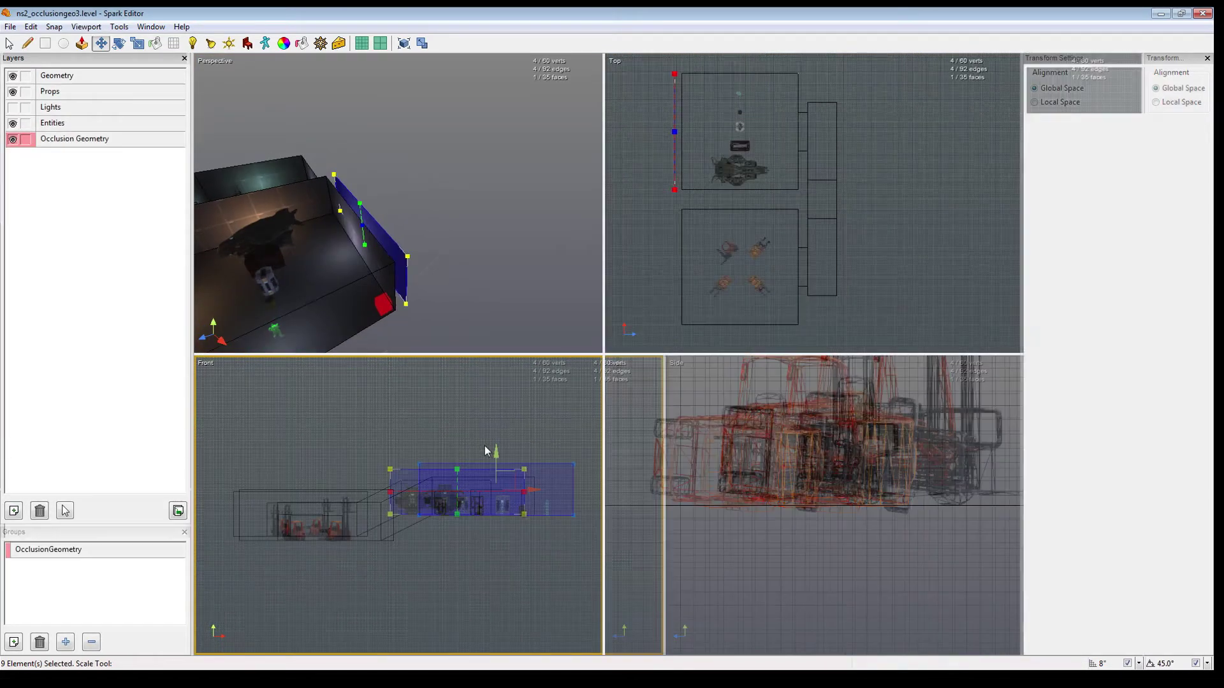
key(r)
drag(466, 478, 453, 585)
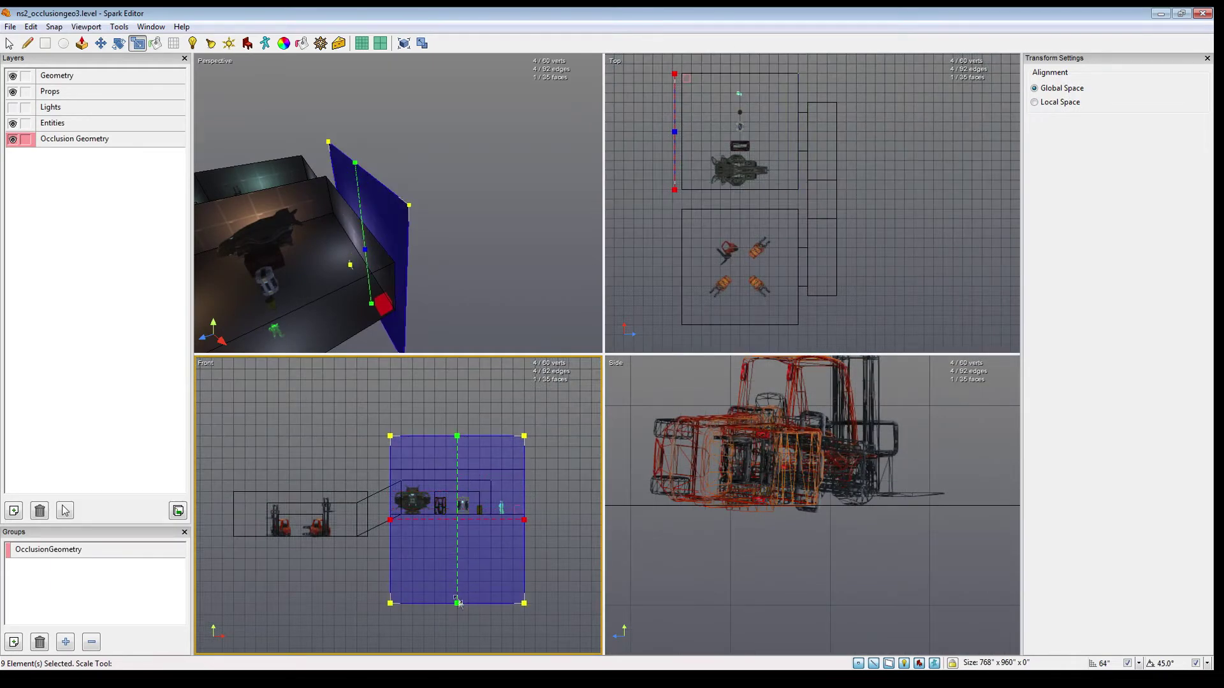
key(bracketright)
key(bracketright)
drag(465, 433, 459, 415)
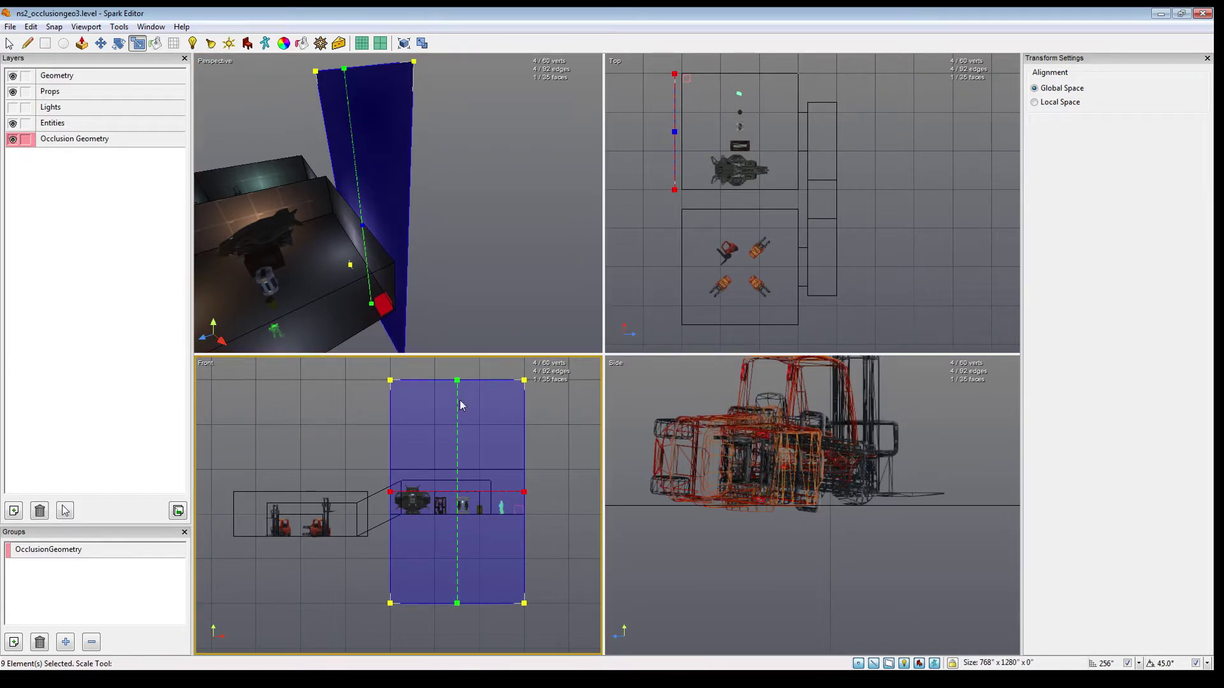
Step: Search the materials for lava and paint the enlarged wall copy with the yellow-orange lava texture
click(462, 238)
right_drag(463, 238, 408, 210)
click(436, 235)
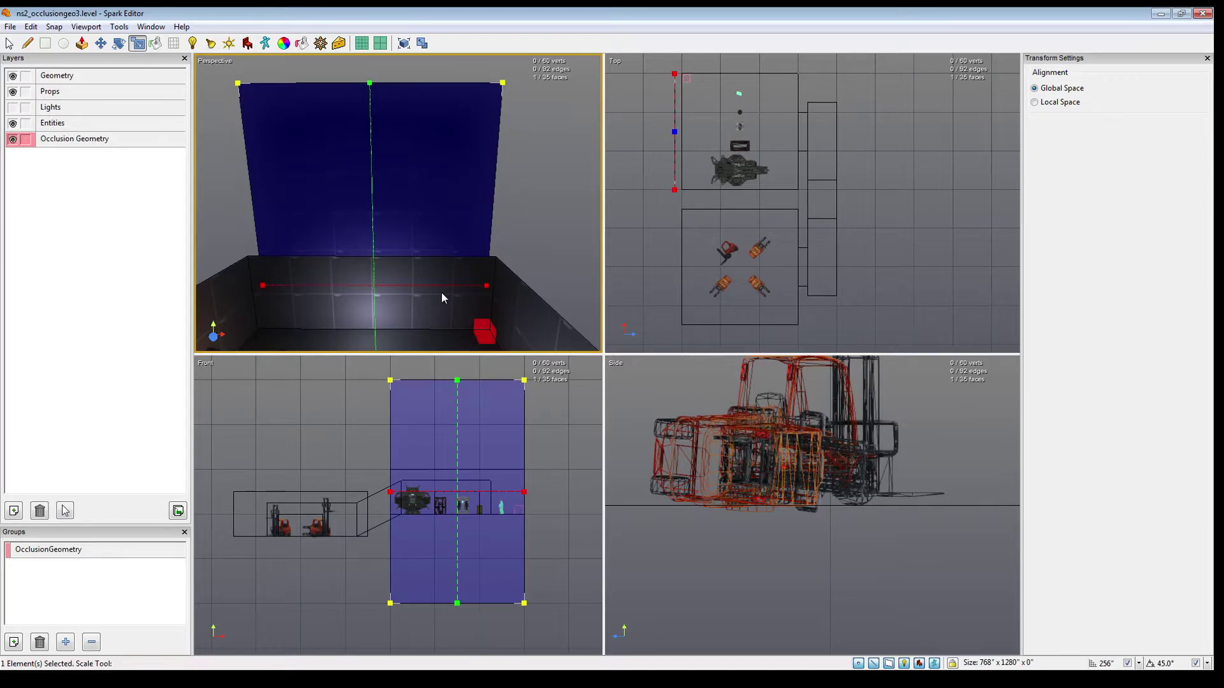
right_drag(431, 280, 407, 246)
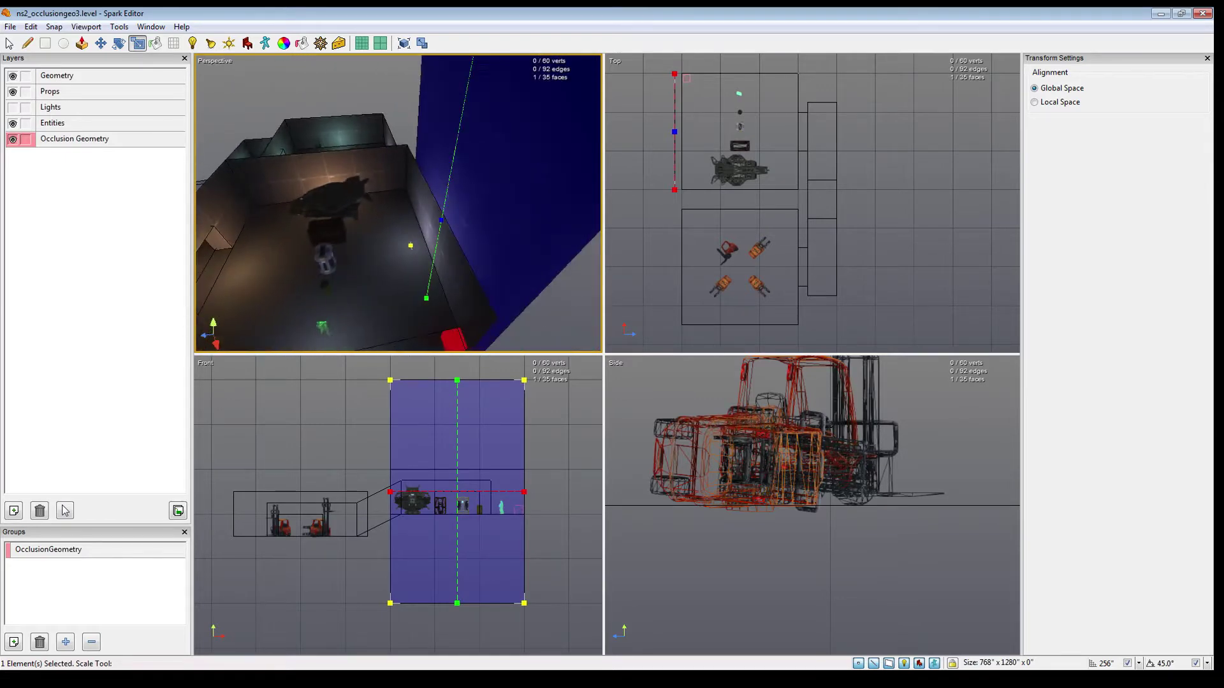
key(t)
click(1115, 326)
text(lava)
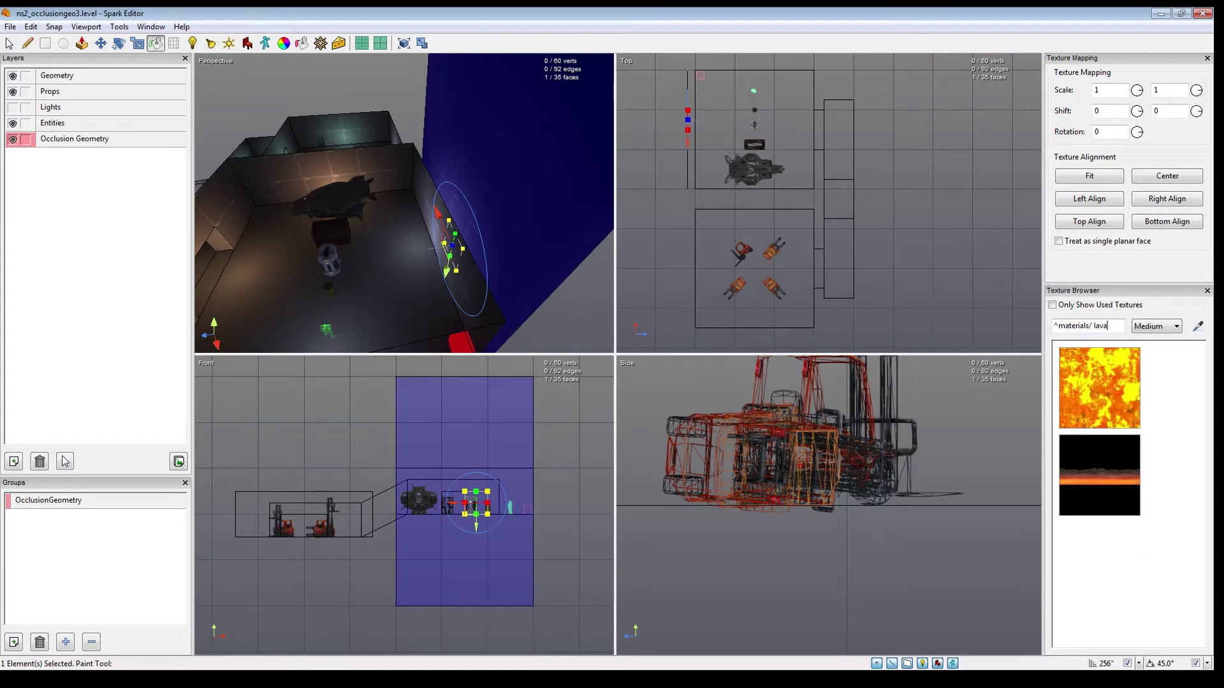
click(1101, 386)
click(570, 308)
right_drag(570, 308, 537, 322)
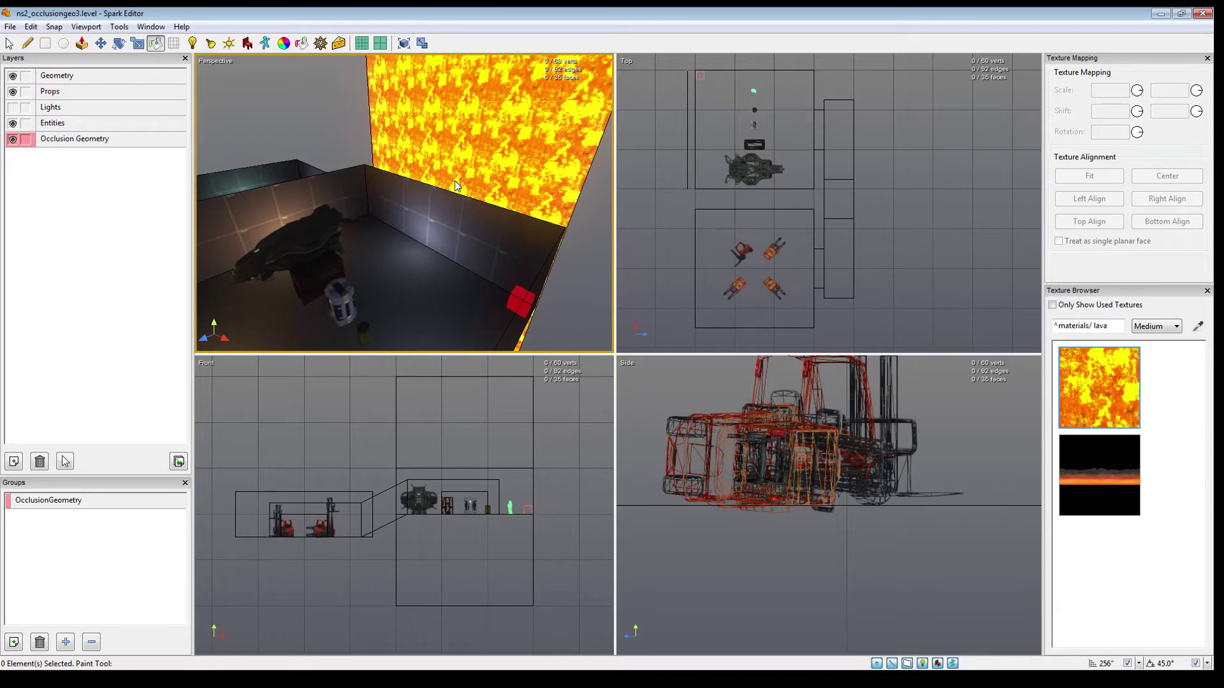
Step: Reduce the grid size to 4" and move the lava panel inward until it sits just outside the large room's side wall
click(476, 209)
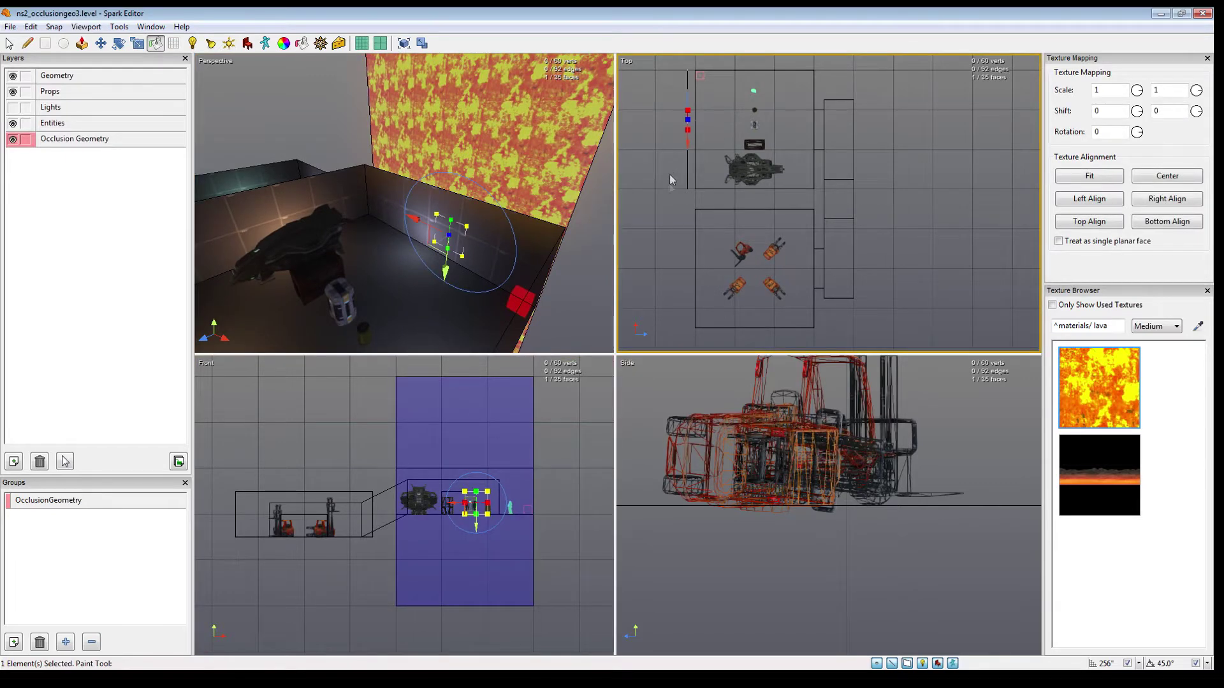
key(bracketleft)
key(bracketleft)
key(bracketleft)
key(bracketleft)
key(bracketleft)
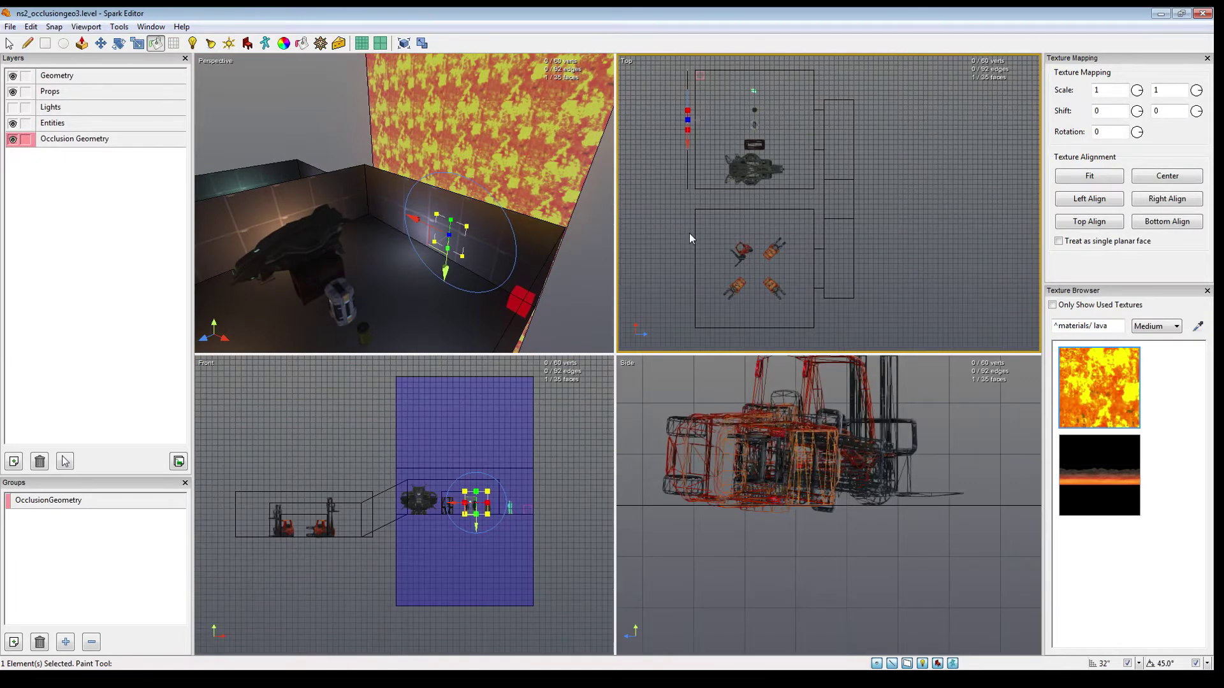
key(bracketleft)
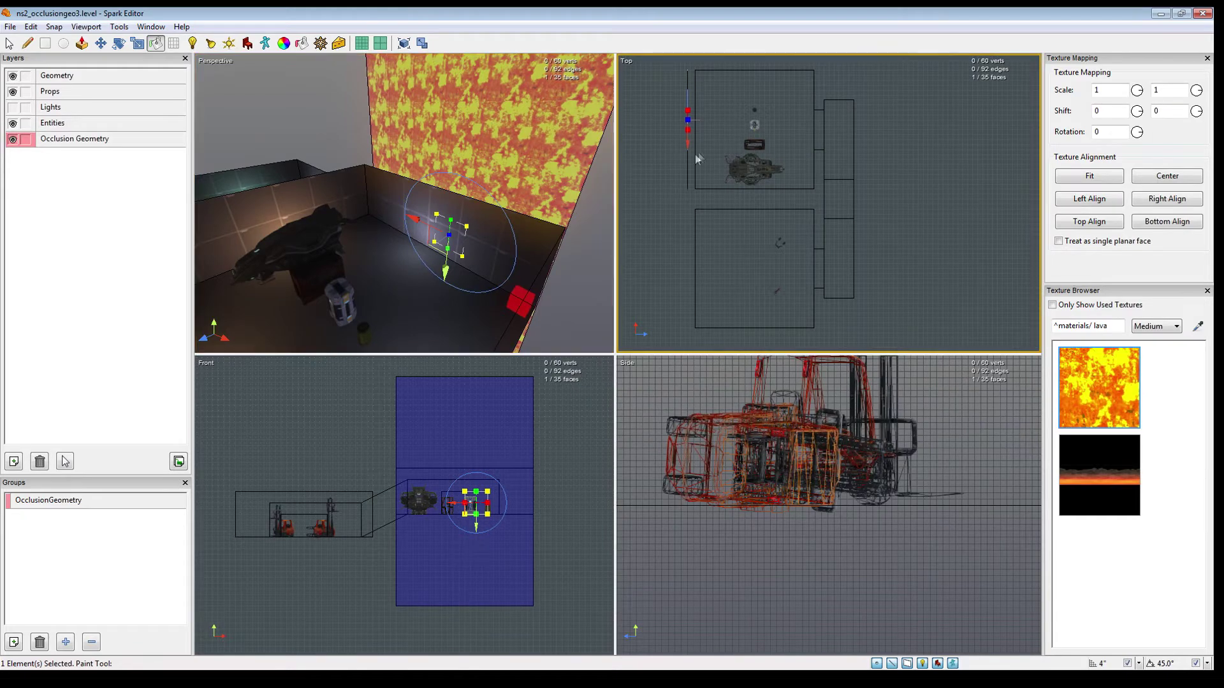
key(m)
key(z)
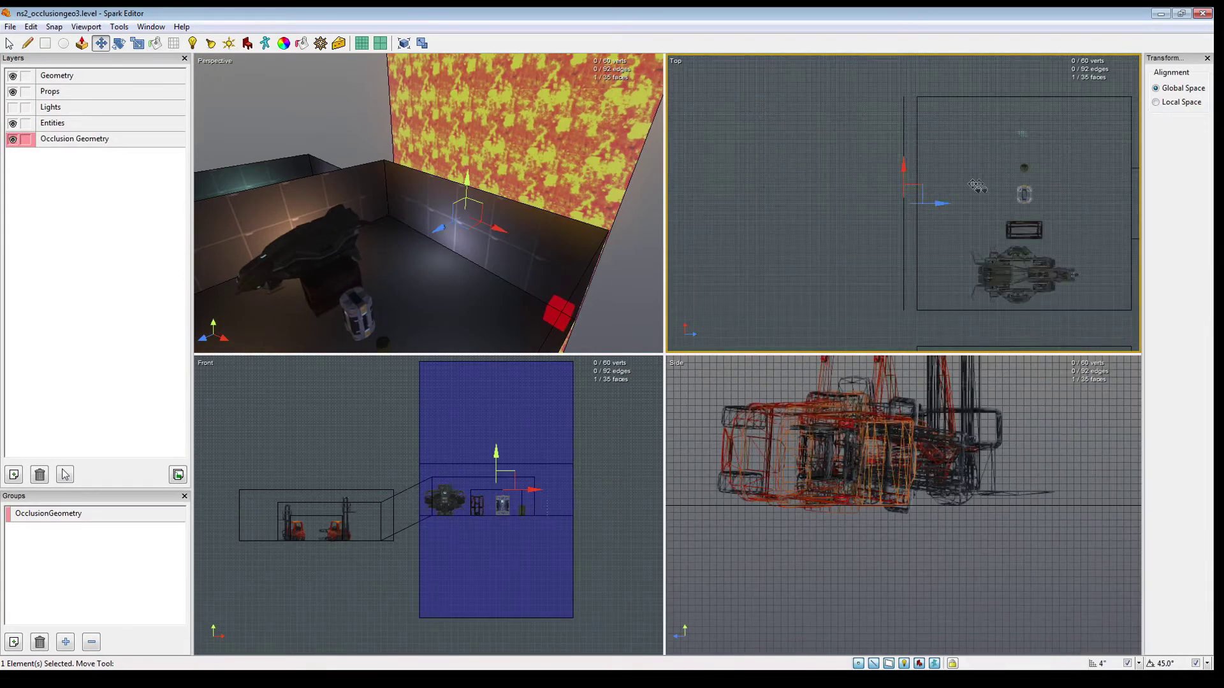
scroll(976, 185, up, 4)
drag(946, 202, 962, 202)
Step: Widen the lava panel to 776" x 1280" so it reaches past the wall's end, and clear the selection
right_drag(492, 200, 492, 200)
middle_drag(880, 239, 791, 321)
click(137, 42)
scroll(382, 475, up, 5)
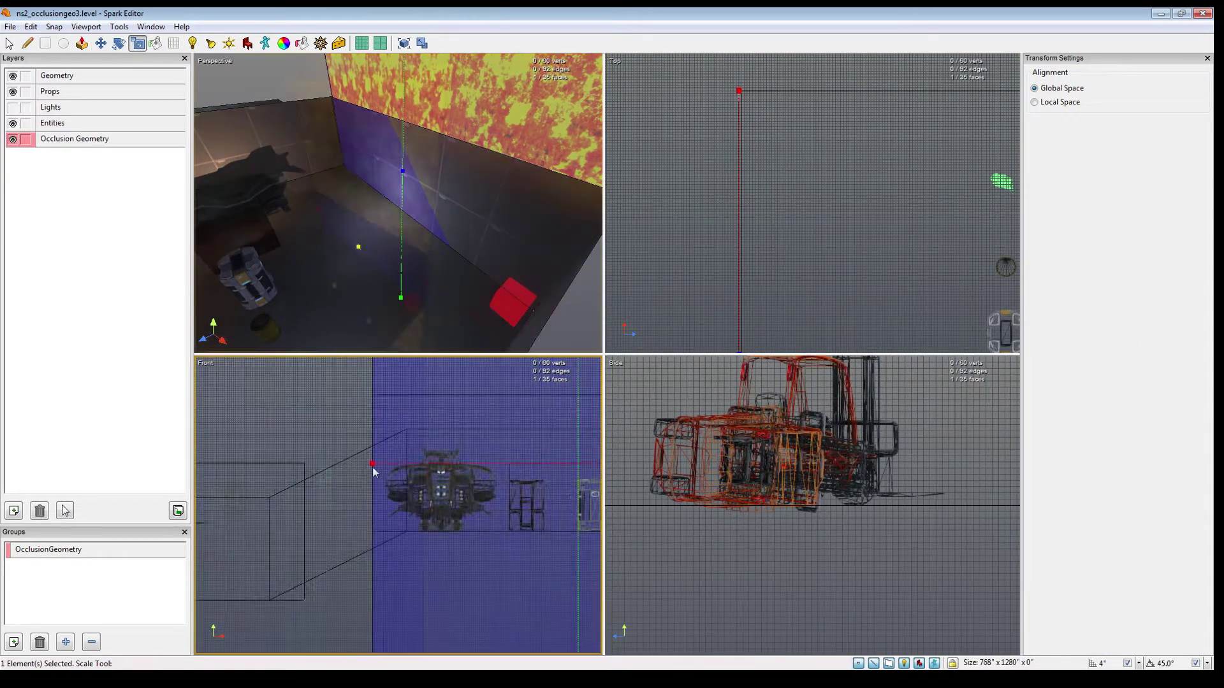
drag(383, 475, 418, 422)
scroll(353, 427, down, 5)
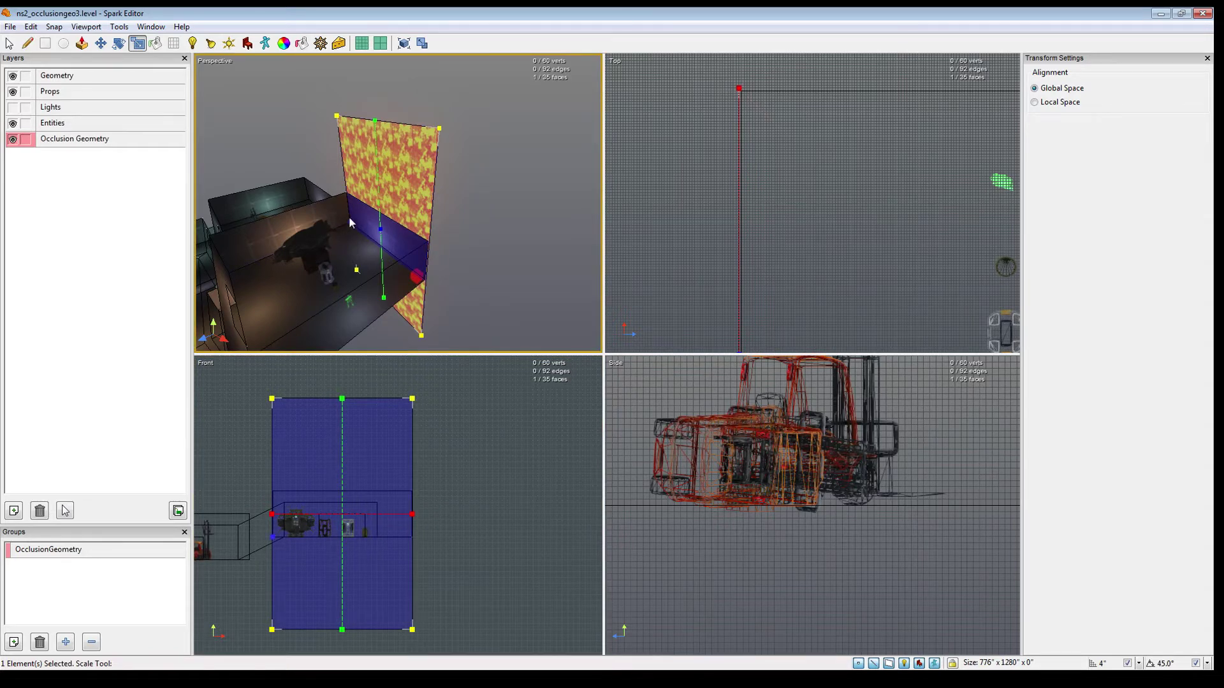
click(366, 225)
click(463, 268)
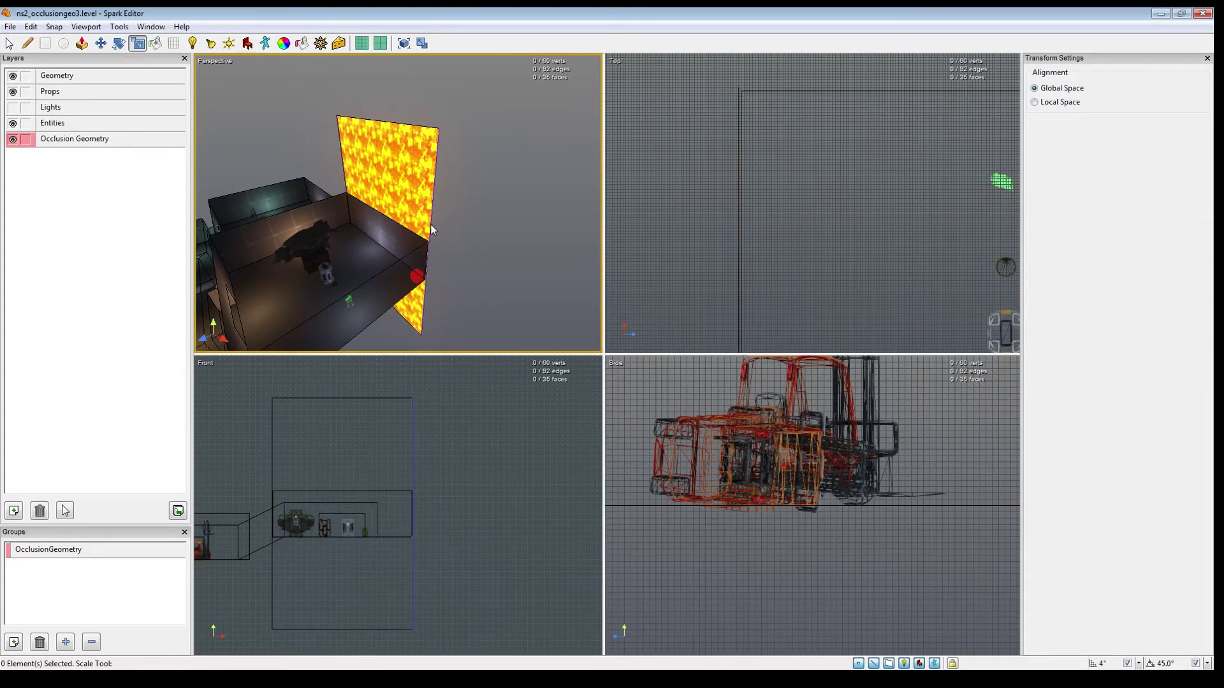
Step: Extrude the lava panel's end edge and move the new edge along the adjacent wall to just past the room's next corner
key(e)
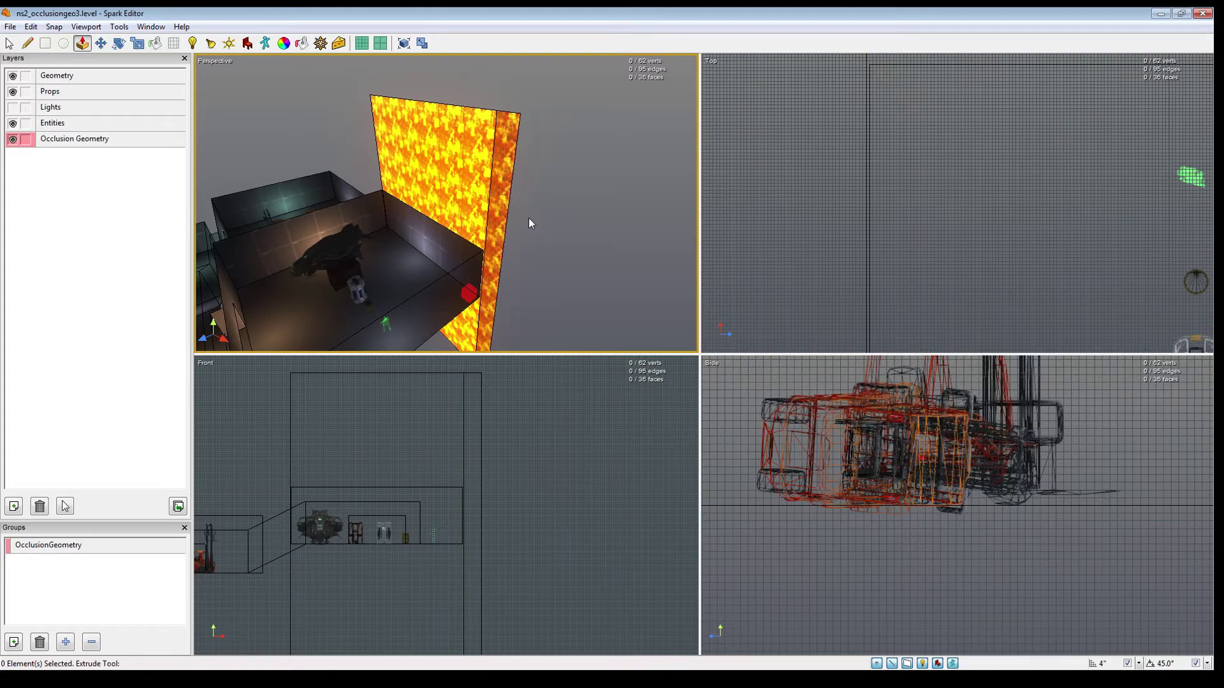
key(w)
click(487, 220)
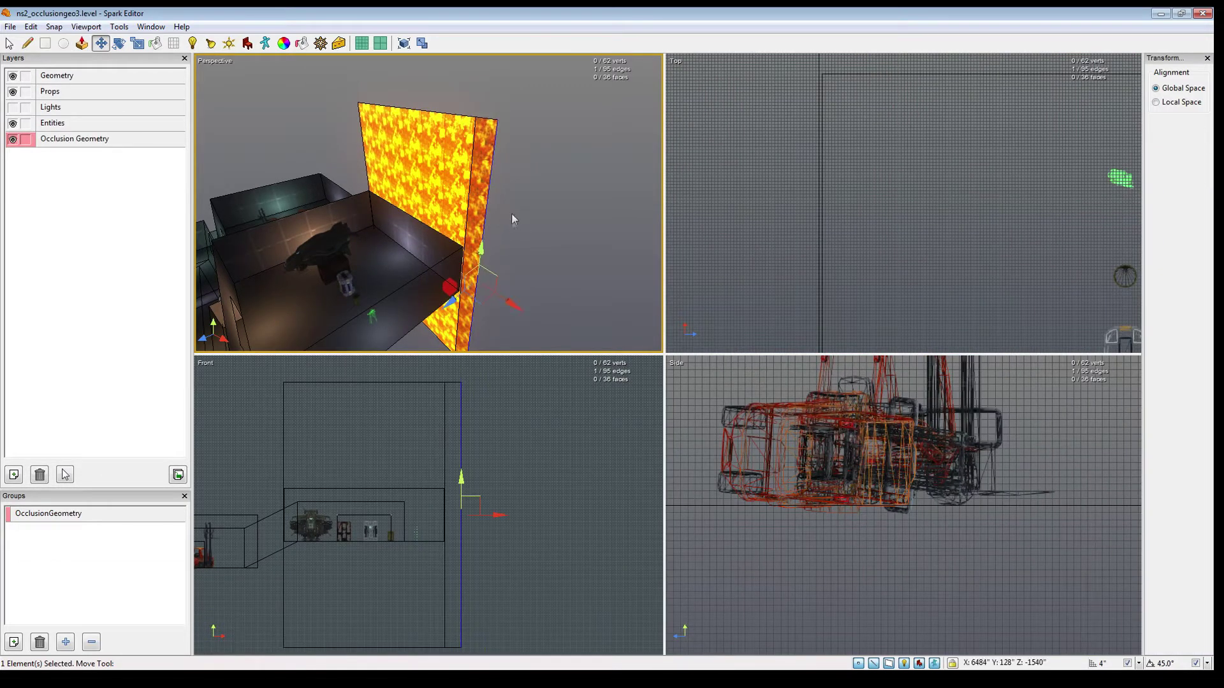
middle_drag(926, 117, 827, 223)
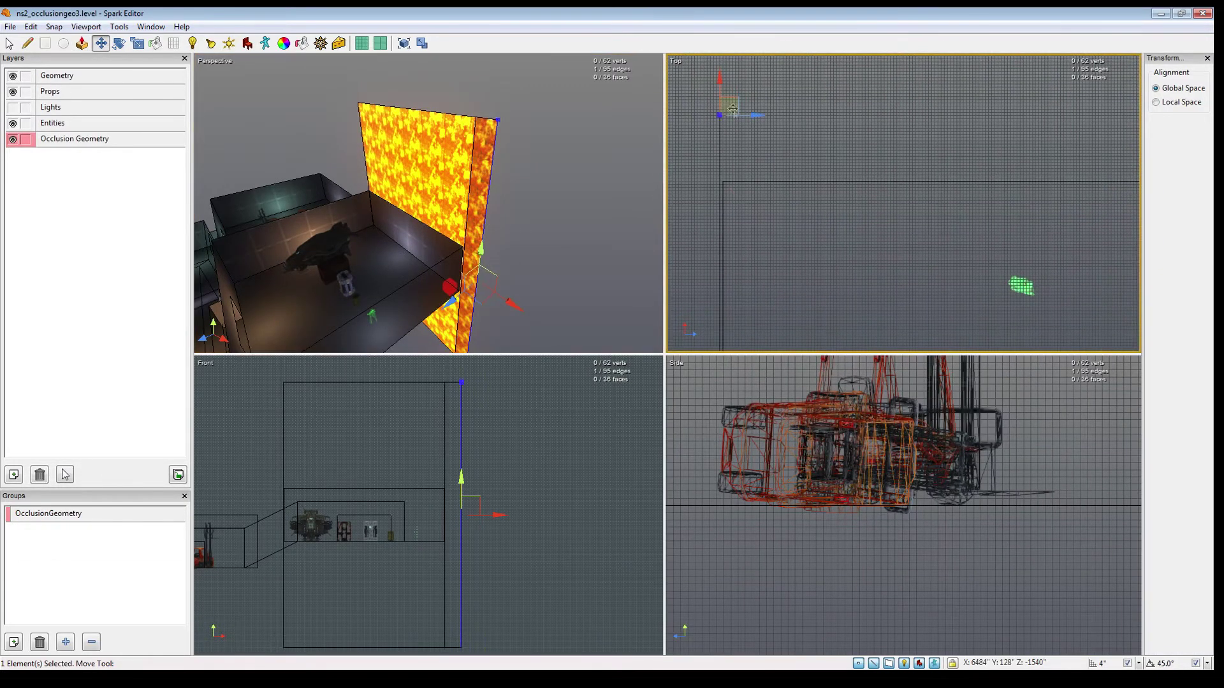
drag(733, 108, 1123, 178)
middle_drag(973, 199, 764, 231)
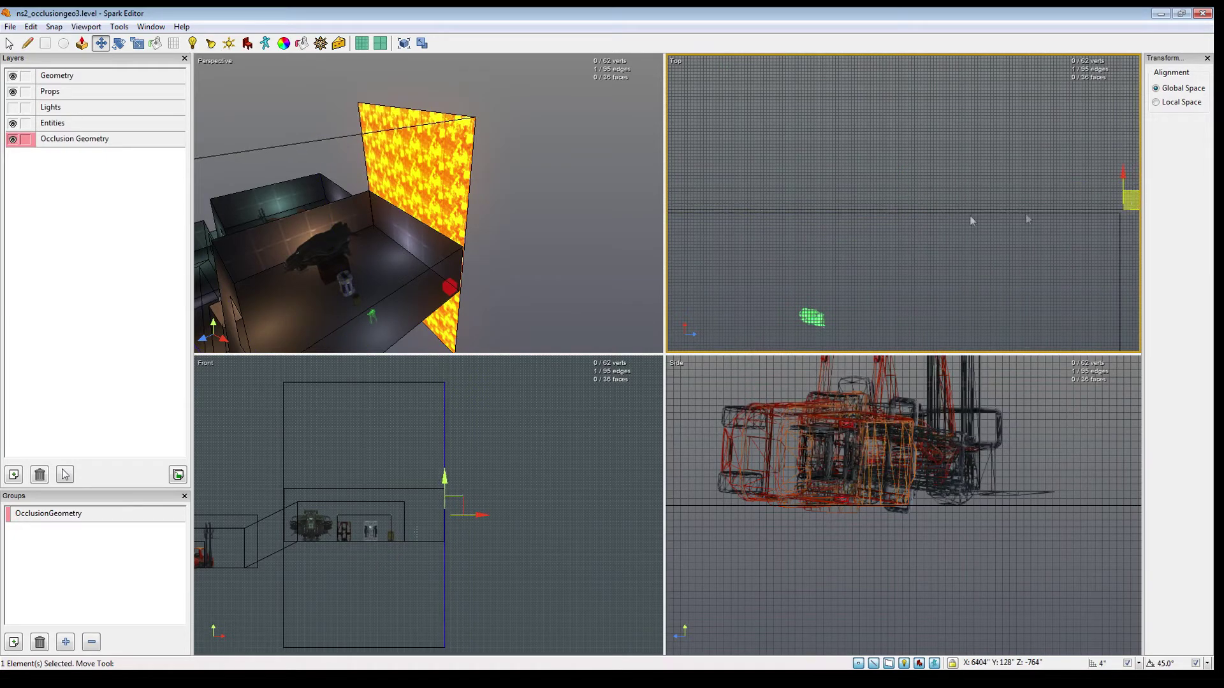
Step: Extrude the free edge around that corner and move it just outside the wall with the window opening, past the following corner
middle_drag(484, 210, 644, 226)
key(e)
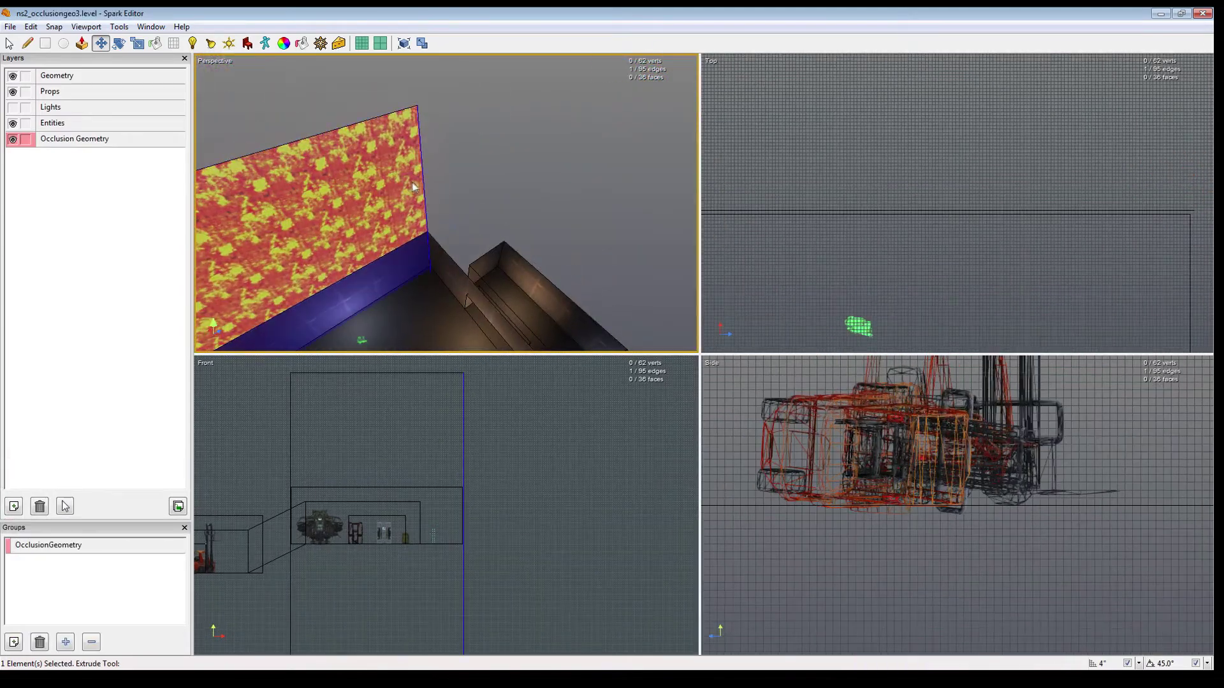
drag(423, 182, 469, 176)
key(t)
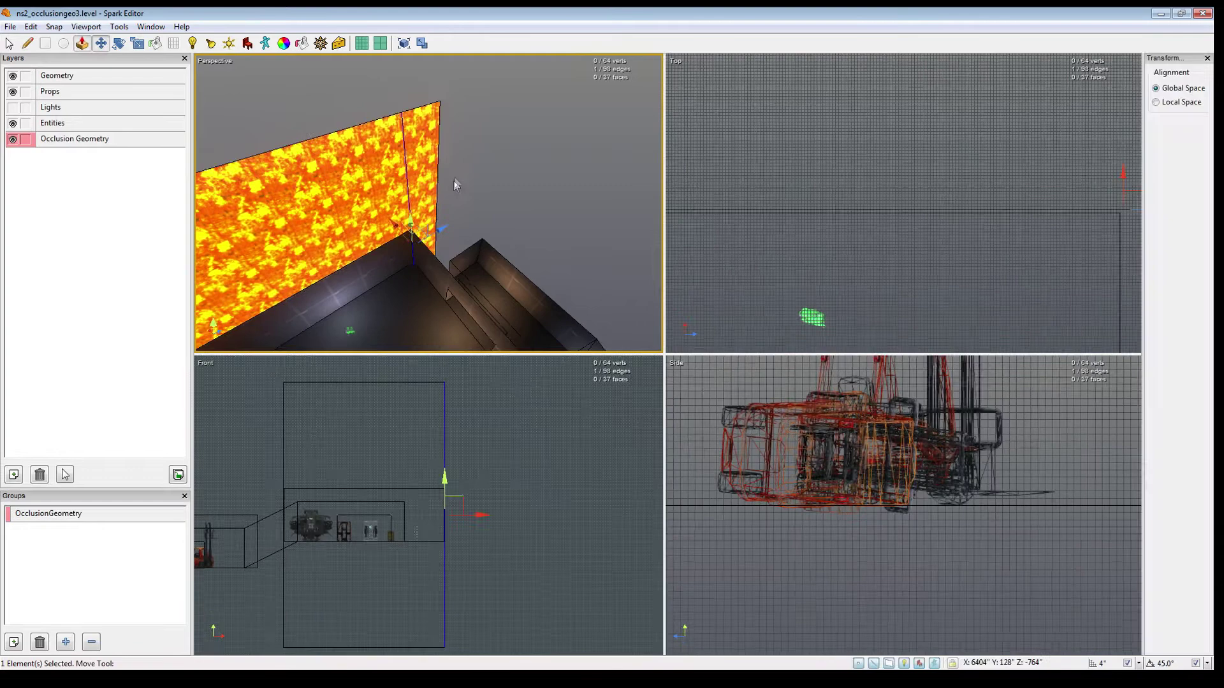
scroll(844, 252, down, 3)
middle_drag(948, 261, 785, 139)
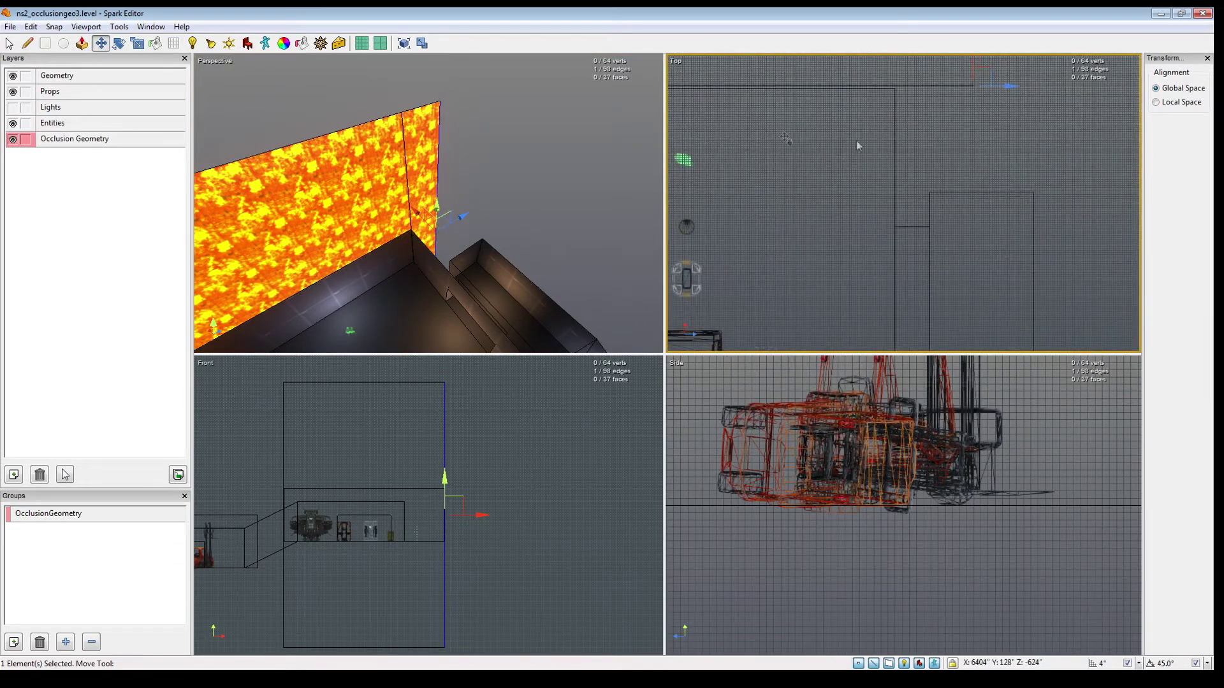
drag(980, 75, 918, 285)
middle_drag(918, 285, 914, 82)
drag(914, 84, 903, 290)
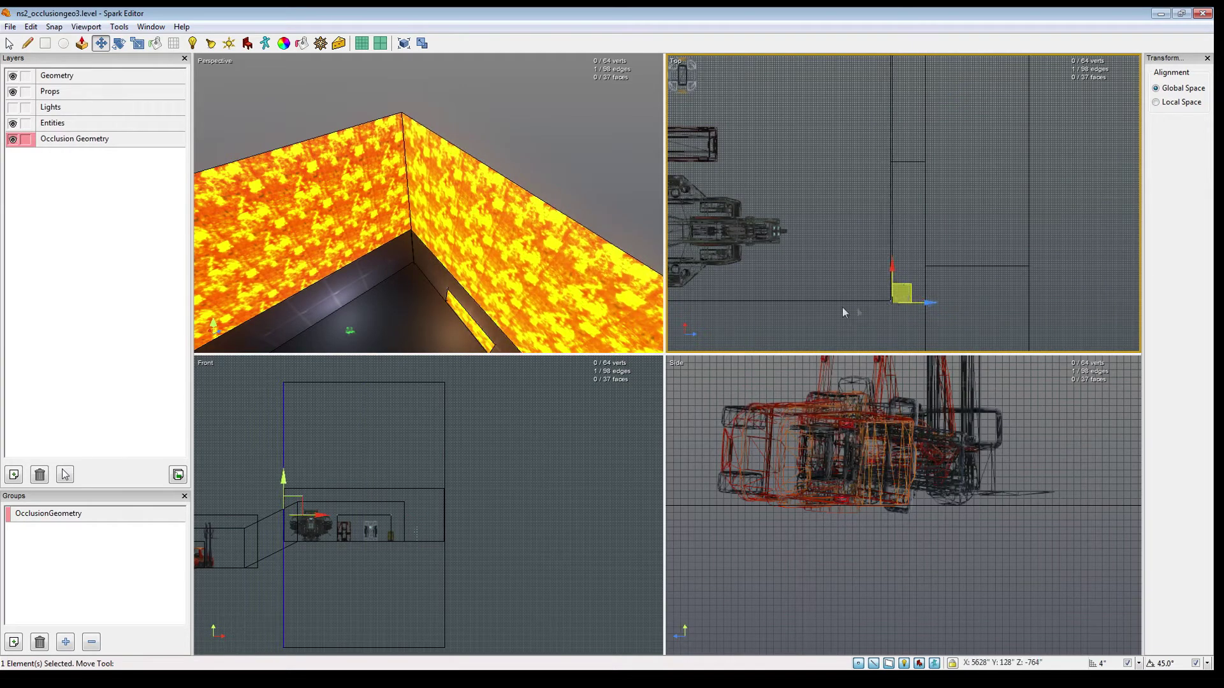
Step: Extrude a fourth panel from the free edge along the remaining wall to the first panel's corner, enclosing the room, and clear the selection
mouse_move(396, 250)
right_down()
mouse_move(446, 274)
mouse_move(440, 245)
mouse_move(478, 265)
mouse_move(408, 247)
right_up()
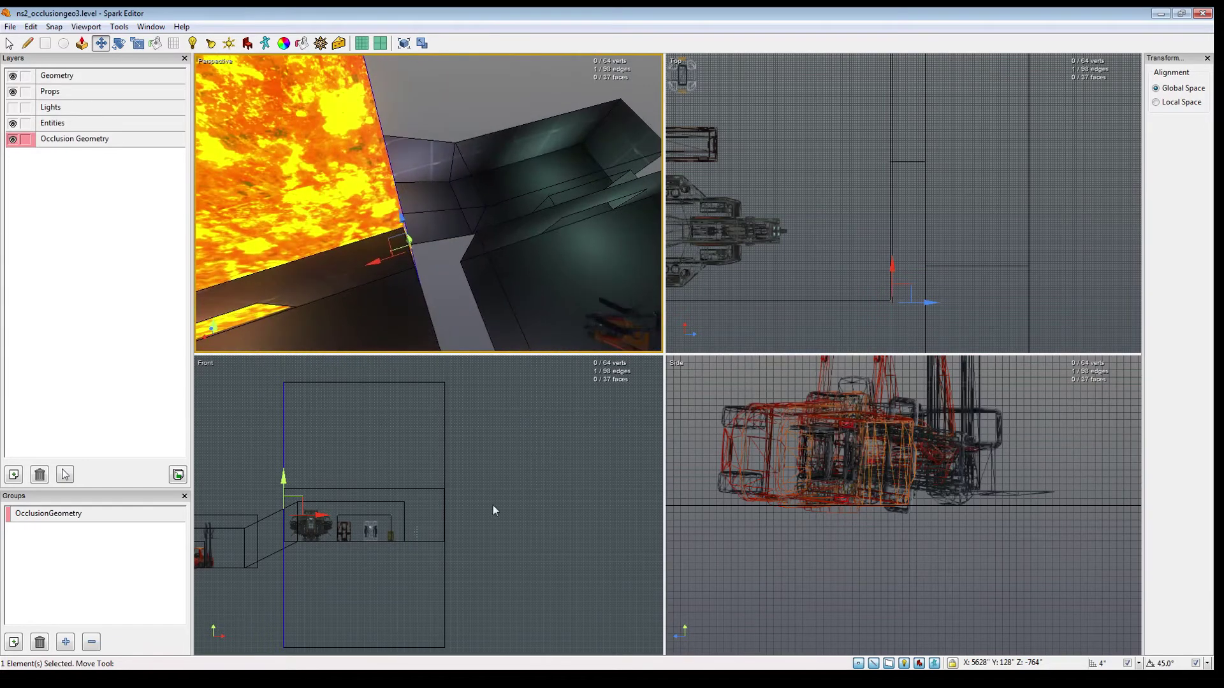
scroll(439, 175, down, 4)
key(e)
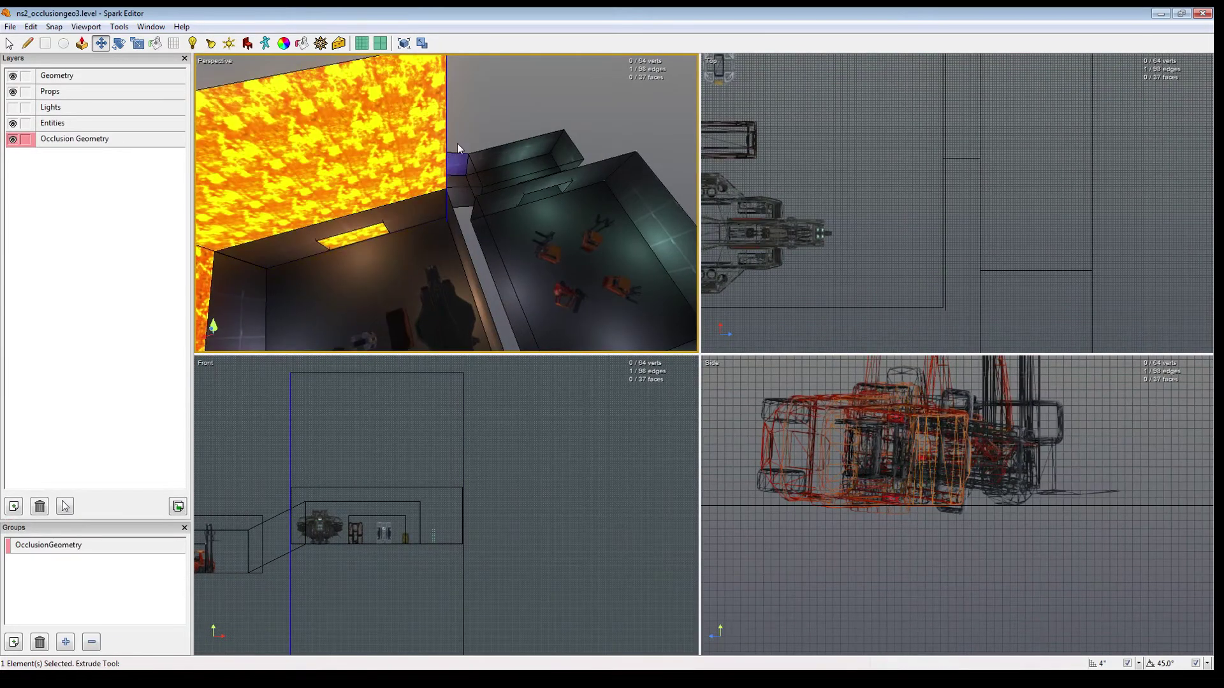
key(w)
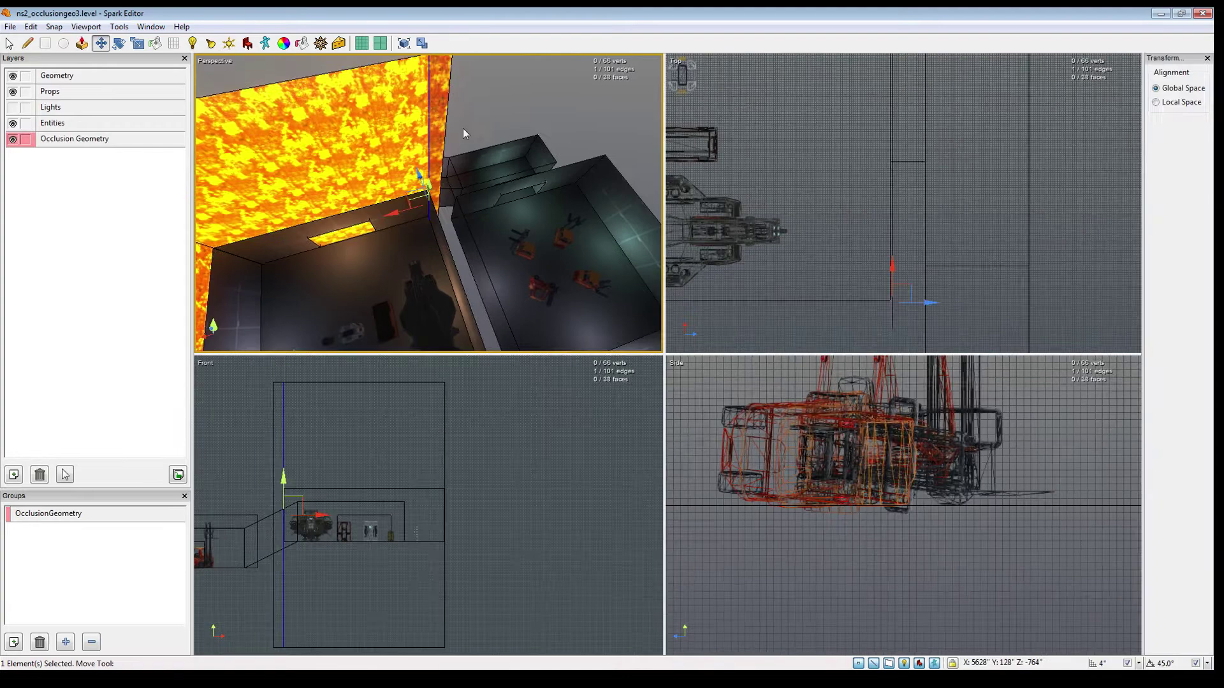
drag(903, 319, 655, 297)
middle_drag(686, 293, 975, 277)
drag(955, 284, 782, 273)
scroll(772, 286, up, 4)
middle_drag(771, 287, 973, 172)
right_drag(574, 274, 689, 172)
key(w)
key(s)
mouse_move(428, 202)
right_down()
mouse_move(446, 173)
mouse_move(415, 248)
mouse_move(430, 208)
right_up()
key(w)
click(803, 230)
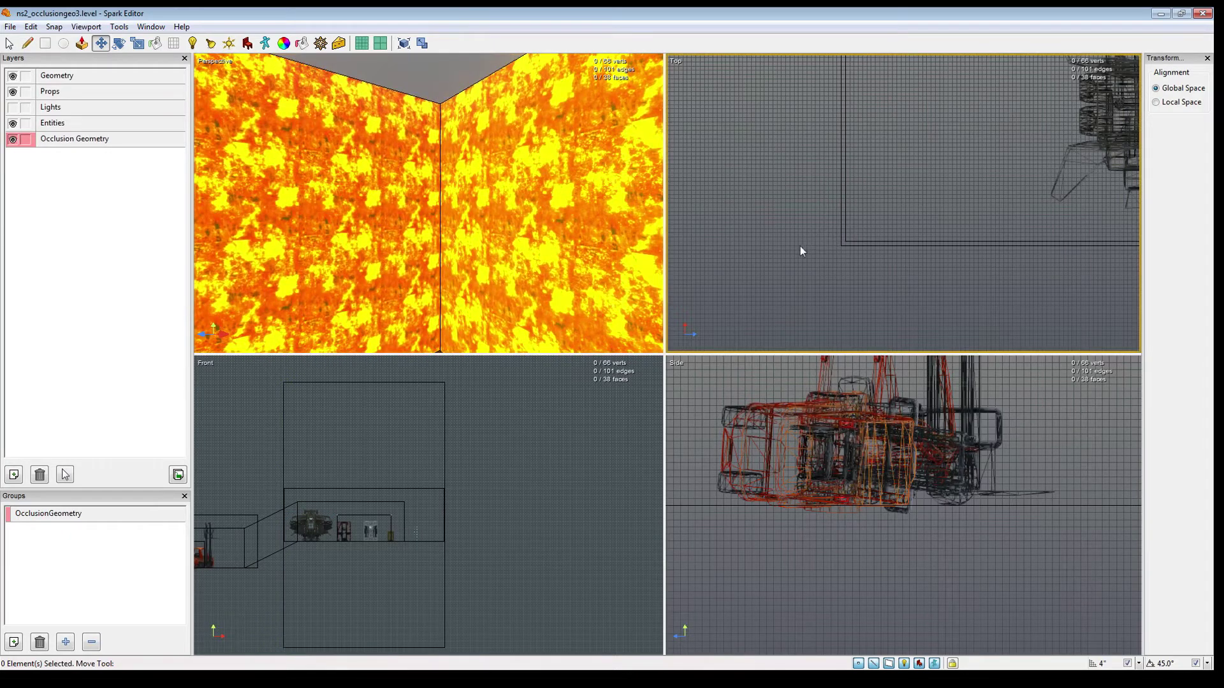
Step: Draw a rectangle on the lava panel inside the room's window opening and scale it to 260" x 136" to cover the opening
right_drag(536, 248, 425, 193)
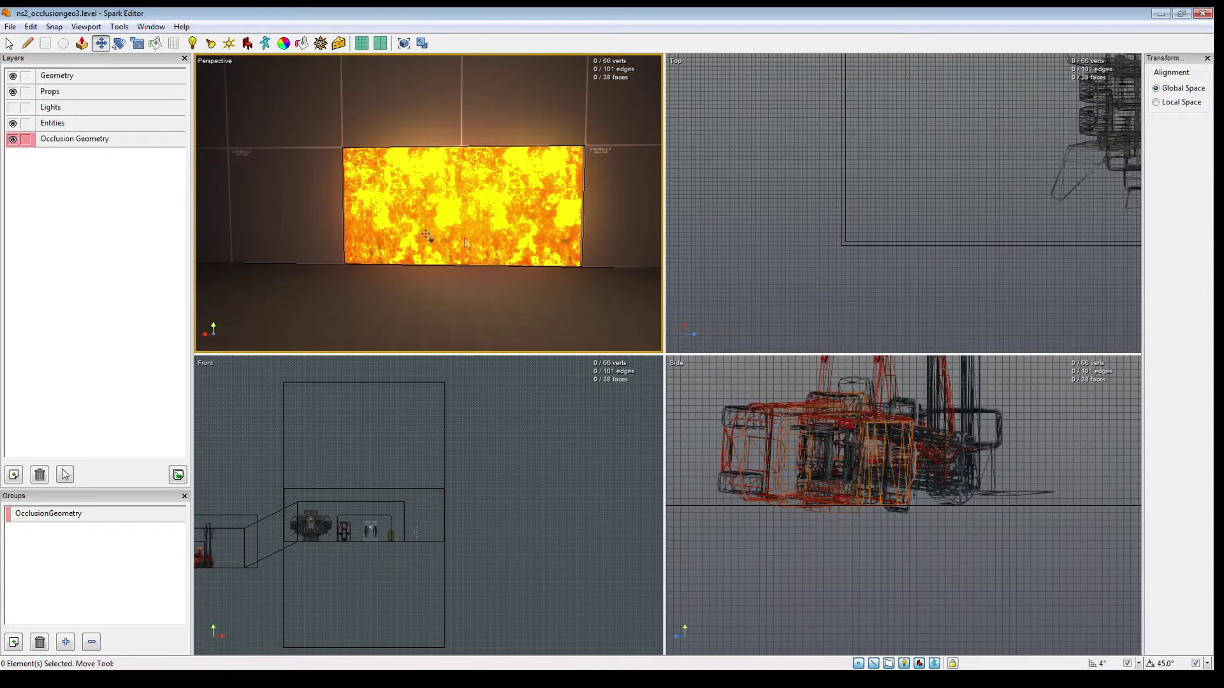
click(46, 43)
drag(418, 162, 587, 269)
key(r)
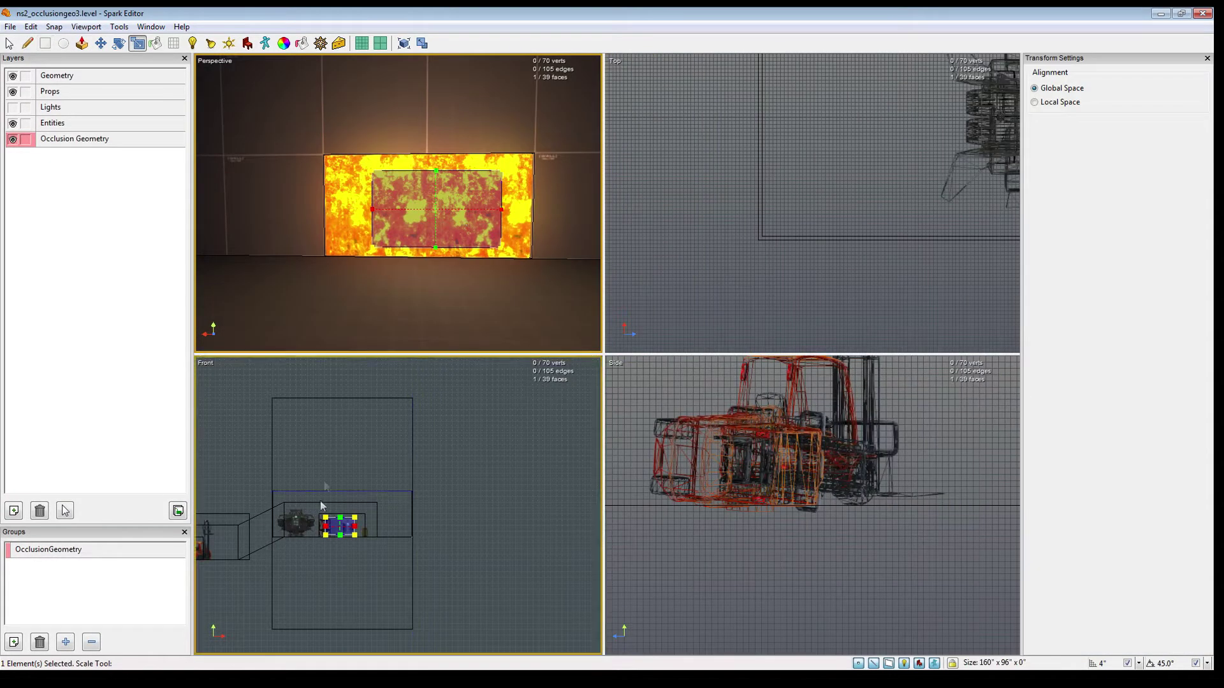
key(z)
scroll(357, 478, down, 2)
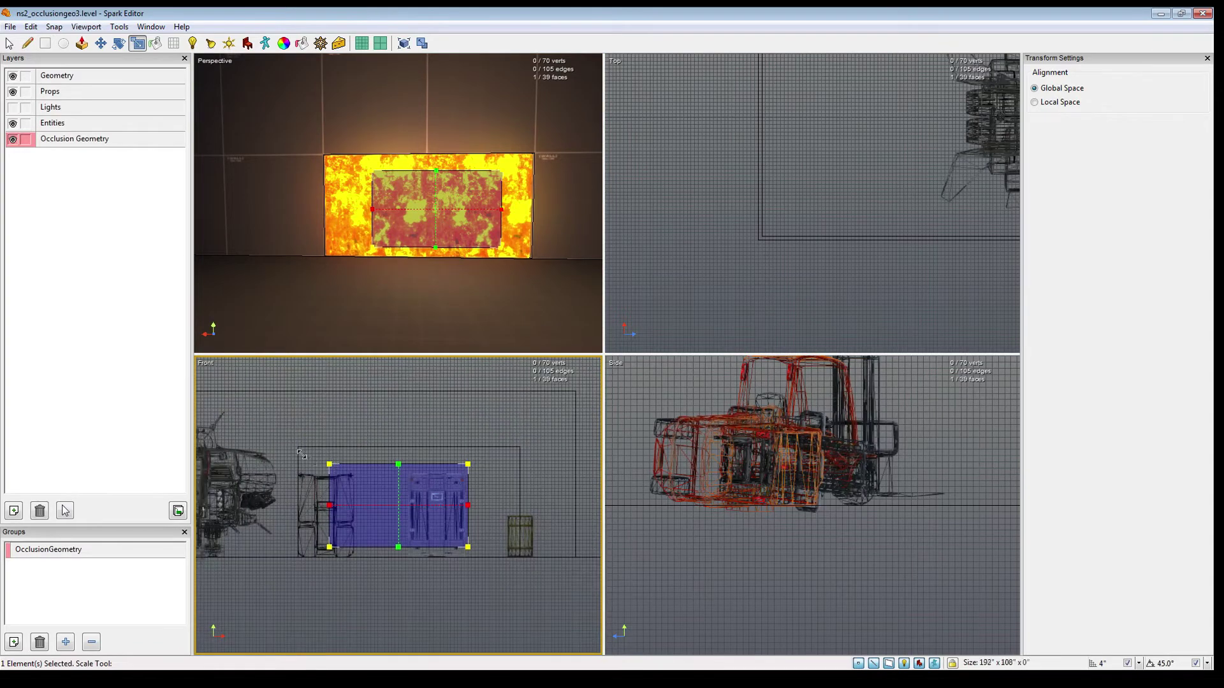
drag(312, 460, 296, 445)
drag(506, 566, 526, 557)
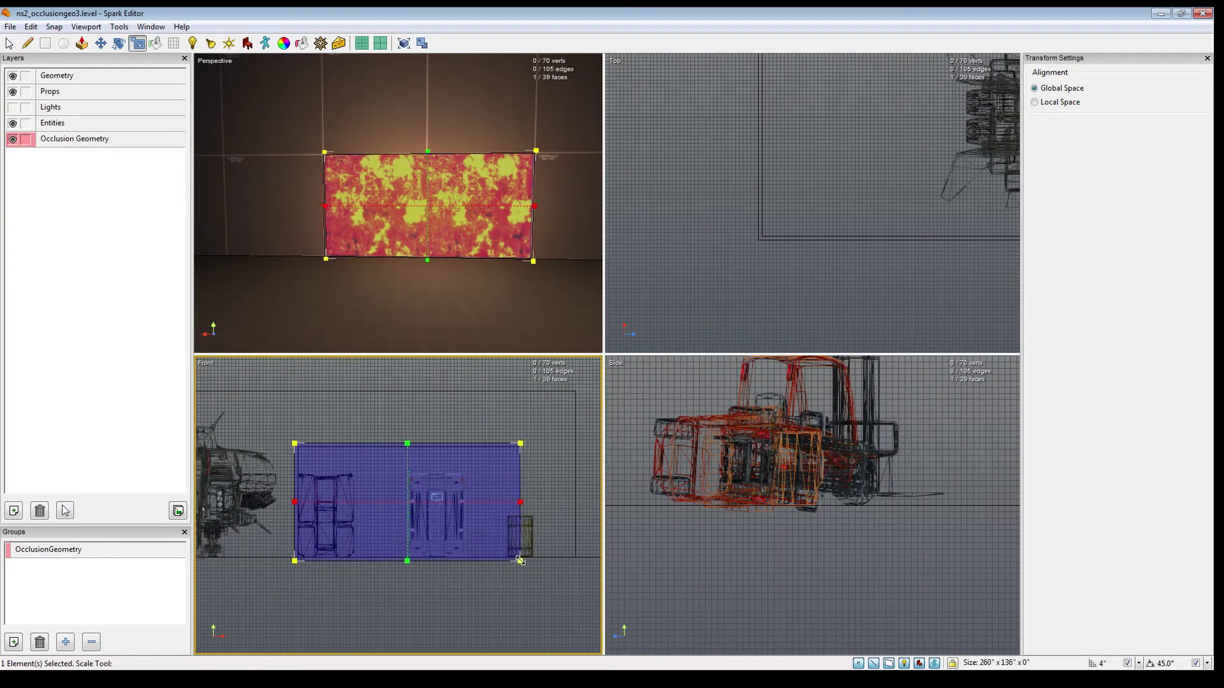
Step: Extrude the rectangle 8" into the opening, move its face to Z -708" at the passage's far end, and delete that face
click(81, 43)
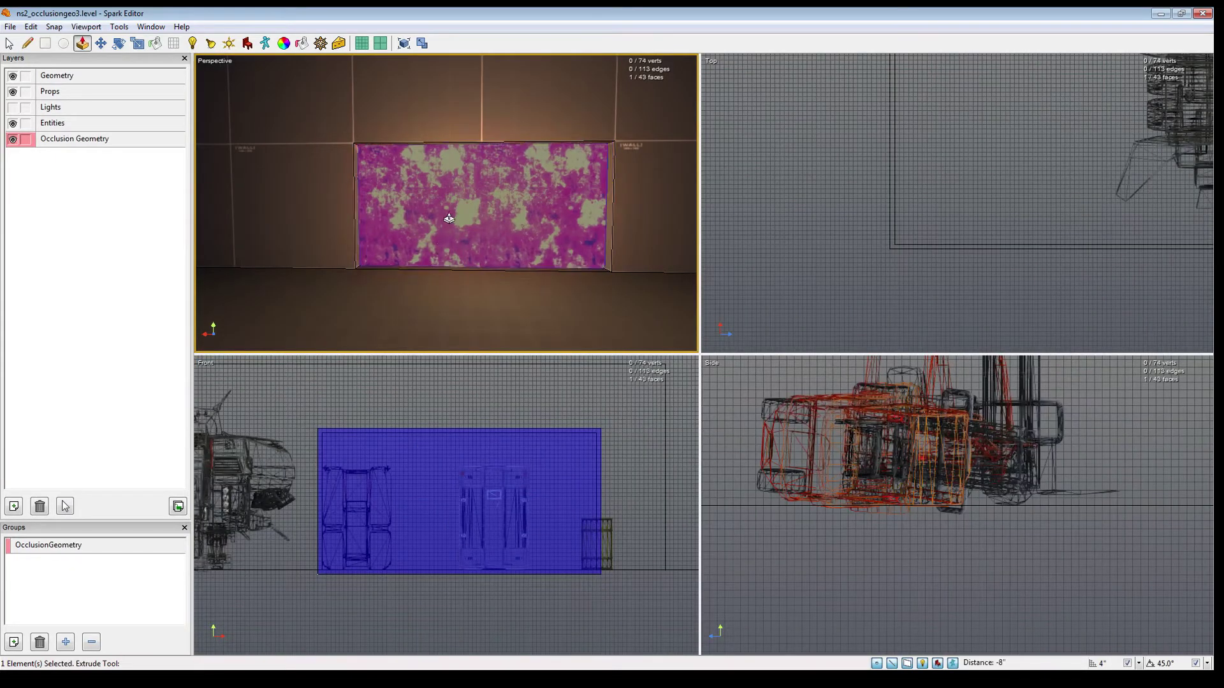
click(509, 264)
click(471, 203)
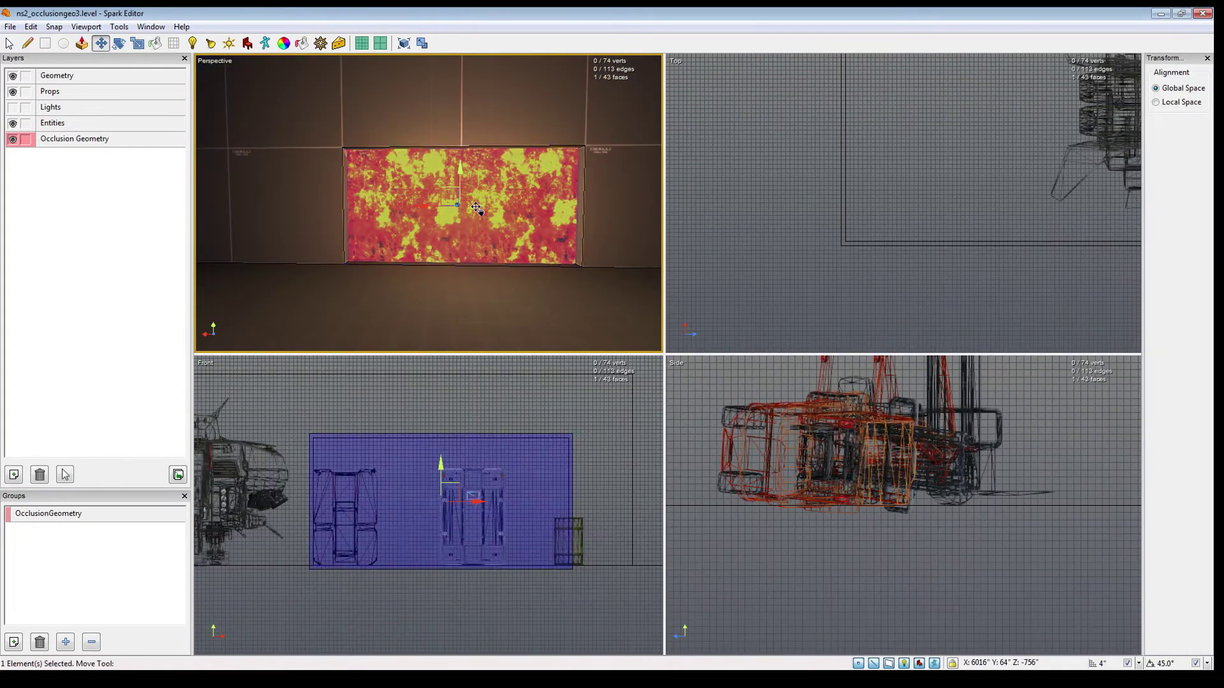
key(f)
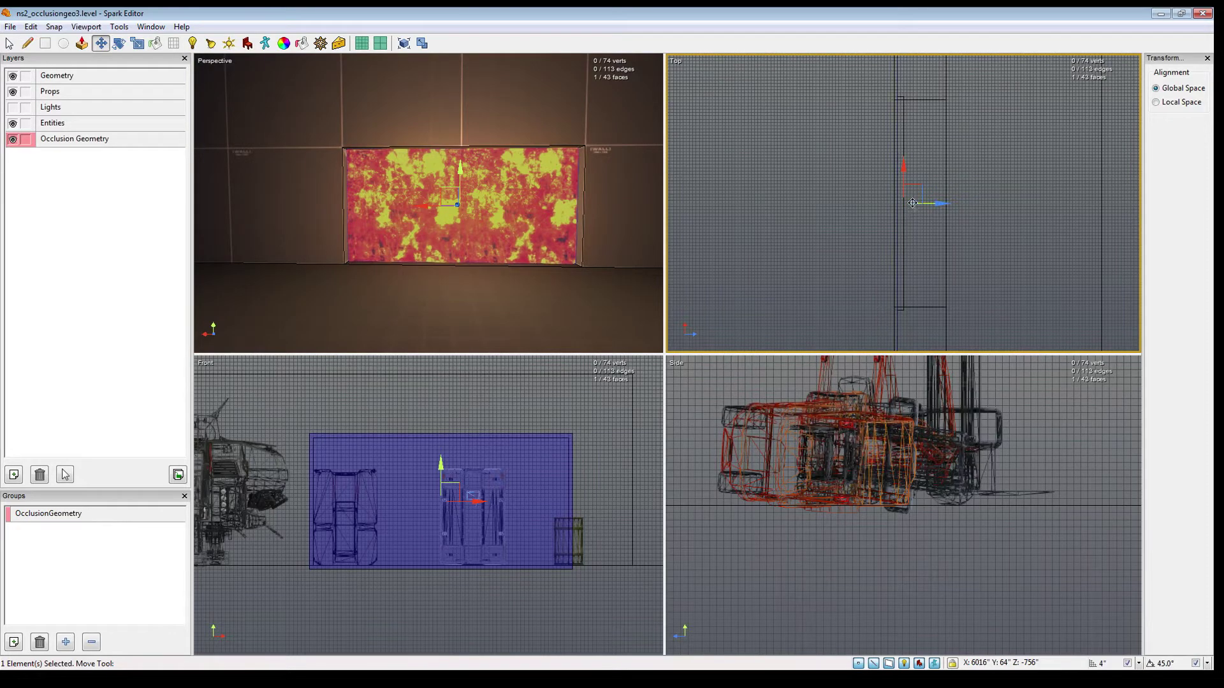
drag(949, 205, 949, 205)
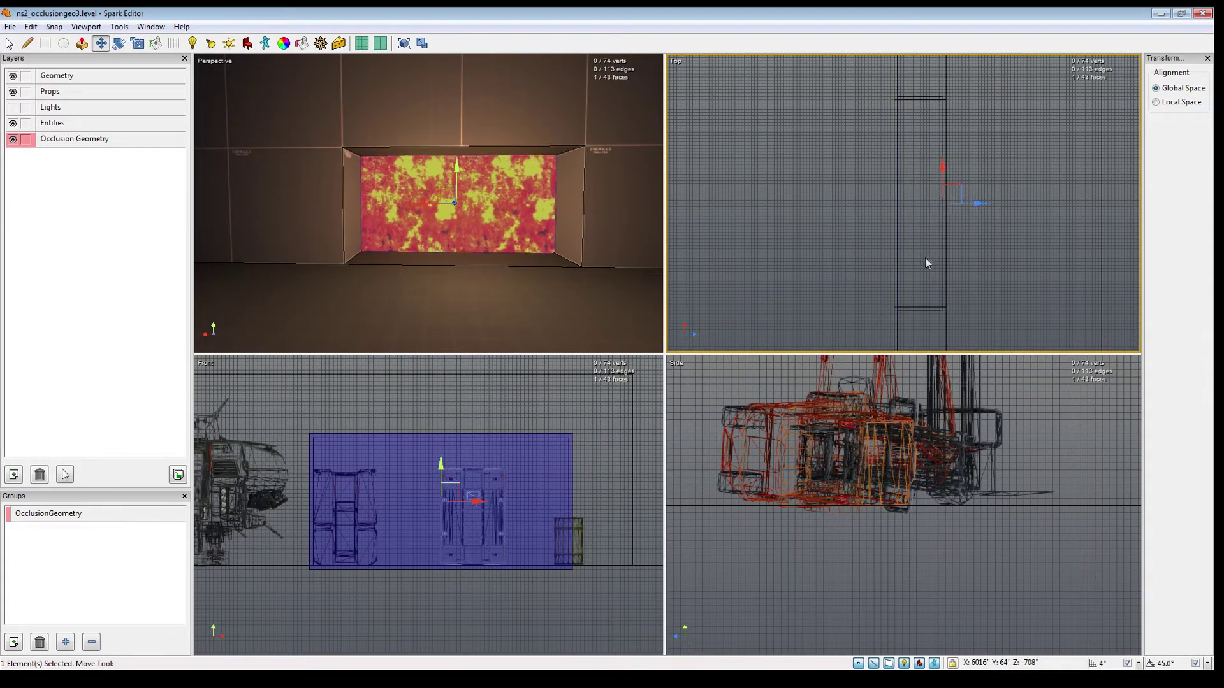
click(511, 228)
key(Delete)
Step: Hide the Props and Entities layers and inspect the occlusion shell with the Geometry layer temporarily hidden
right_drag(476, 235, 276, 187)
key(w)
key(s)
click(12, 91)
click(13, 123)
click(13, 75)
key(w)
right_drag(429, 204, 316, 167)
key(w)
key(w)
click(13, 76)
key(s)
Step: Duplicate the large room's side panel and move the copy just outside the end wall of the narrow adjoining room
click(365, 163)
key(d)
right_drag(456, 182, 434, 234)
key(ctrl+v)
scroll(852, 185, down, 6)
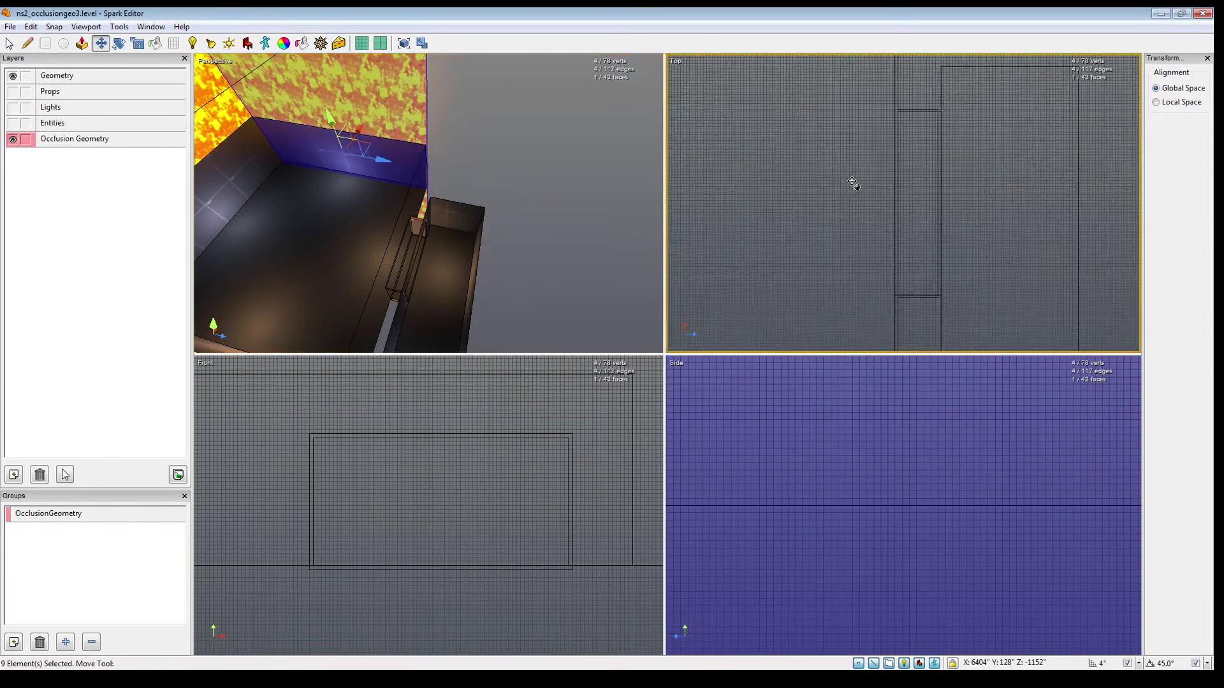
middle_drag(933, 156, 906, 218)
drag(768, 133, 840, 191)
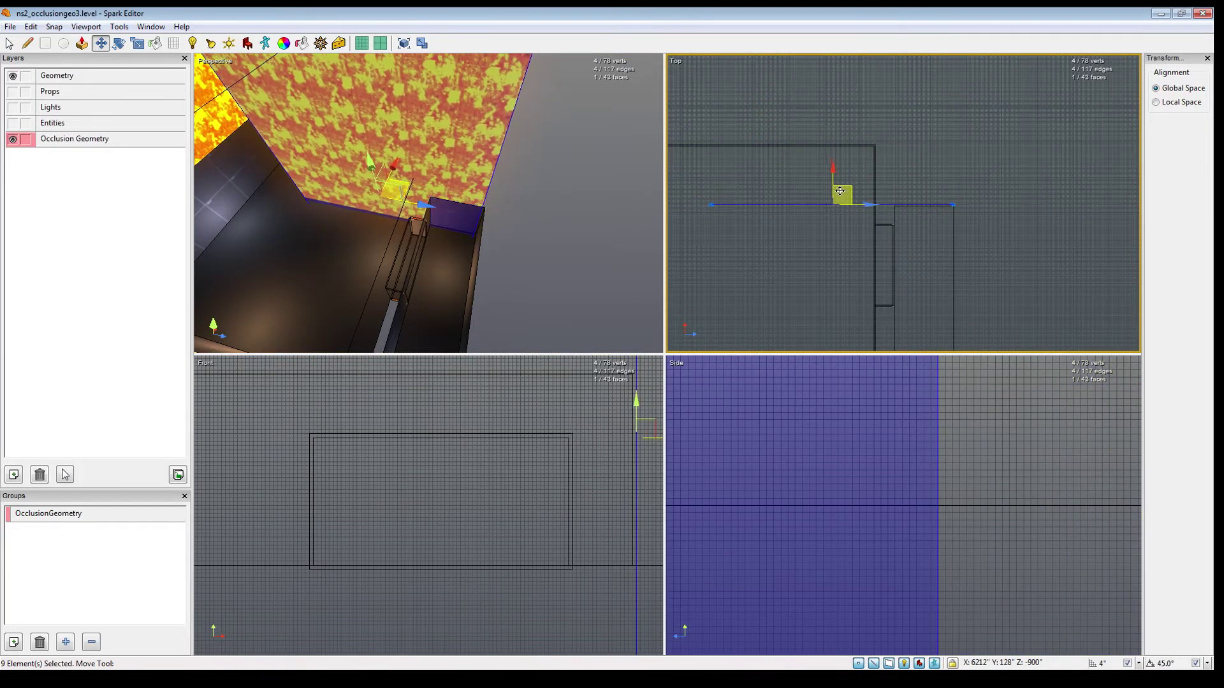
Step: Scale the copied panel to 1280" x 200" so it just covers the narrow room's end wall
scroll(795, 496, down, 2)
scroll(796, 494, down, 3)
middle_click(451, 508)
key(z)
scroll(809, 517, down, 1)
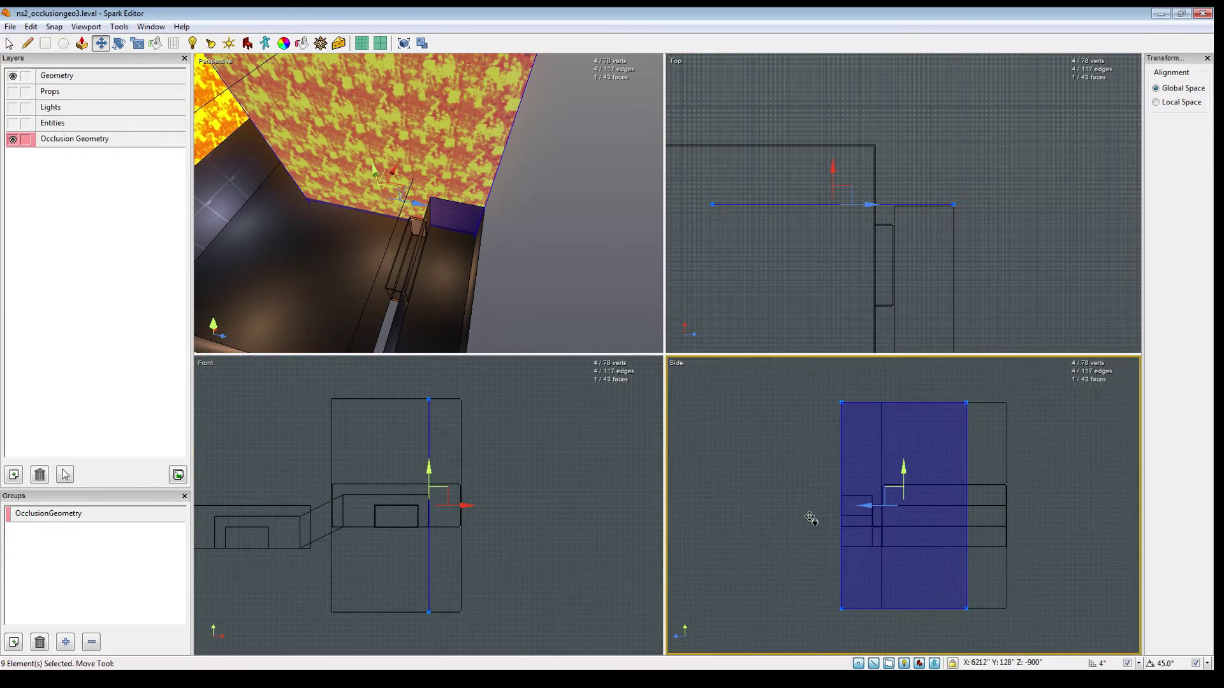
key(r)
drag(799, 510, 786, 509)
scroll(781, 513, up, 5)
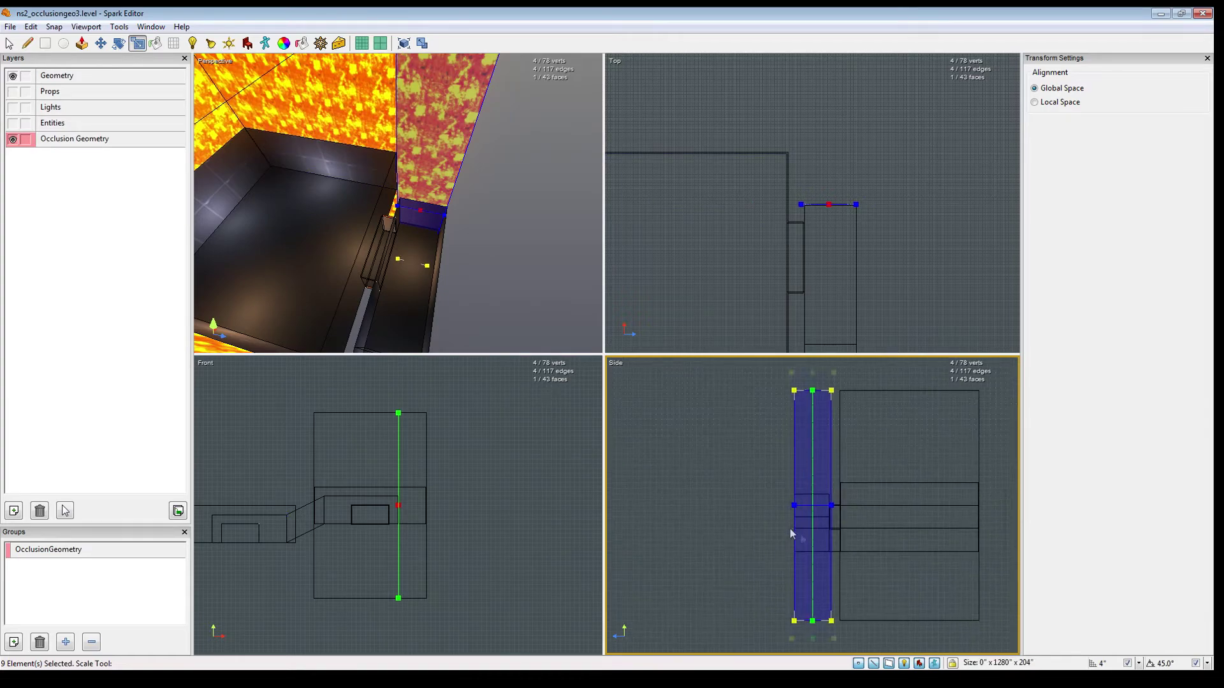
scroll(859, 573, up, 2)
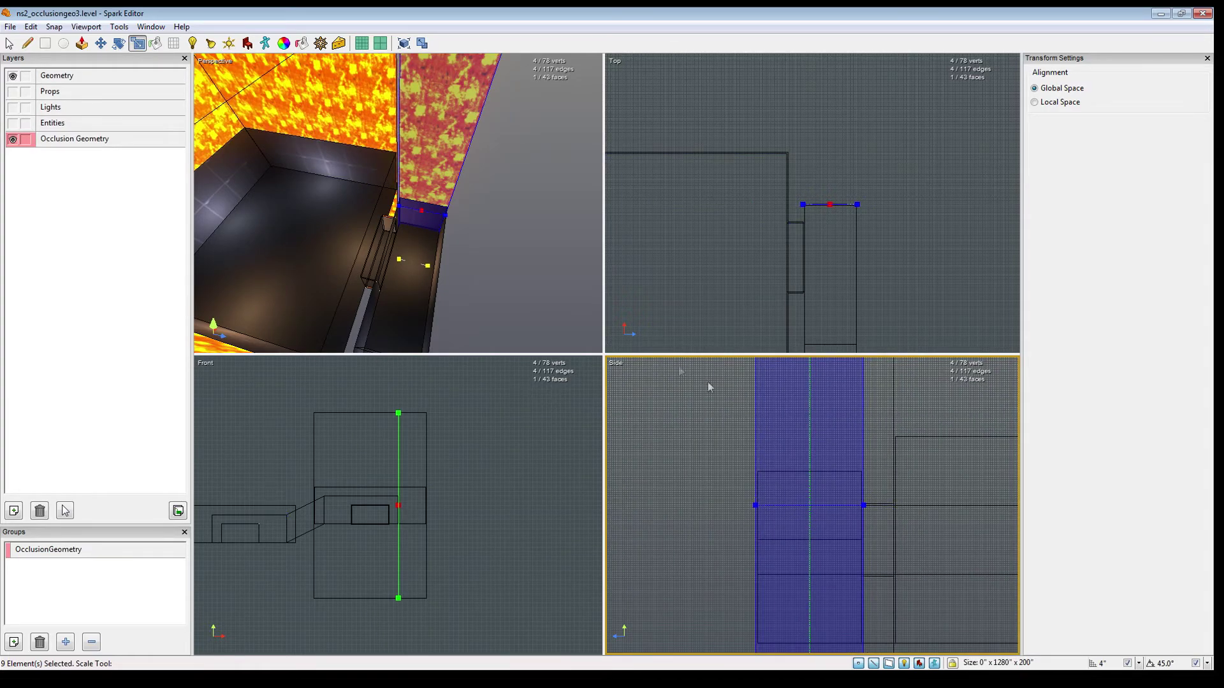
Step: Extrude the copied panel's outer edge and move the new edge along the narrow room's outer wall to just past its far corner
right_drag(408, 204, 415, 203)
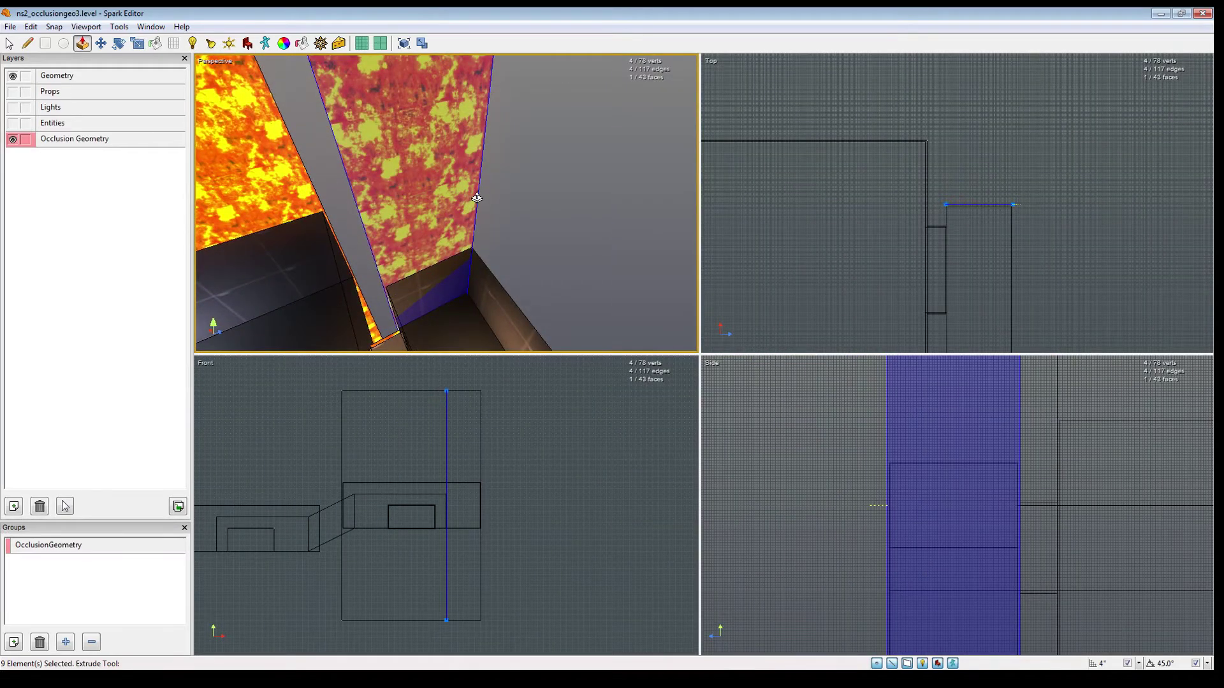
drag(478, 195, 539, 188)
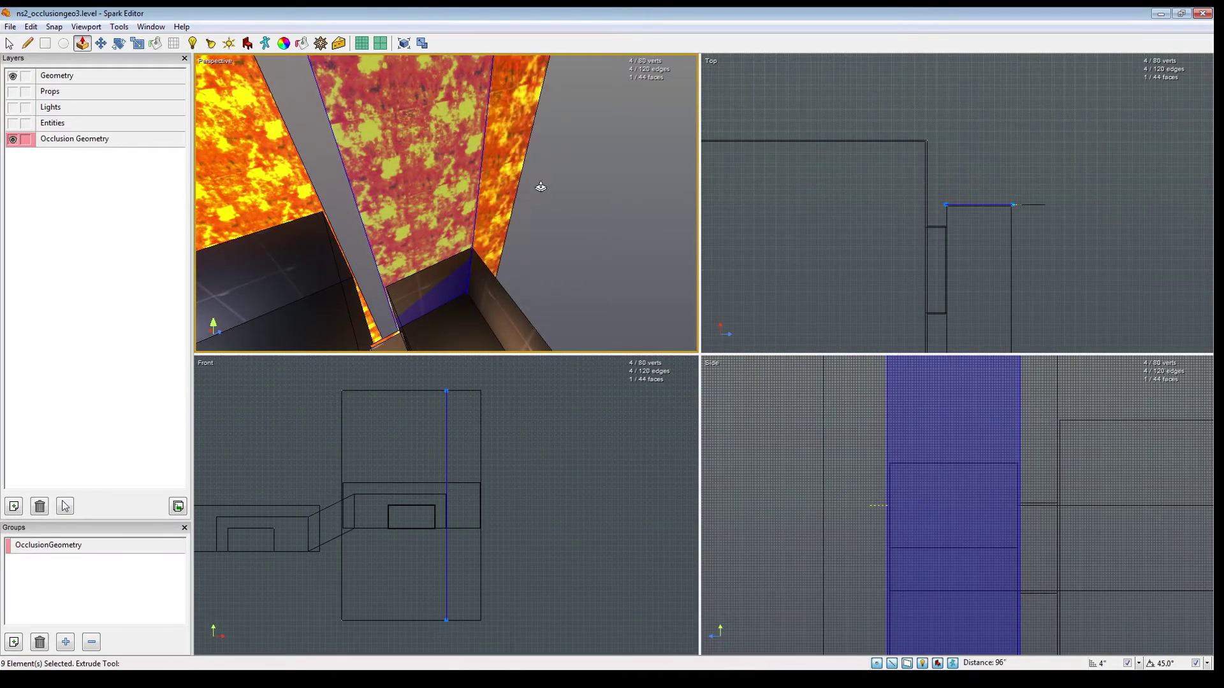
click(101, 43)
click(541, 184)
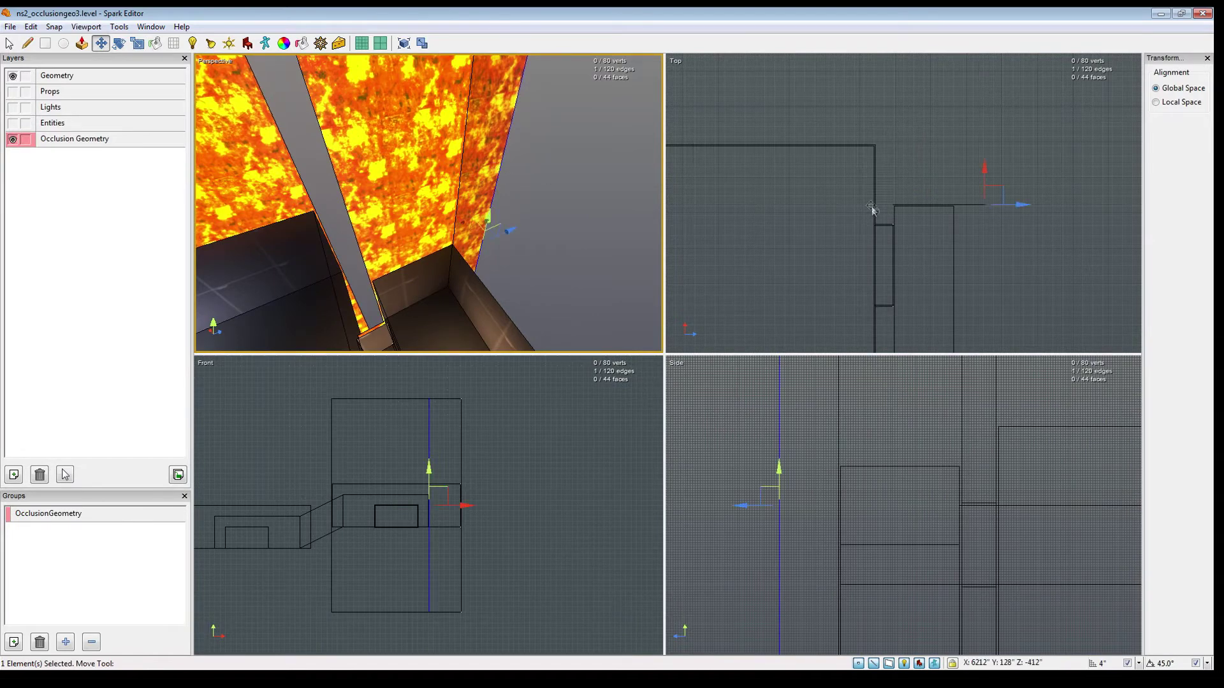
scroll(903, 203, down, 1)
drag(959, 311, 952, 140)
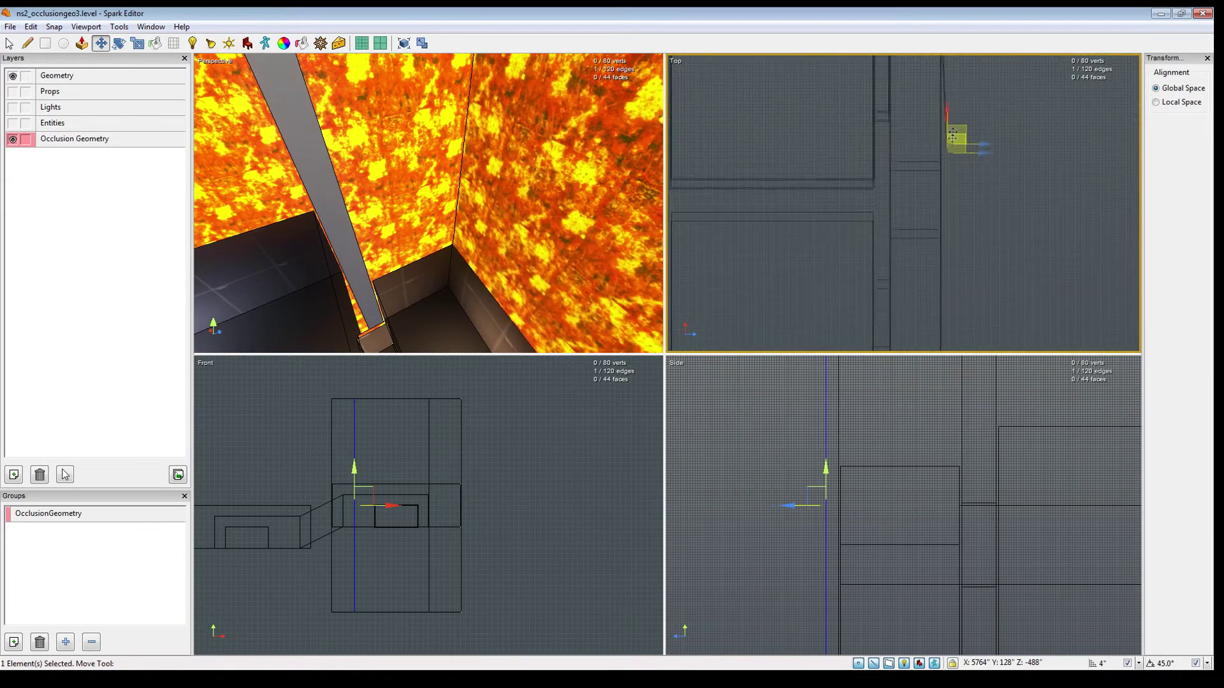
drag(950, 81, 949, 297)
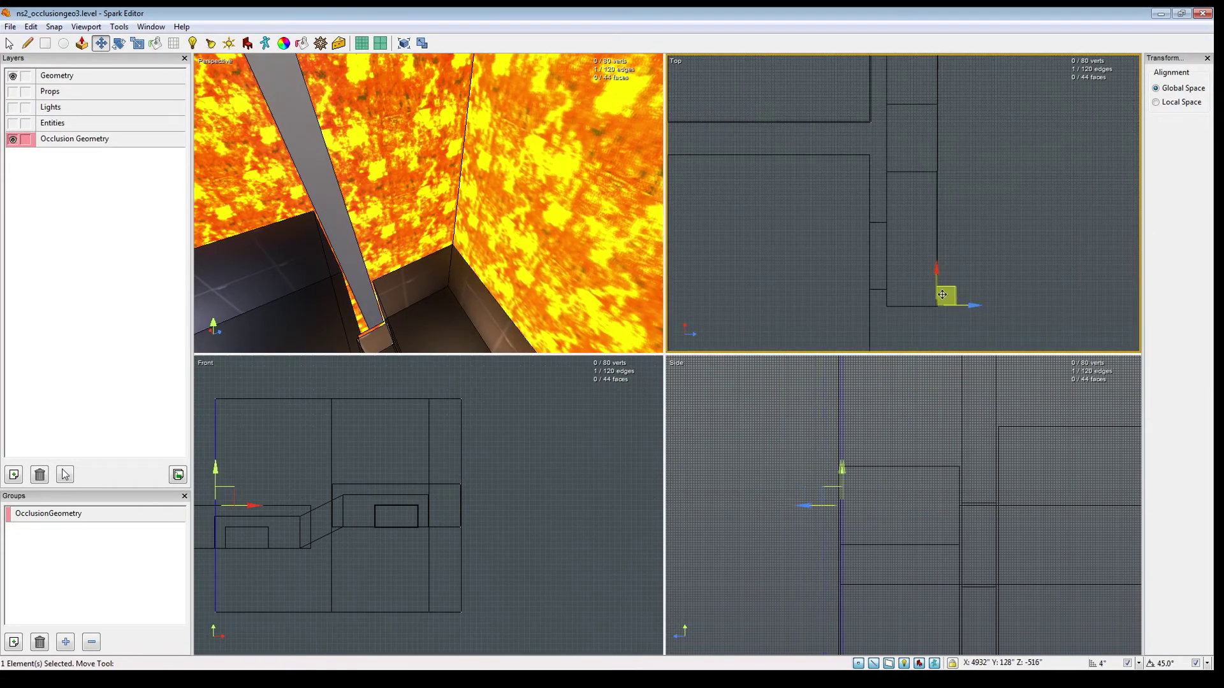
key(f)
drag(921, 190, 896, 172)
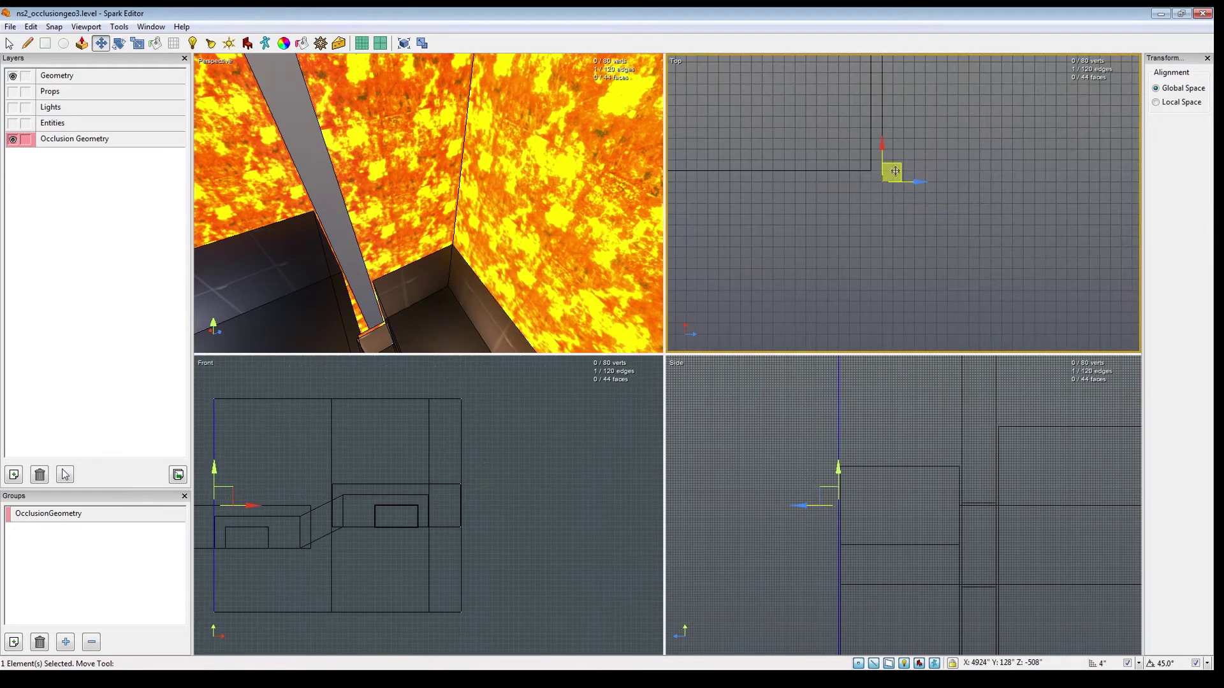
Step: Extrude the free edge across the narrow room's far end wall and move it to the inner corner at Z -708"
middle_drag(510, 185, 458, 175)
key(e)
drag(523, 169, 552, 165)
key(w)
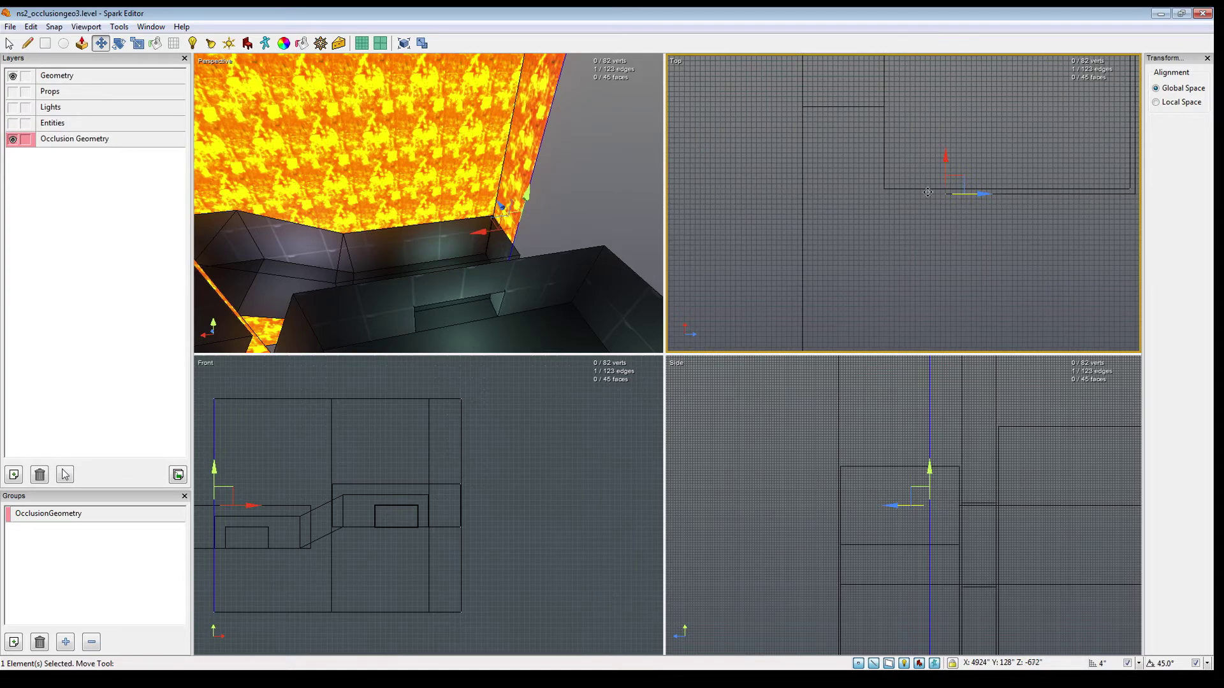
Step: Extrude the free edge and move the new edge along the narrow room's inner wall at Z -708" to meet the opposite end panel
key(e)
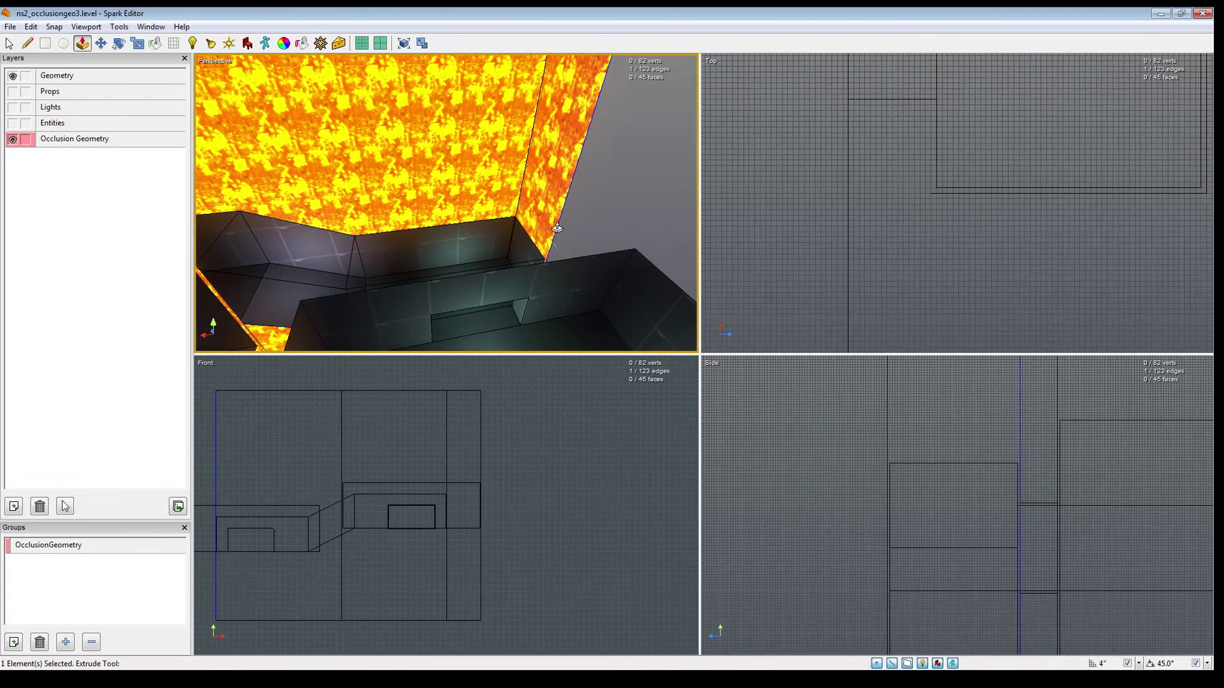
key(w)
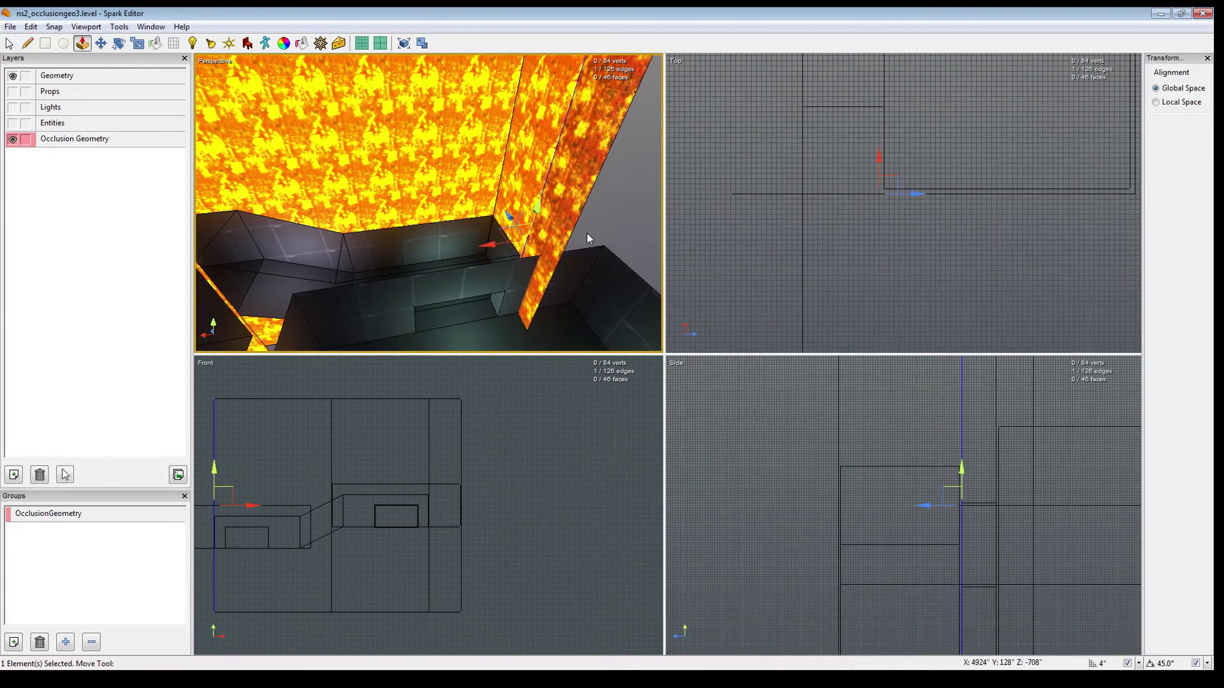
right_drag(576, 224, 327, 186)
drag(323, 195, 501, 244)
key(z)
scroll(860, 186, down, 7)
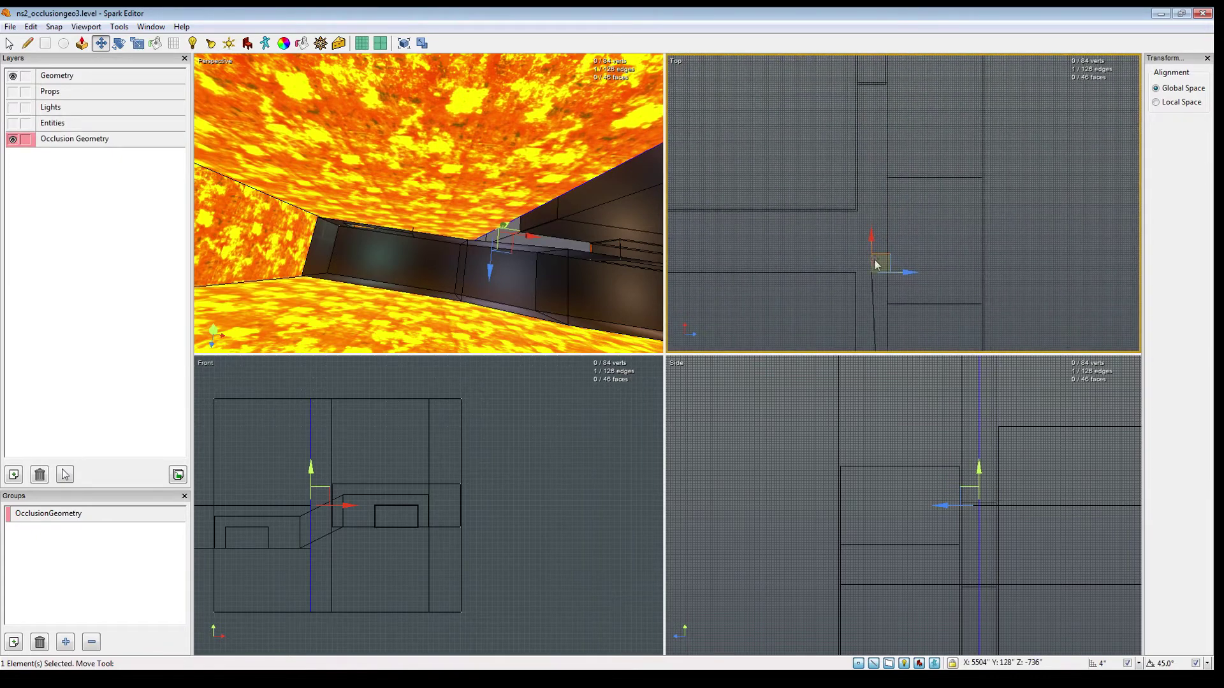
drag(884, 146, 887, 110)
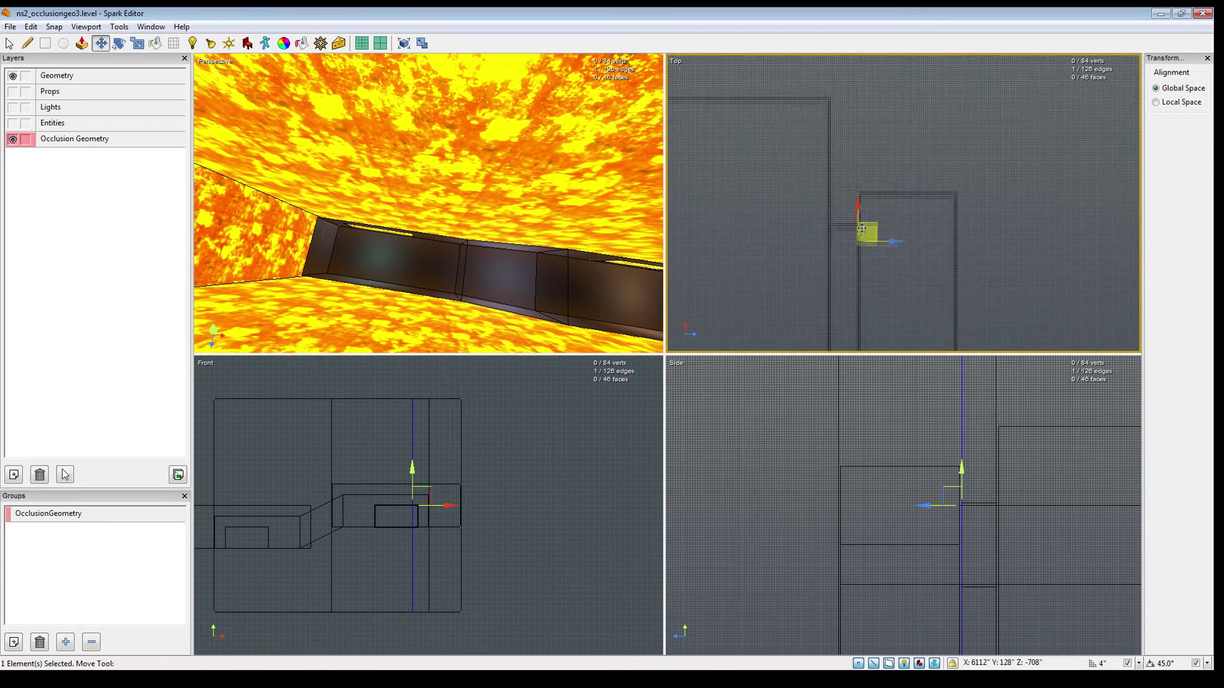
key(z)
drag(904, 187, 903, 132)
Step: Draw a rectangle about 140" x 80" on the narrow room's inner panel, within the upper opening
right_drag(580, 194, 523, 249)
right_drag(429, 203, 396, 203)
click(429, 204)
click(45, 43)
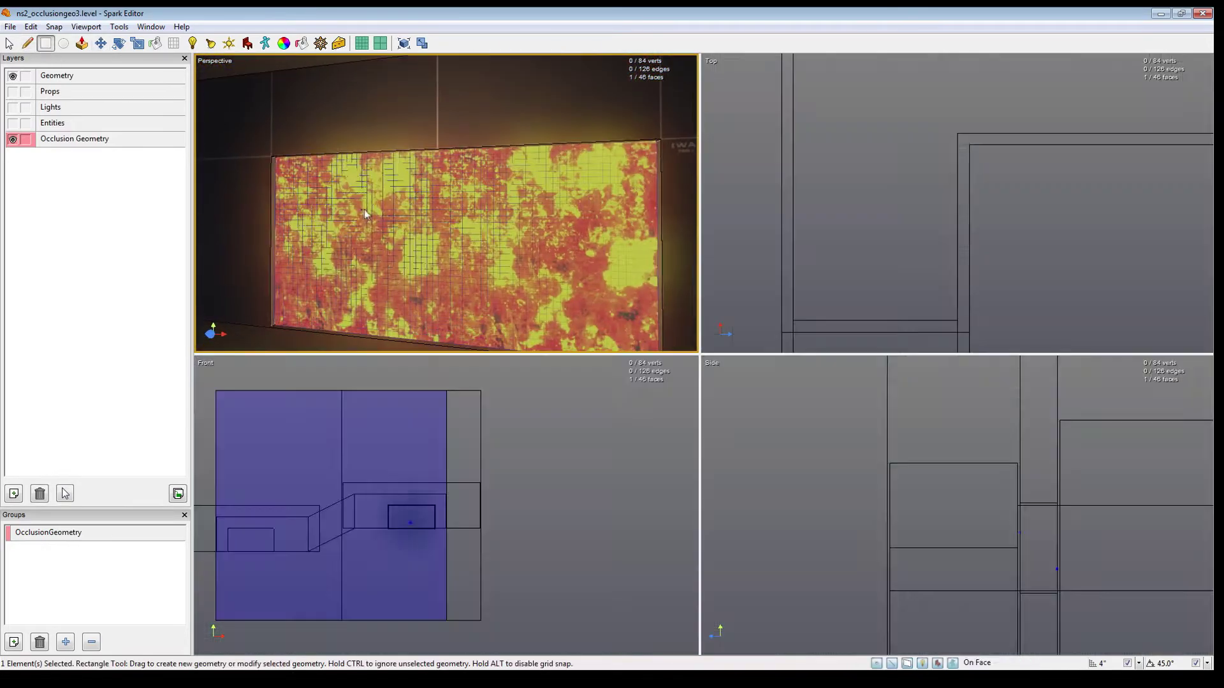
Step: Scale the rectangle to 264" x 136" so it fills the upper opening, and delete its face
key(r)
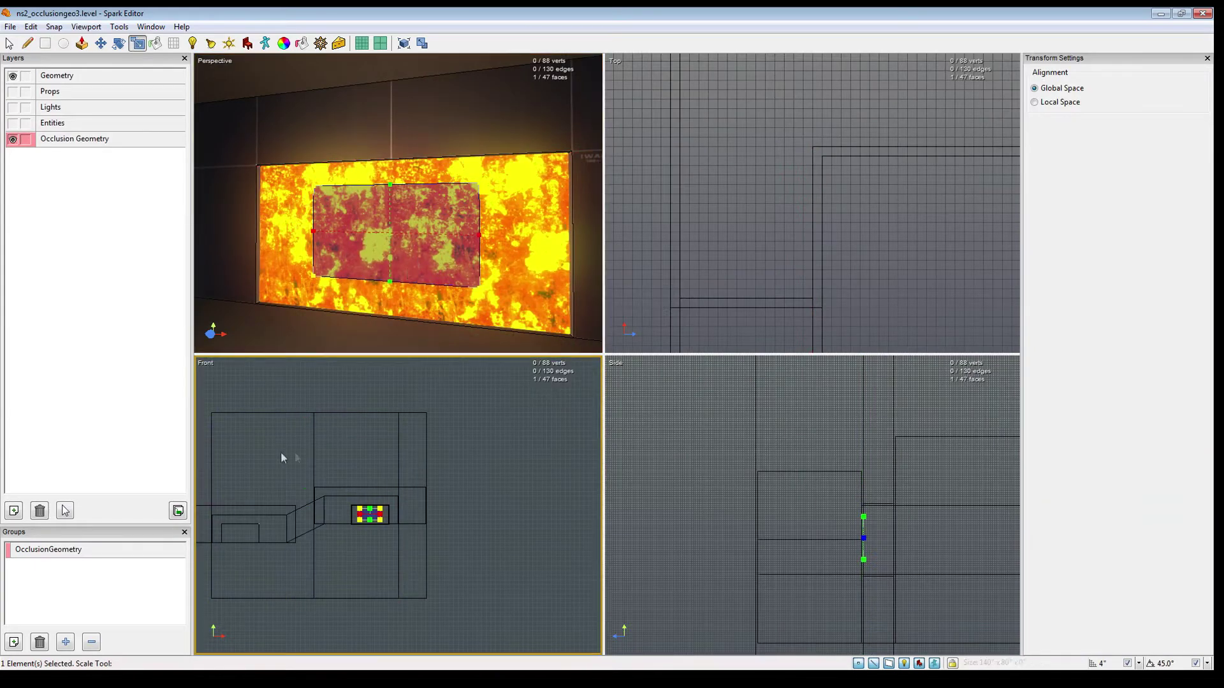
key(f)
scroll(295, 450, down, 3)
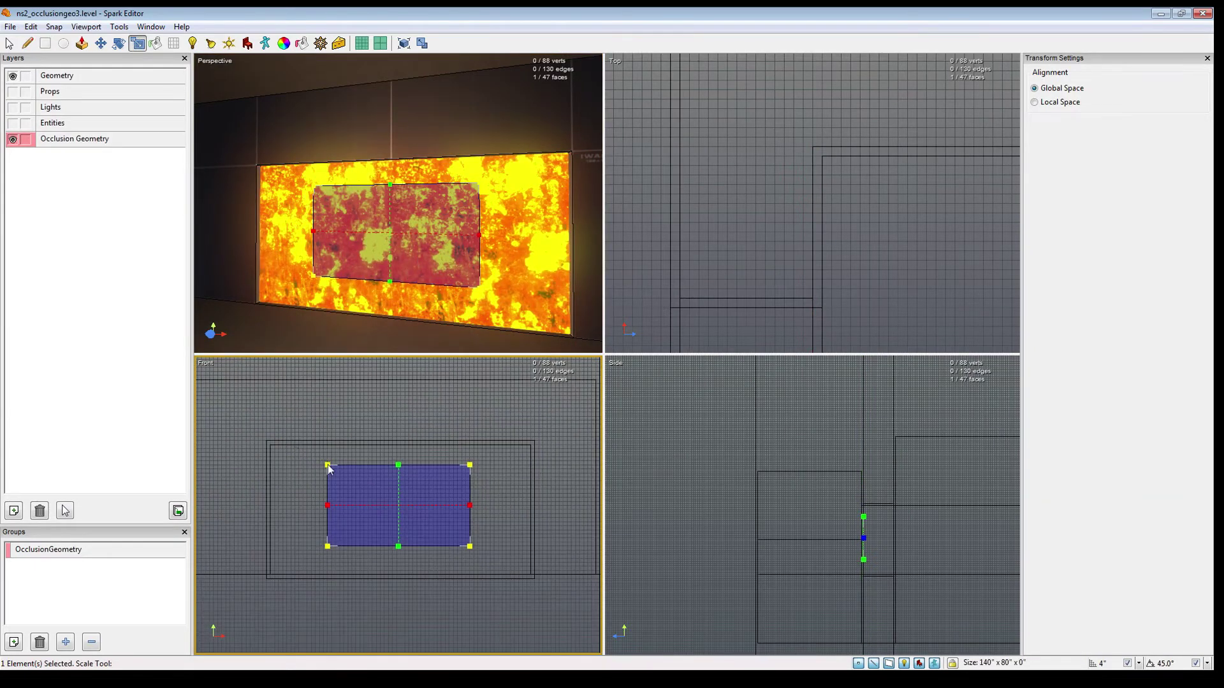
drag(329, 465, 279, 444)
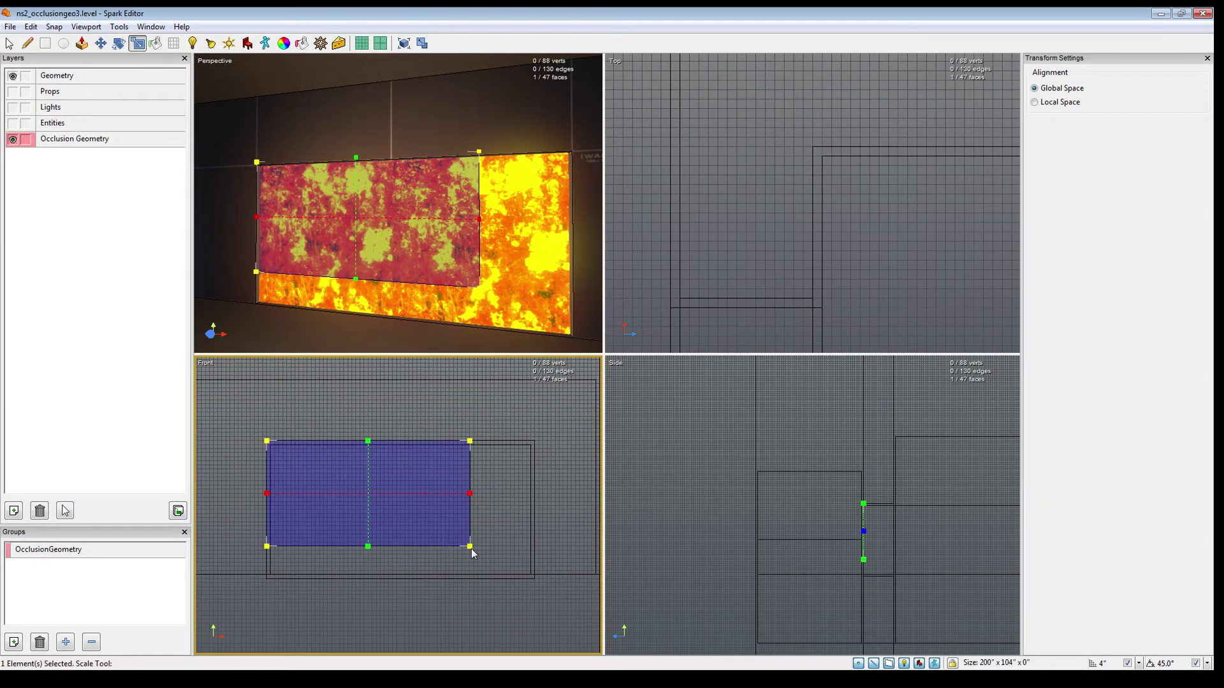
drag(470, 547, 534, 580)
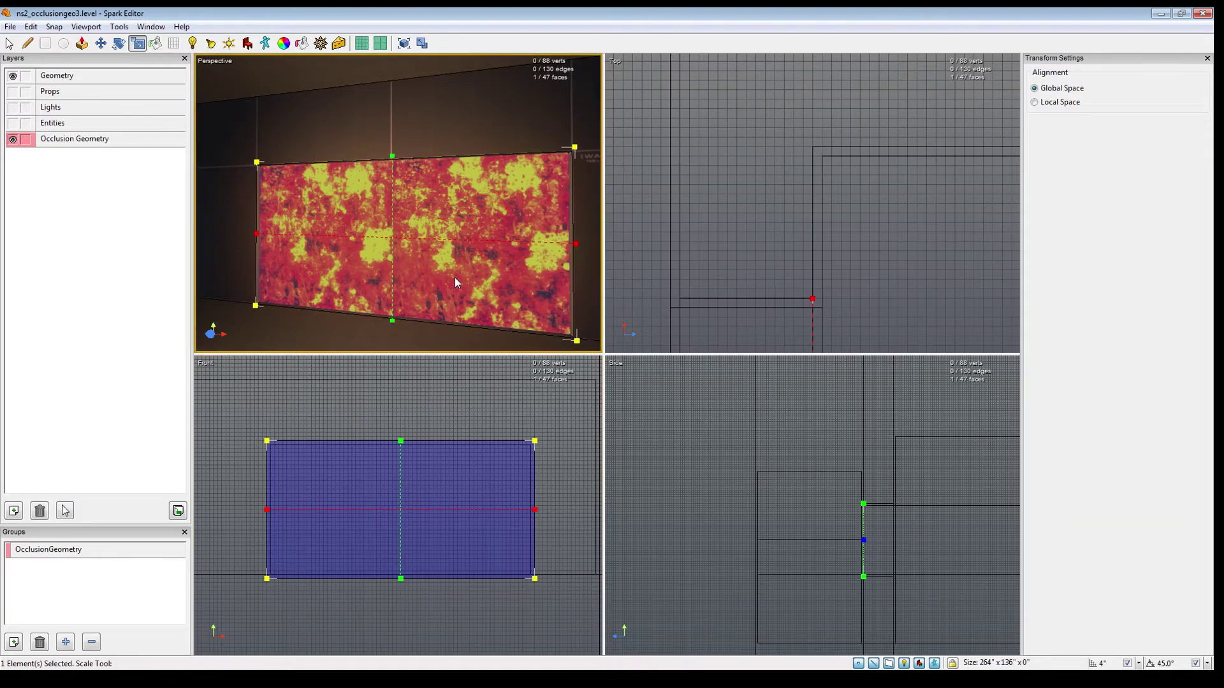
key(Delete)
Step: Hide the Geometry layer and inspect the occlusion panels around the cut opening
middle_drag(455, 278, 276, 181)
click(12, 75)
middle_drag(395, 192, 434, 208)
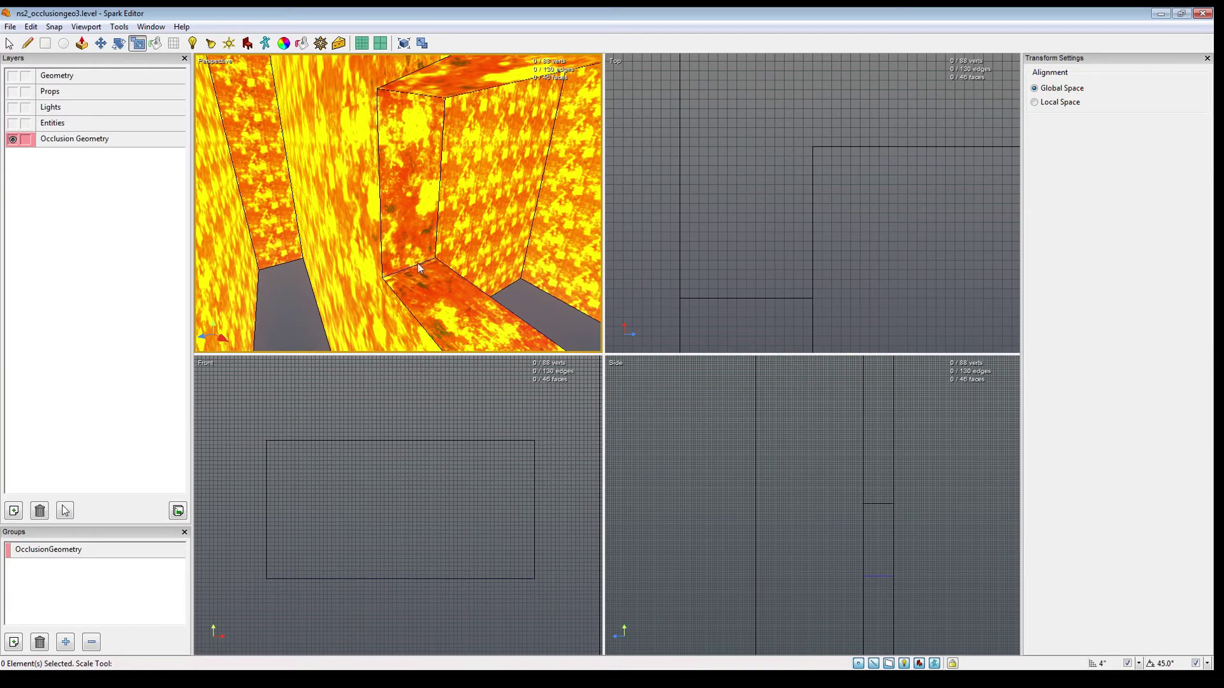
middle_drag(440, 242, 554, 205)
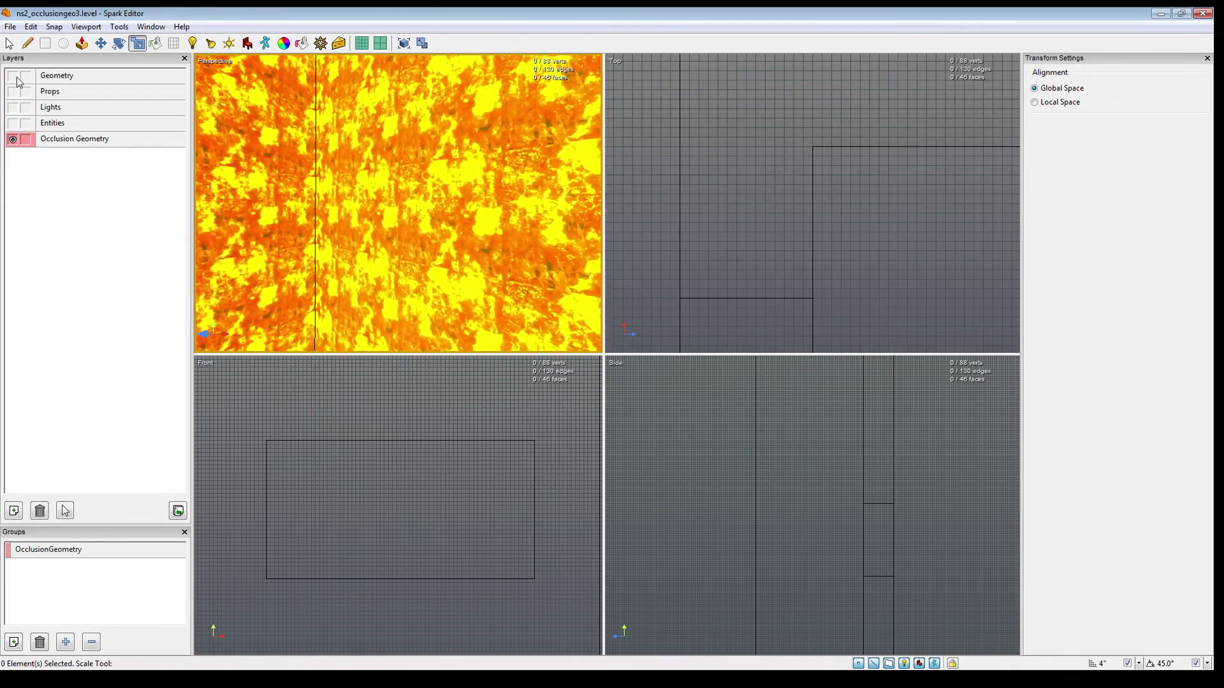
Step: Show the Geometry layer, draw a rectangle about 184" x 76" on the panel across the lower opening and scale it to cover the opening
click(13, 76)
click(45, 43)
middle_drag(374, 248, 403, 209)
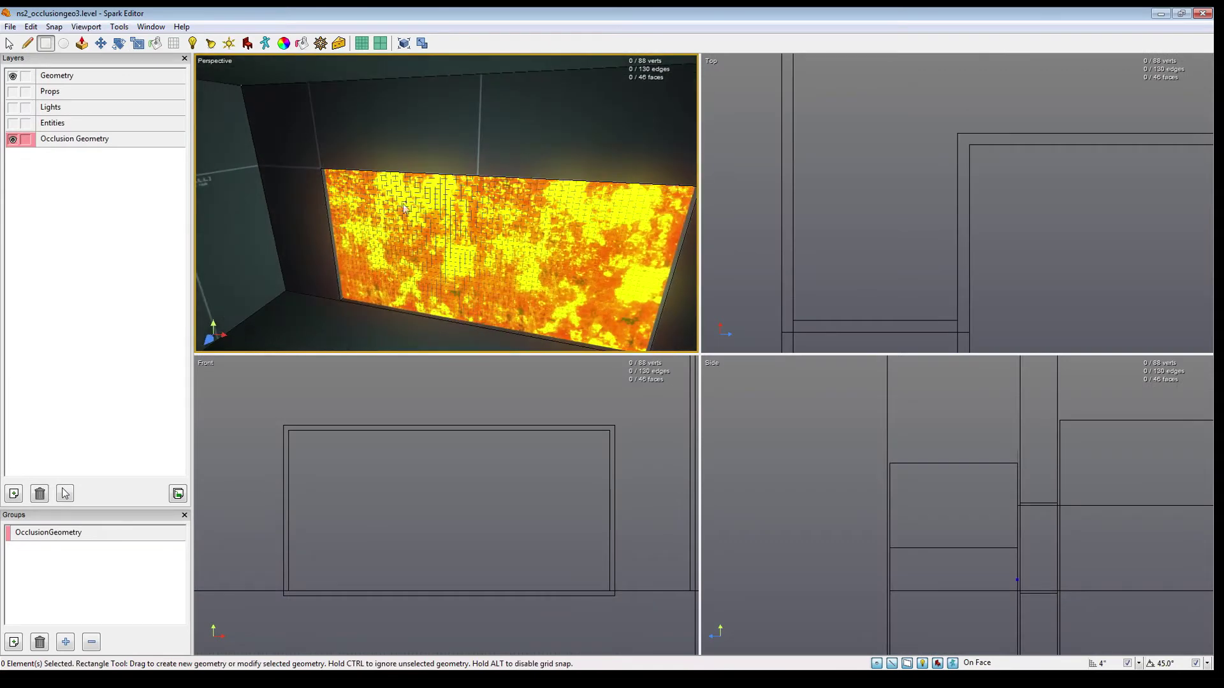
drag(619, 312, 619, 312)
key(f)
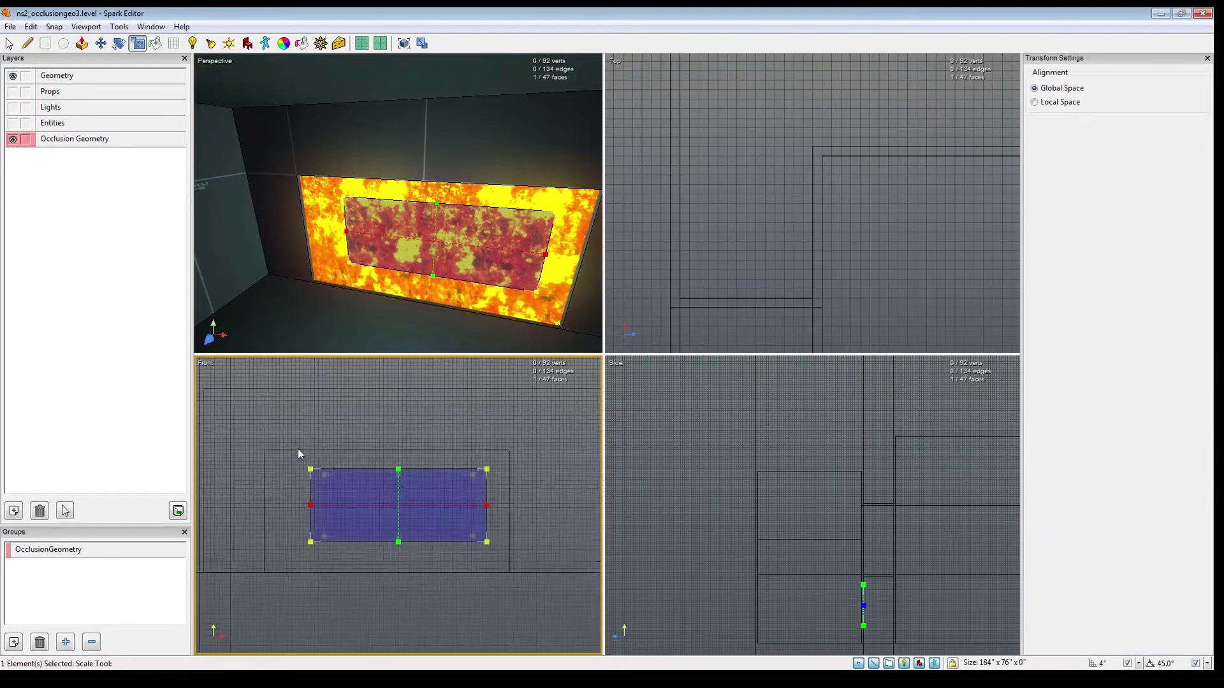
drag(303, 470, 279, 454)
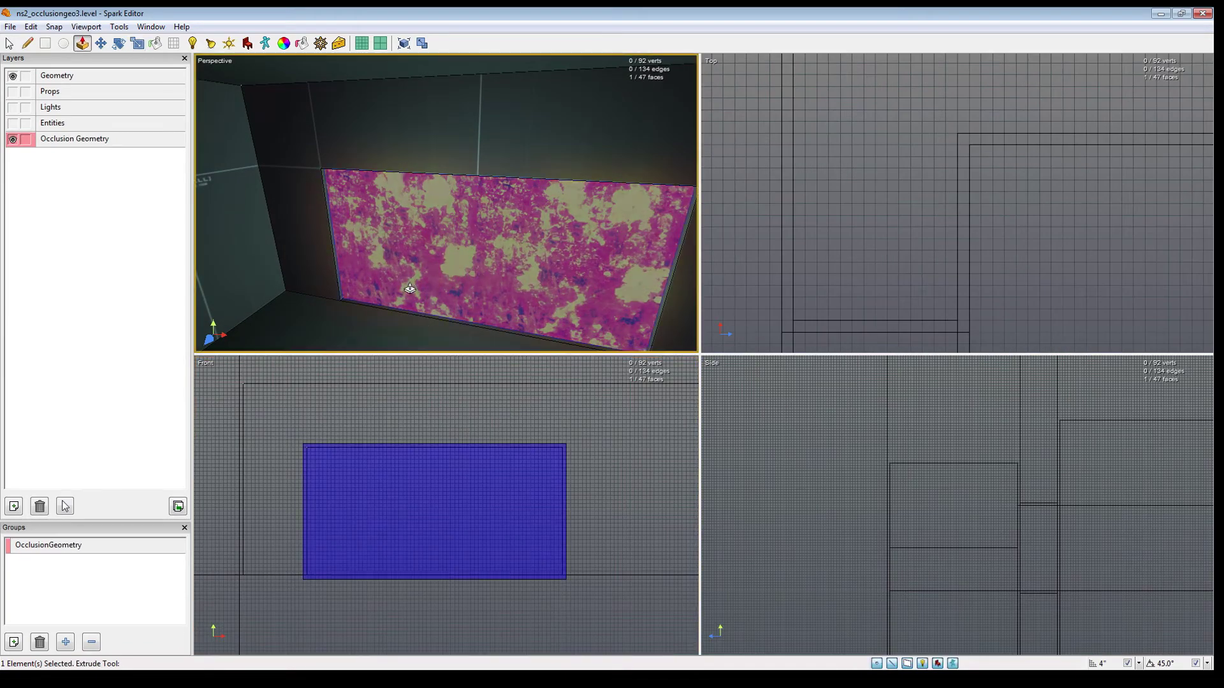
Step: Extrude the lower opening's rectangle through the wall passage to Z -764" and delete its end face
key(w)
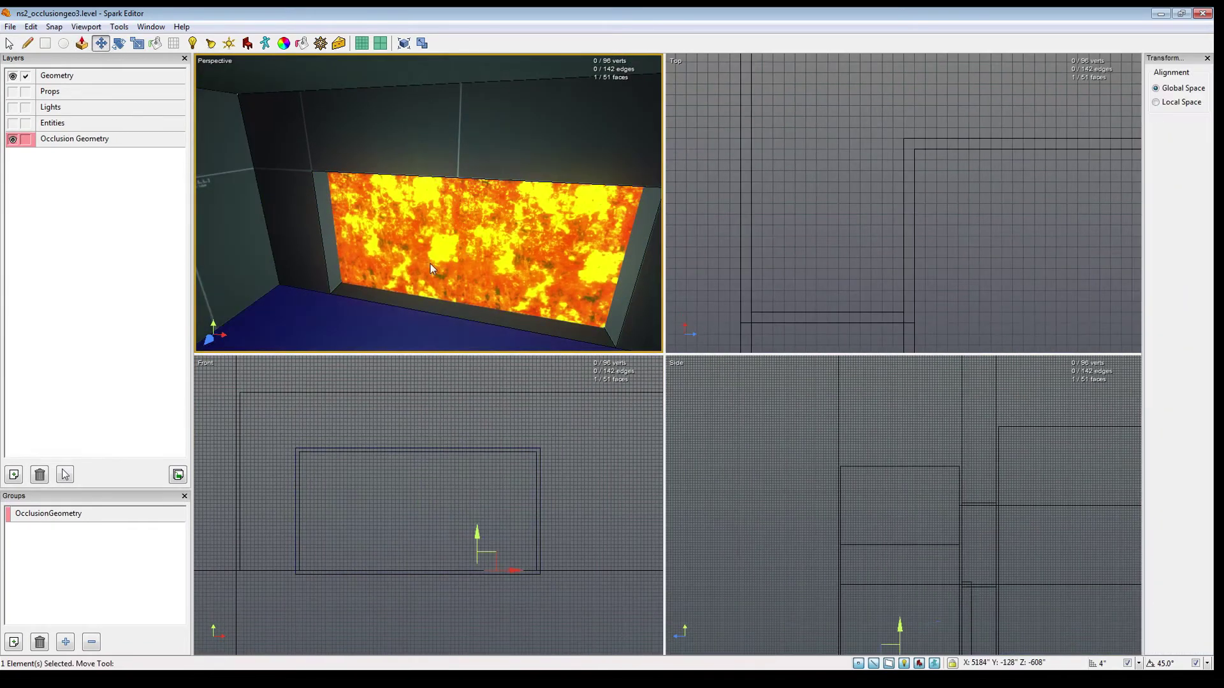
key(f)
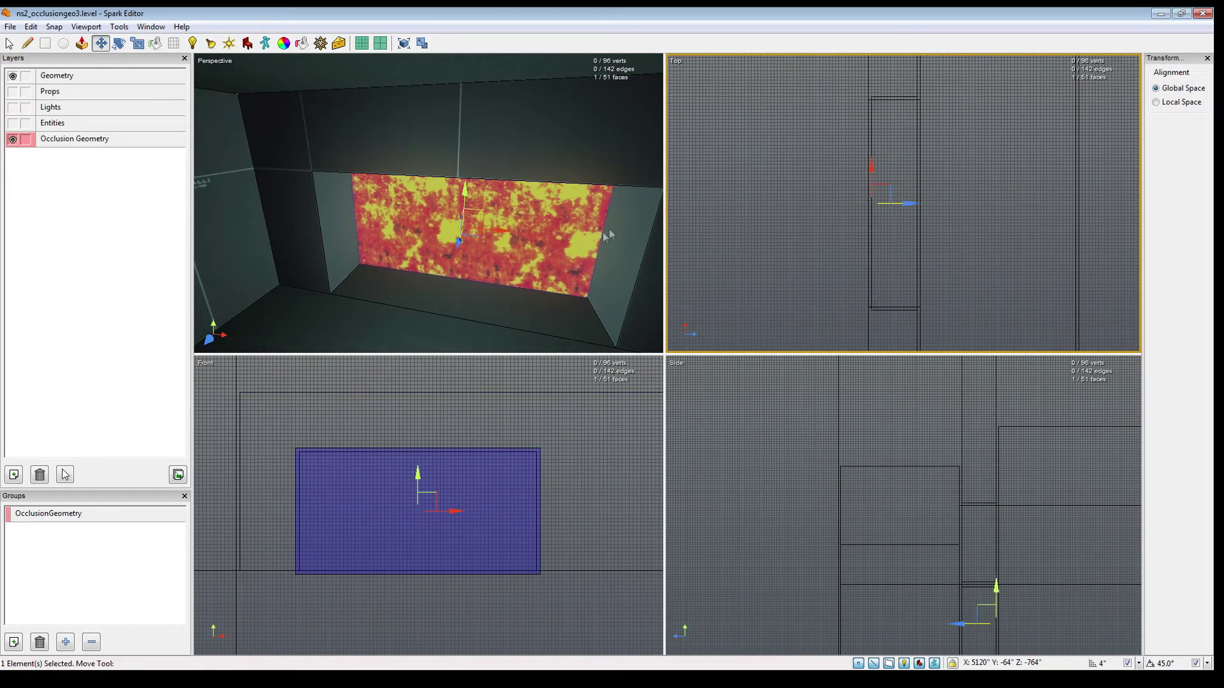
key(Delete)
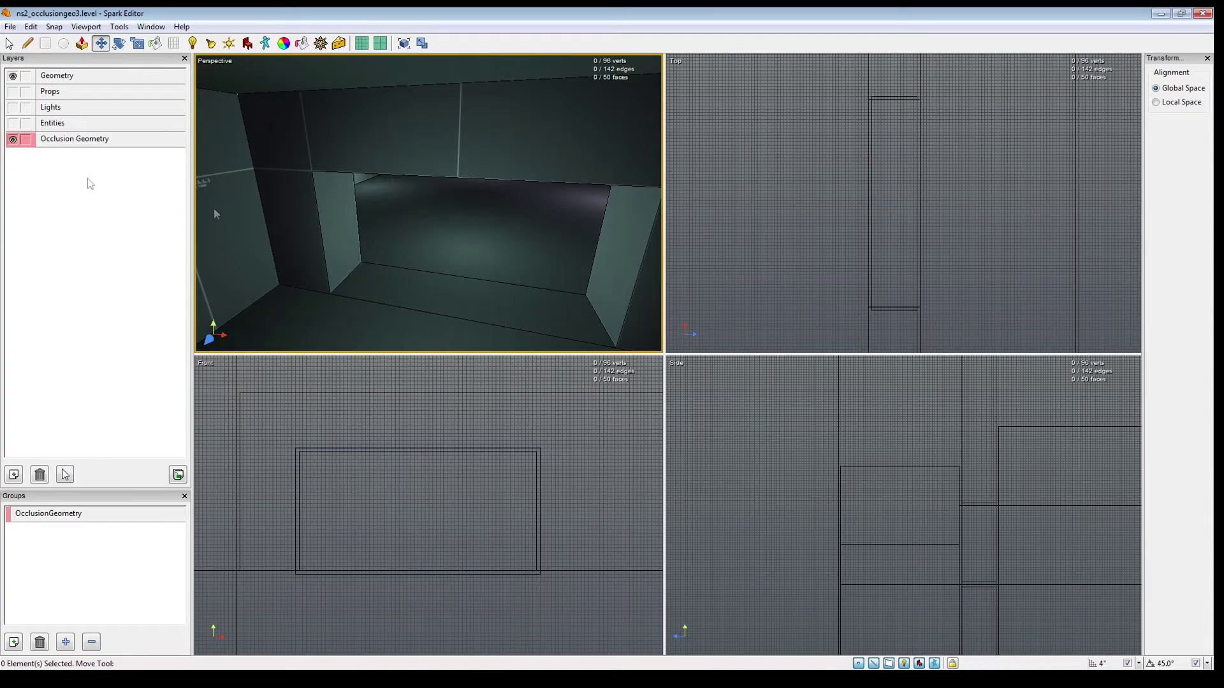
Step: Duplicate the large room's connected occlusion panels and move the copy to X 5120" around the neighbouring second large room
click(13, 76)
right_drag(385, 194, 411, 185)
click(411, 185)
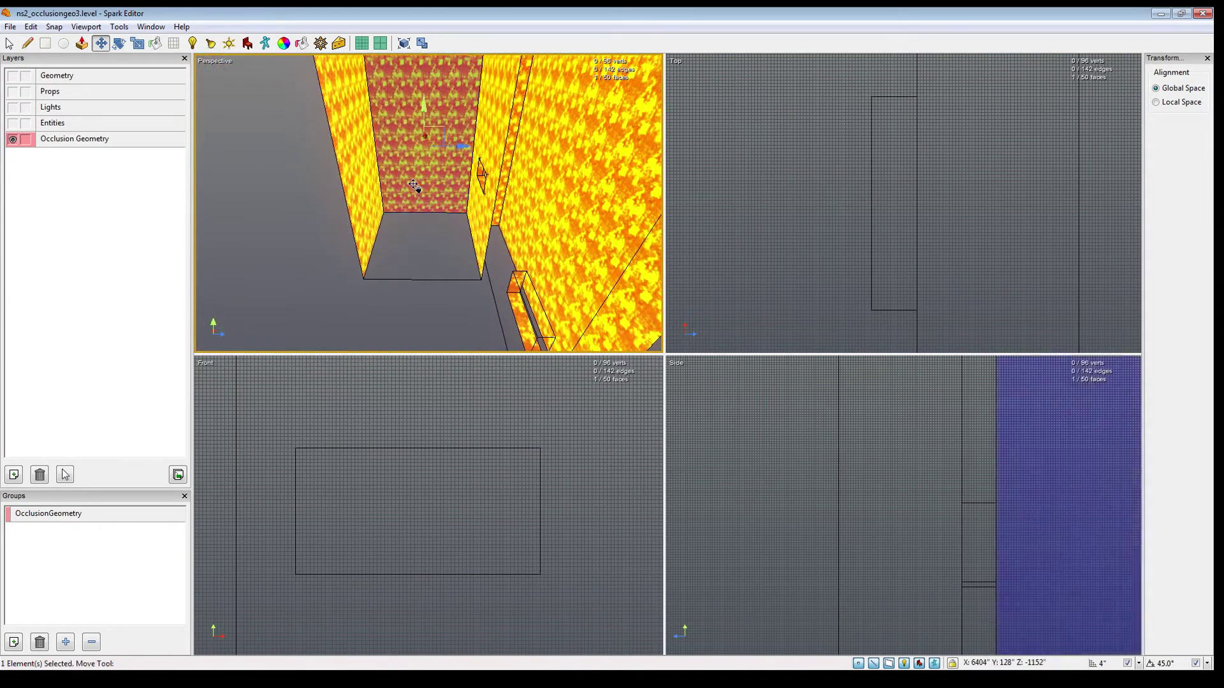
click(12, 75)
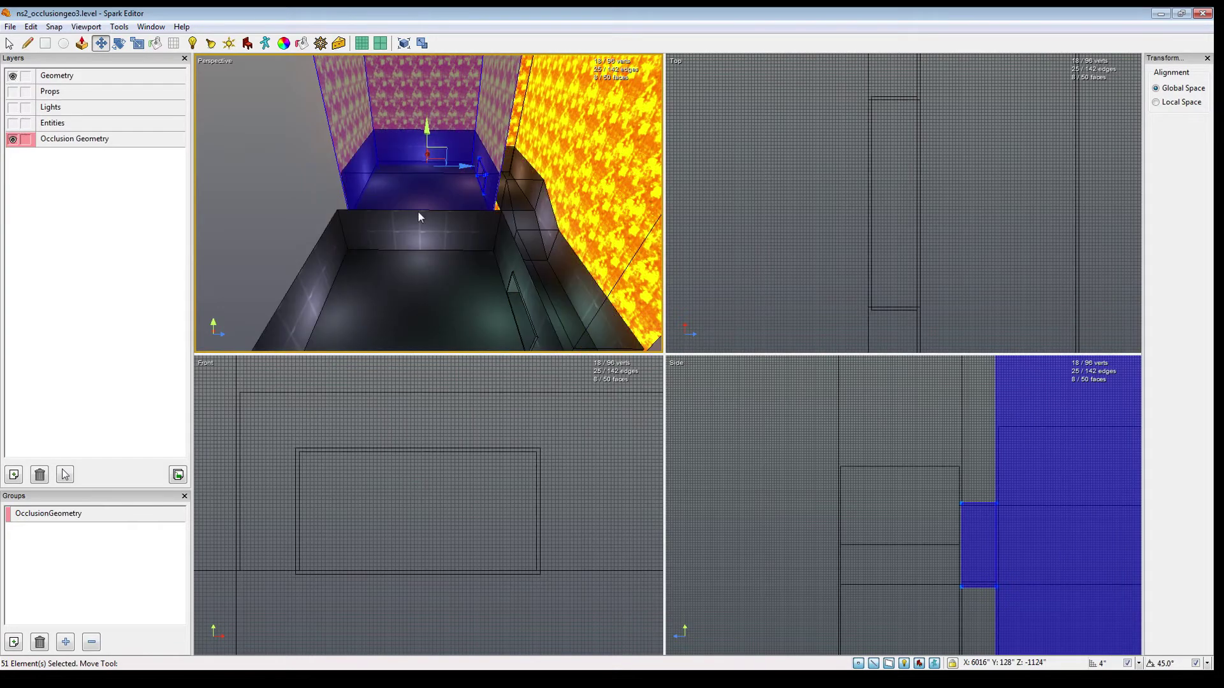
key(f)
key(f)
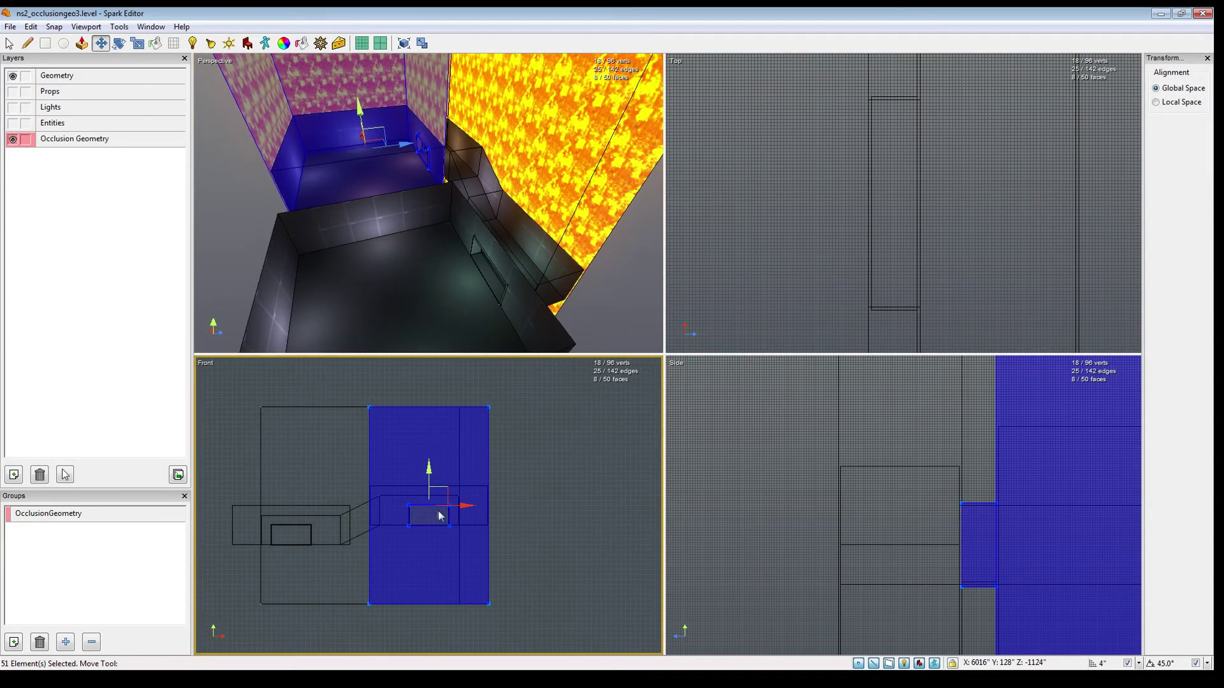
drag(361, 505, 305, 505)
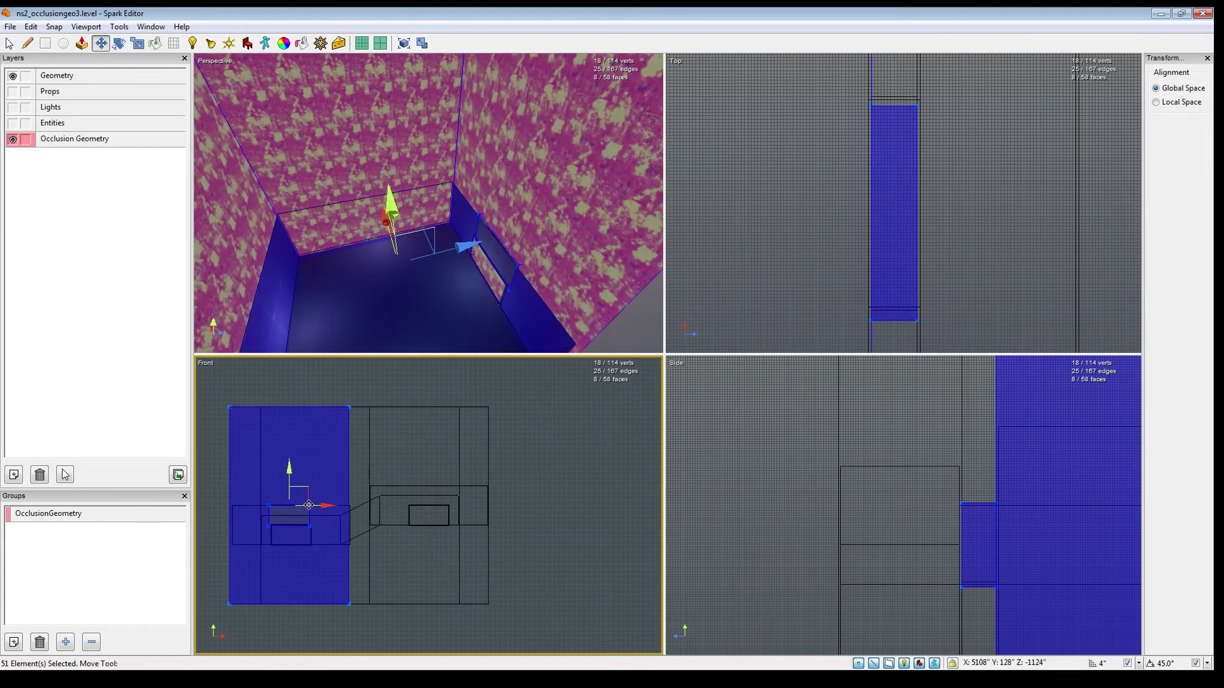
key(f)
Step: Select the four frame faces of the copied enclosure's opening and lower them to Y -64" to line up with the lower opening
middle_drag(409, 253, 429, 204)
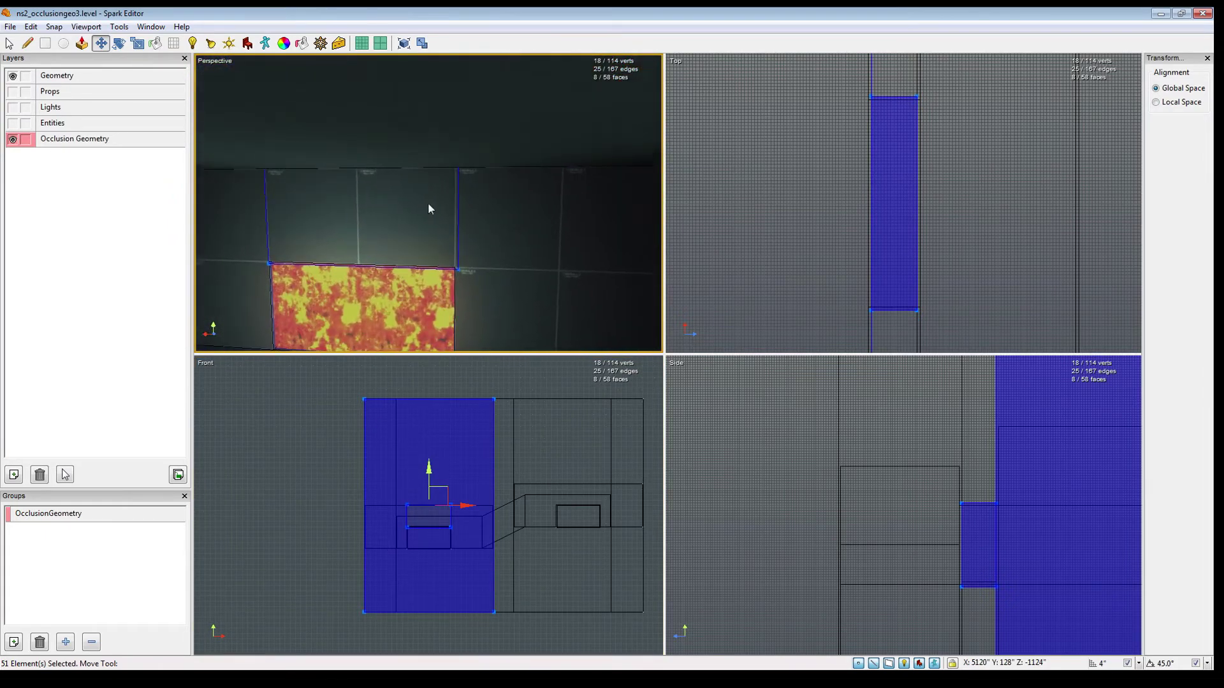
click(12, 76)
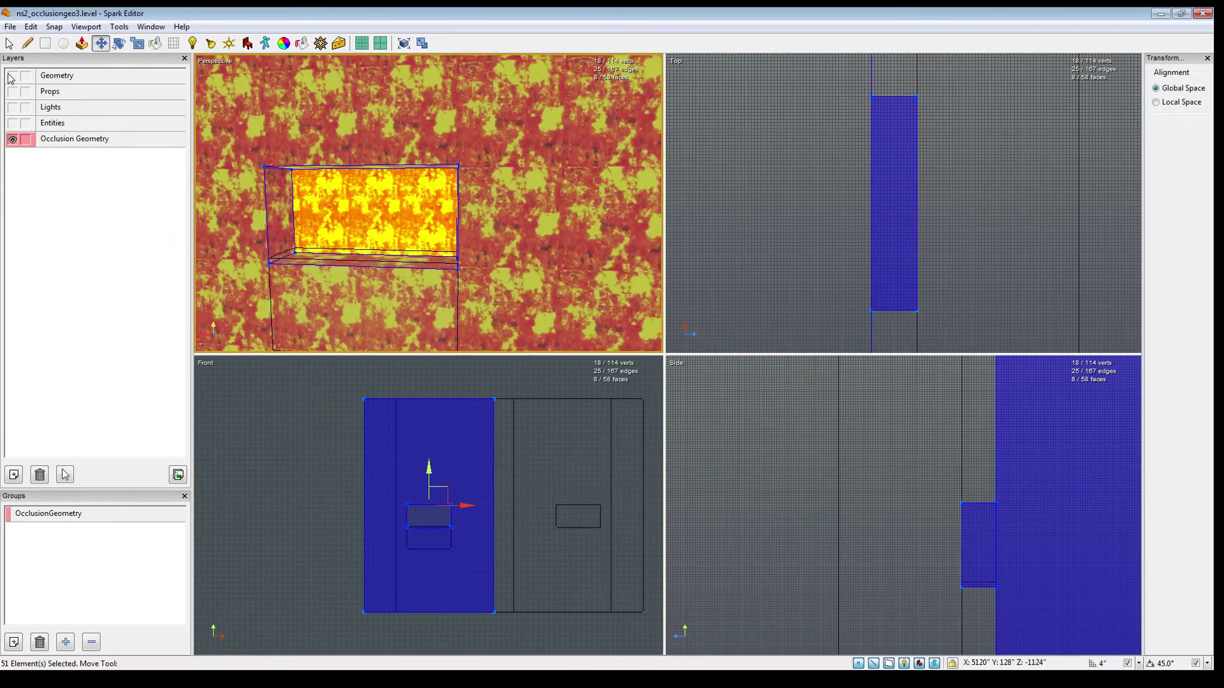
key(space)
click(250, 212)
middle_drag(250, 212, 408, 162)
ctrl+click(401, 238)
ctrl+click(487, 163)
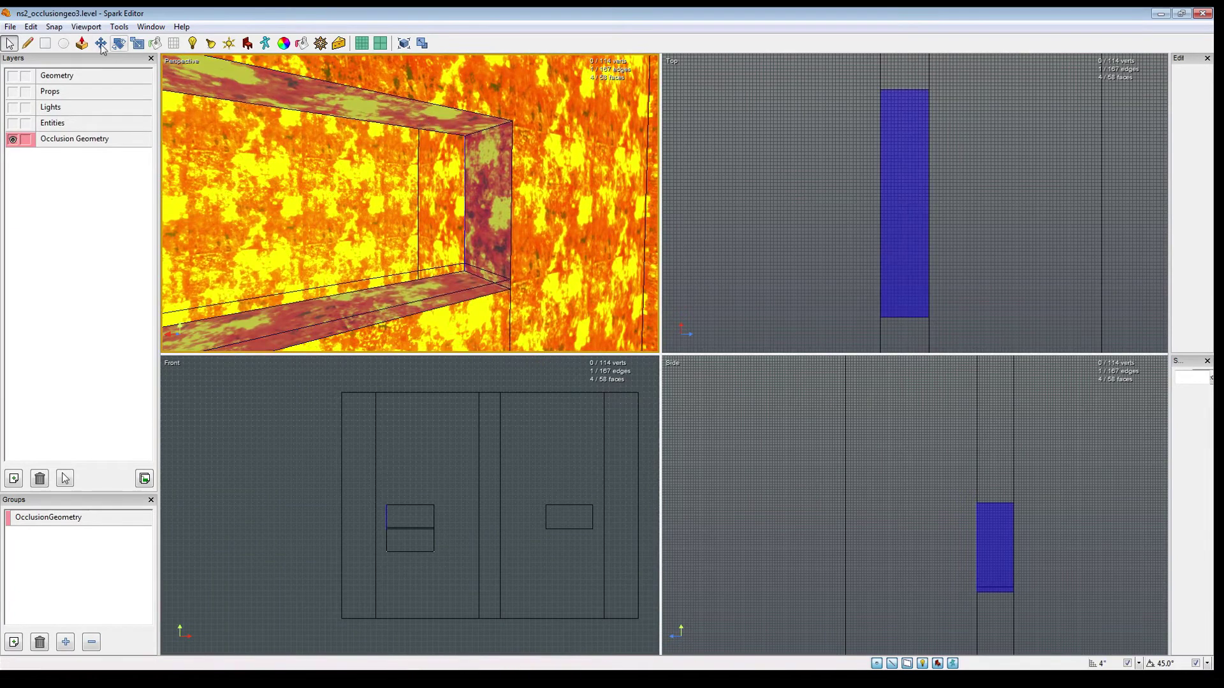
click(101, 43)
scroll(433, 504, up, 5)
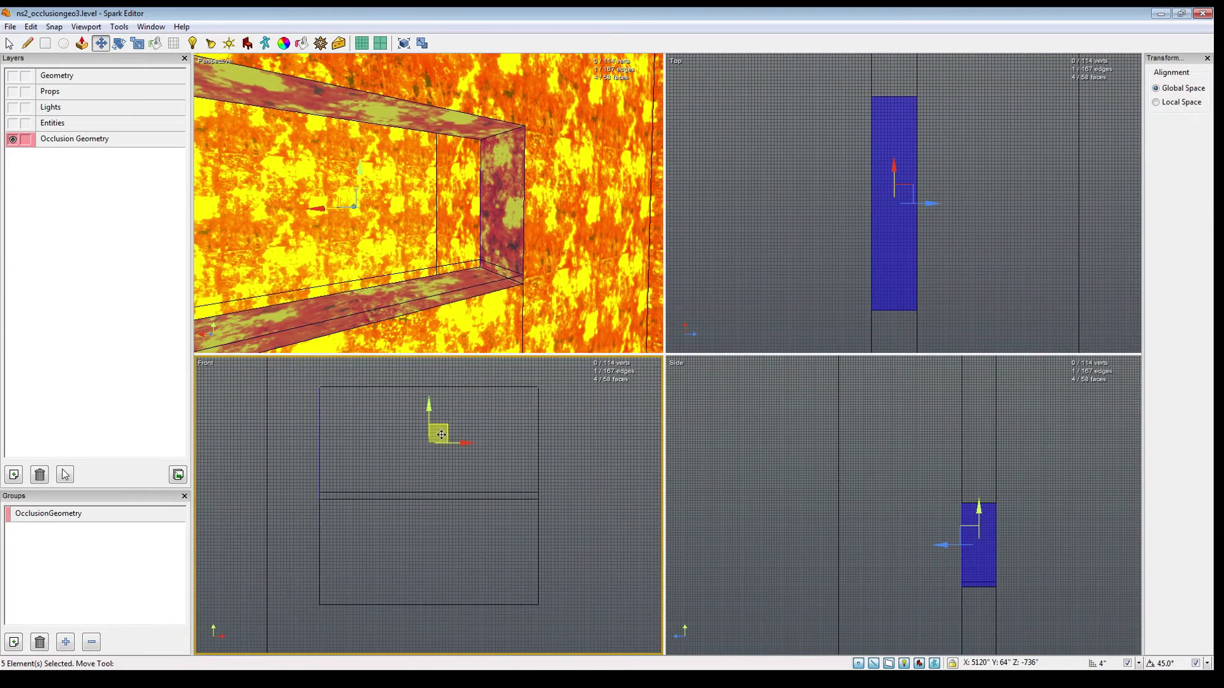
click(13, 76)
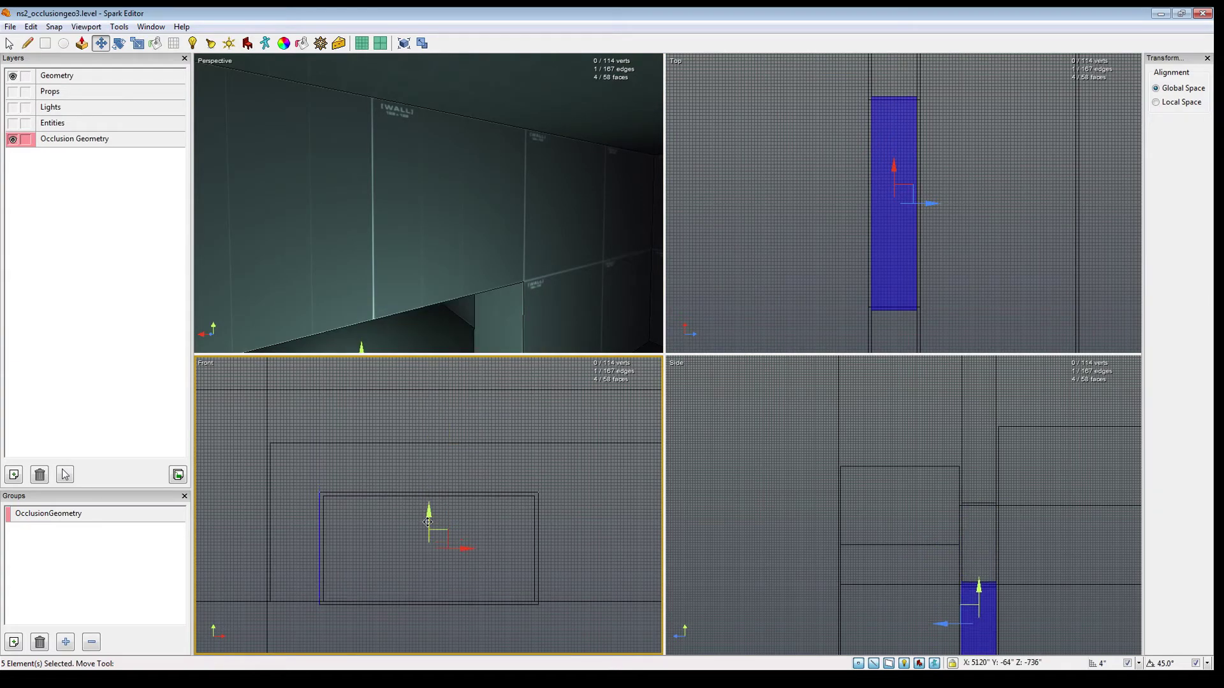
Step: Hide the Geometry layer and examine the lowered opening frame and the enclosures from outside
middle_drag(430, 314, 1, 109)
click(13, 76)
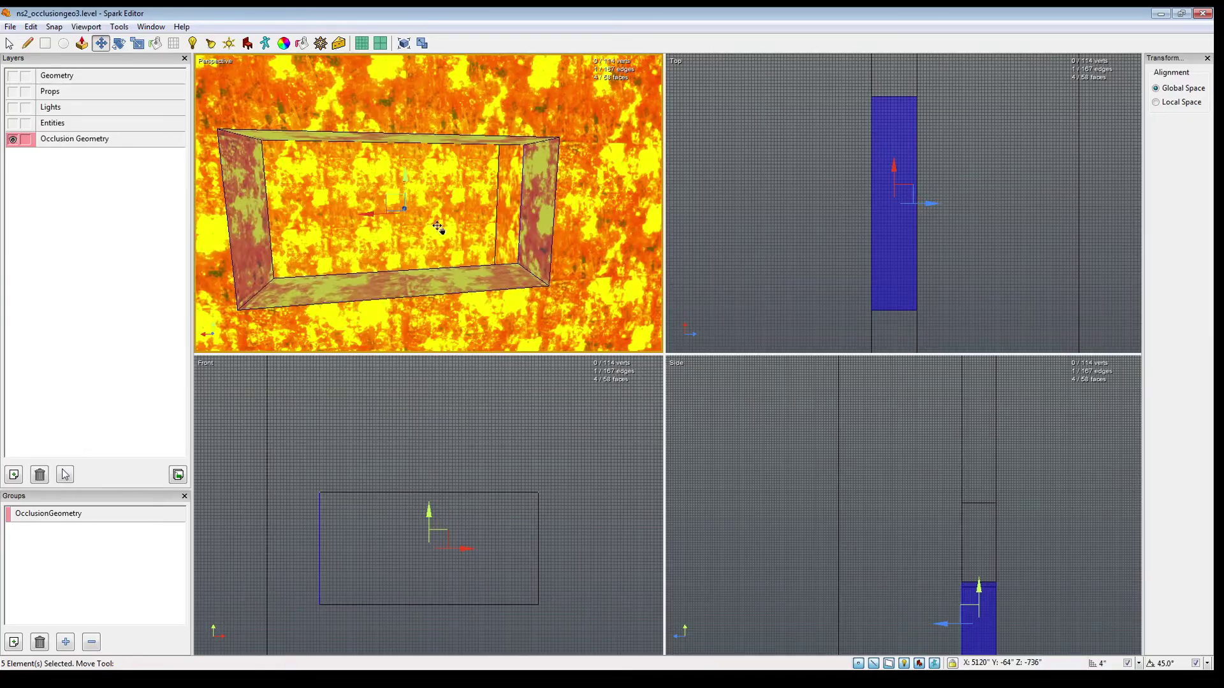
middle_drag(428, 203, 522, 185)
key(space)
middle_drag(316, 202, 510, 274)
middle_drag(410, 202, 421, 199)
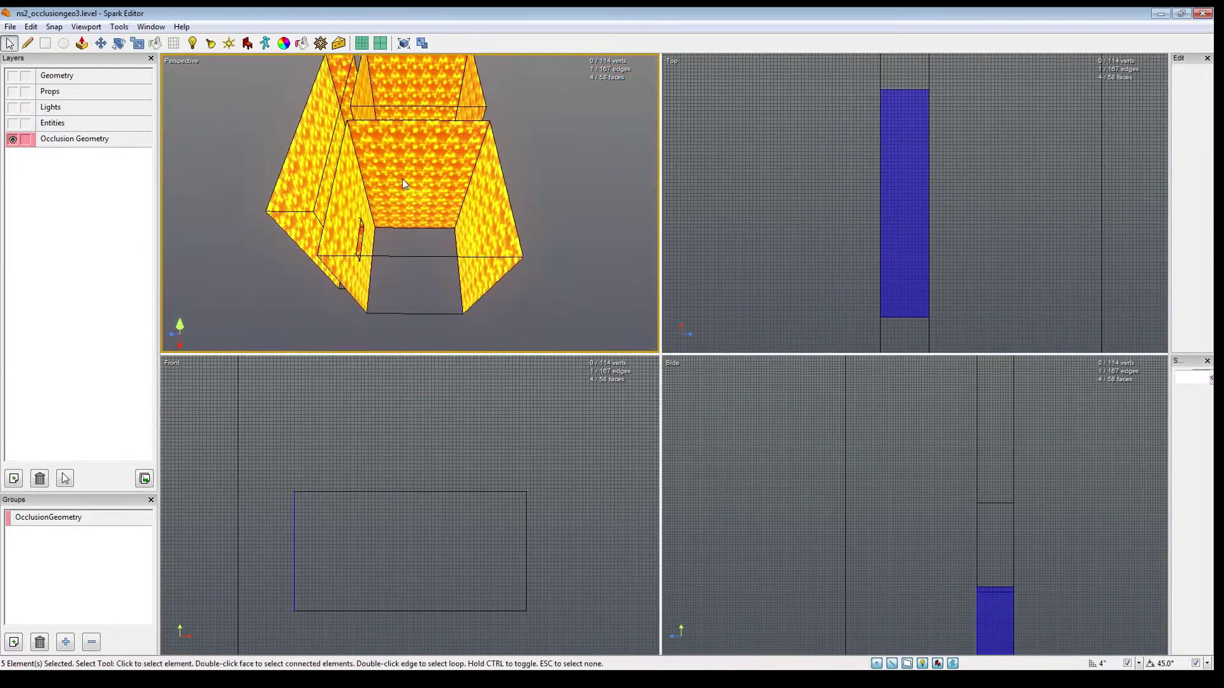
Step: Choose the OcclusionGeometry group, select all connected lava panels of the enclosures, and clear the element selection
double_click(400, 179)
ctrl+double_click(317, 159)
ctrl+double_click(398, 97)
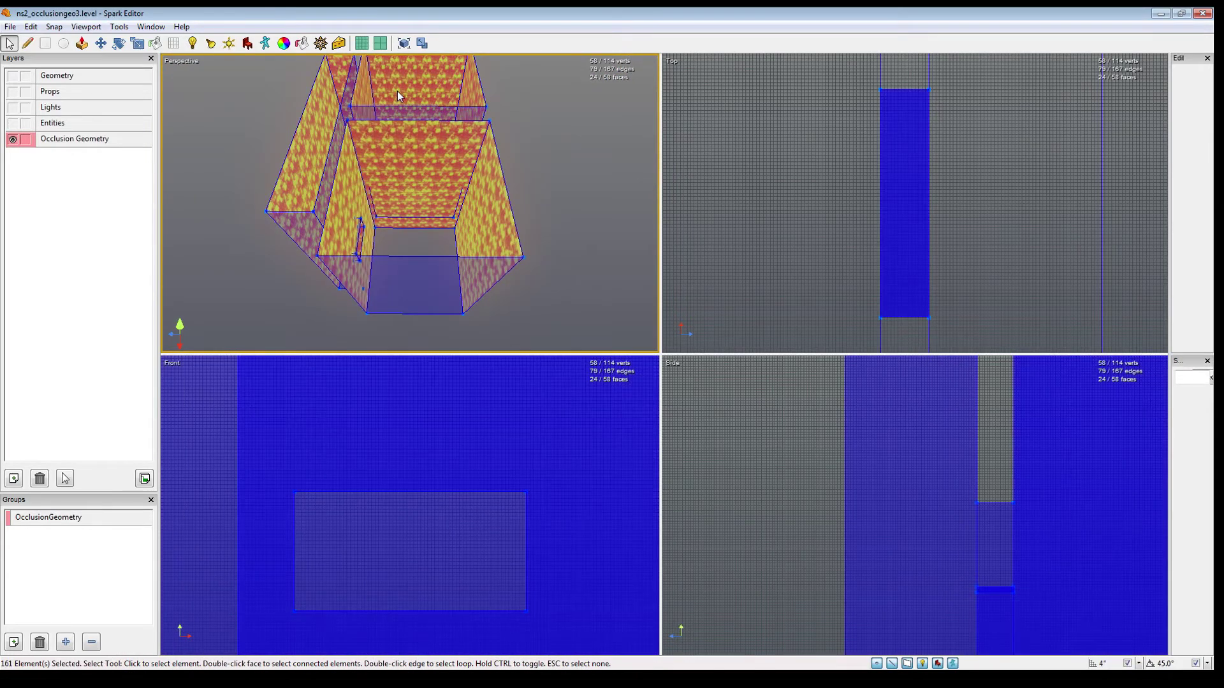
click(56, 521)
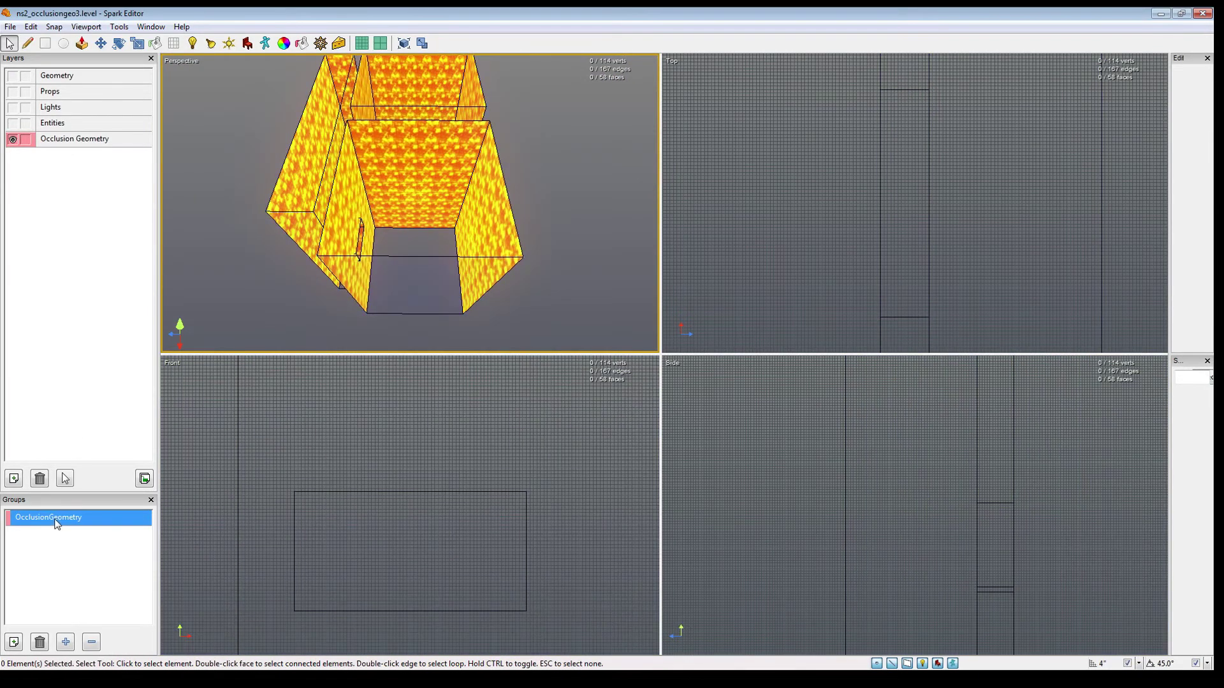
double_click(373, 151)
ctrl+double_click(399, 74)
ctrl+double_click(312, 132)
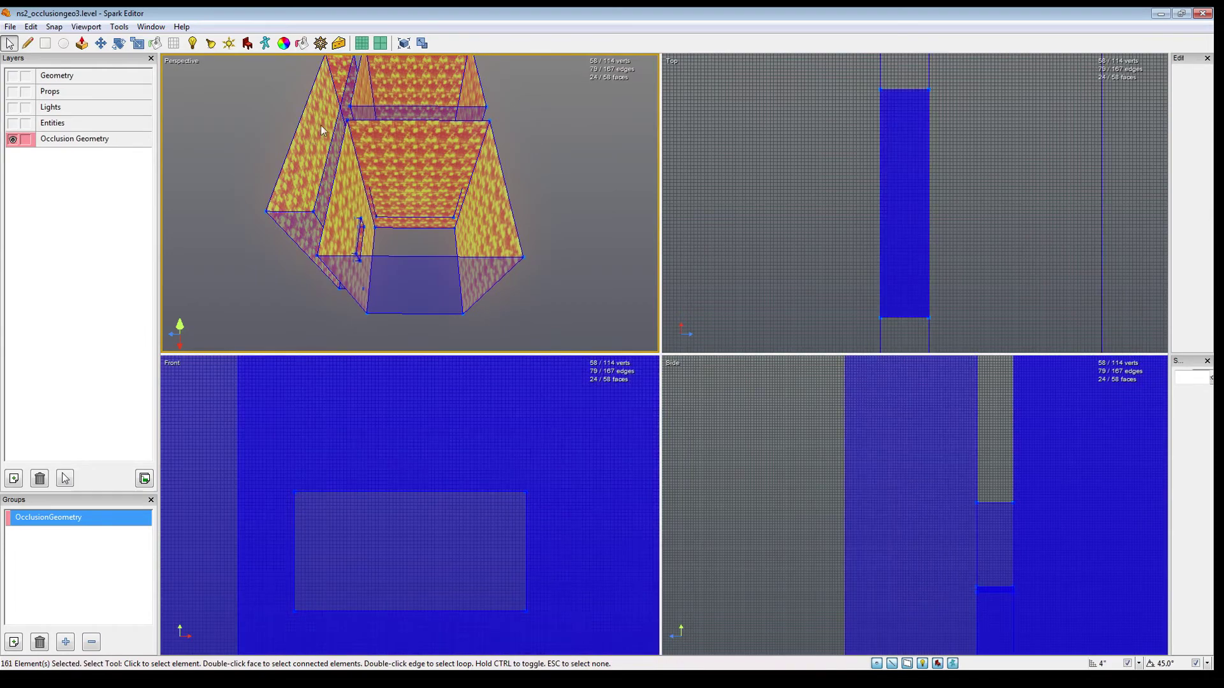
click(257, 315)
Step: Show the Geometry layer again and move through the rooms in the editor and the running game to check the openings
scroll(395, 210, up, 6)
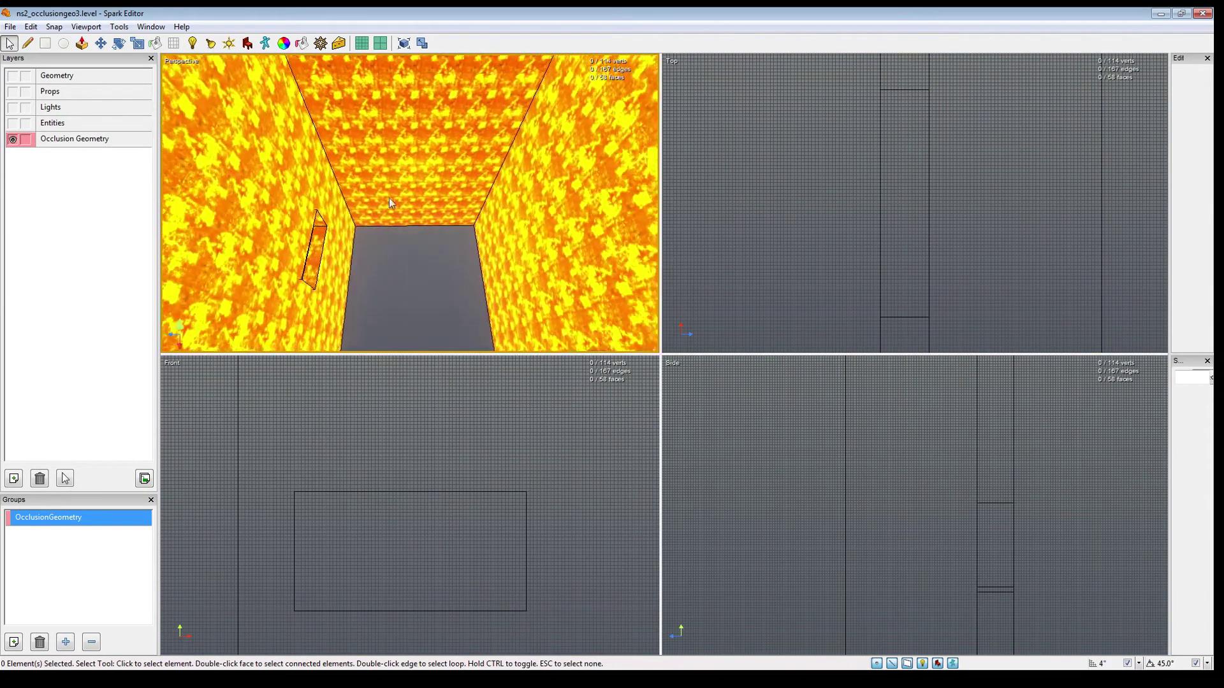
key(w)
right_drag(374, 197, 491, 179)
key(w)
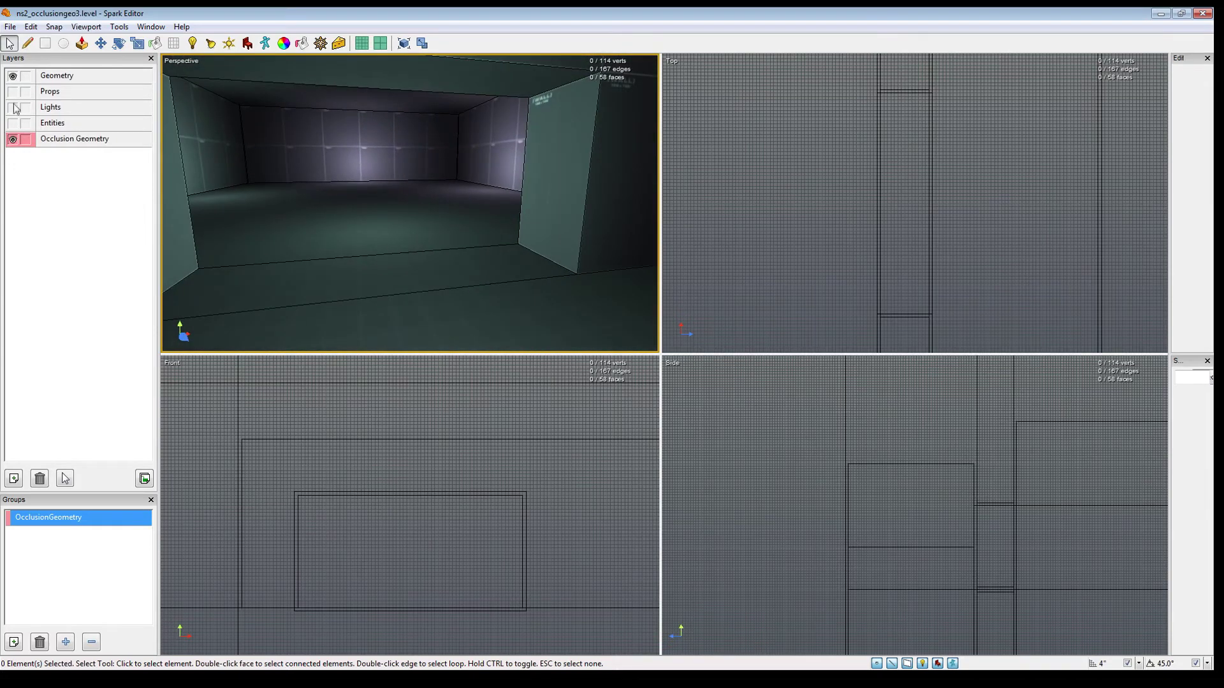
key(w)
mouse_move(491, 179)
right_down()
mouse_move(580, 181)
mouse_move(510, 179)
right_up()
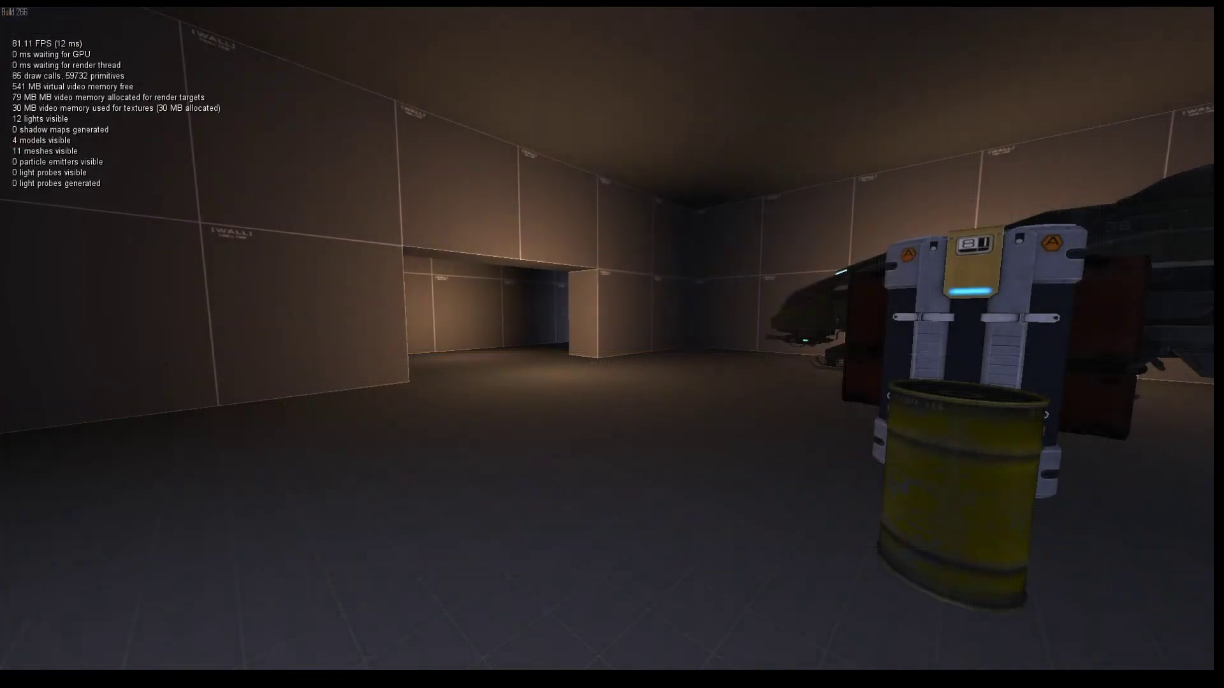
key(s)
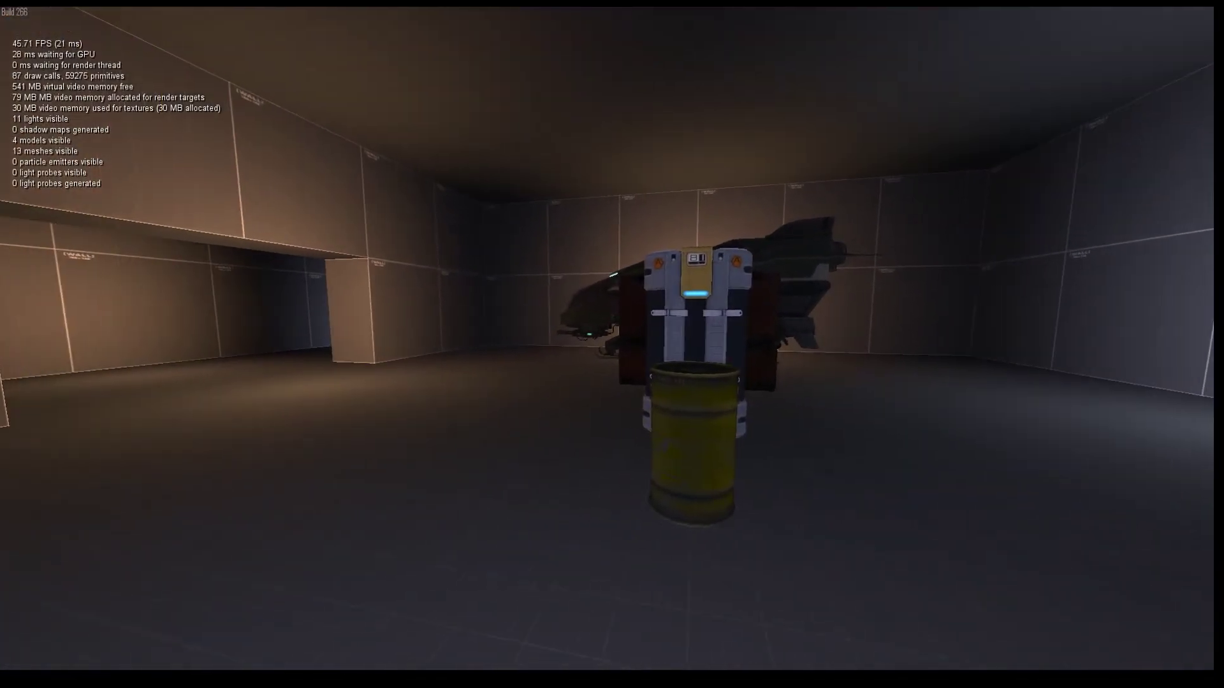
Step: Walk in-game from the spacecraft room down the ramp to the forklift room, checking the openings and the rendering statistics
key(a)
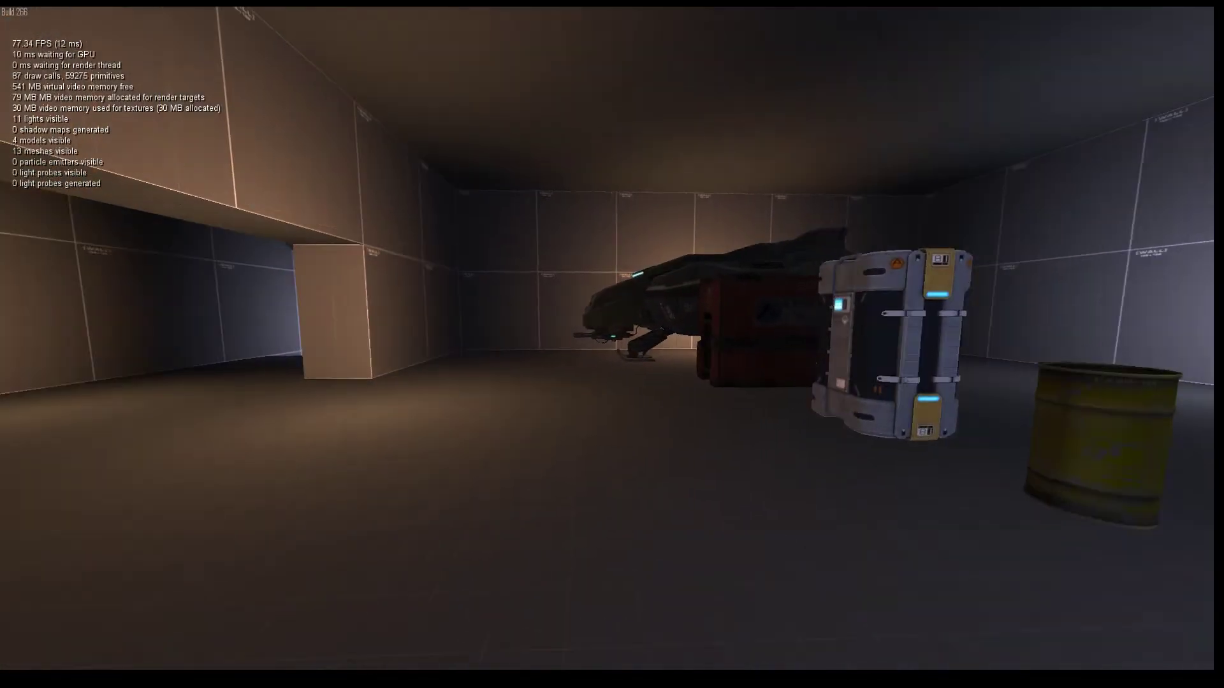
key(w)
key(w)
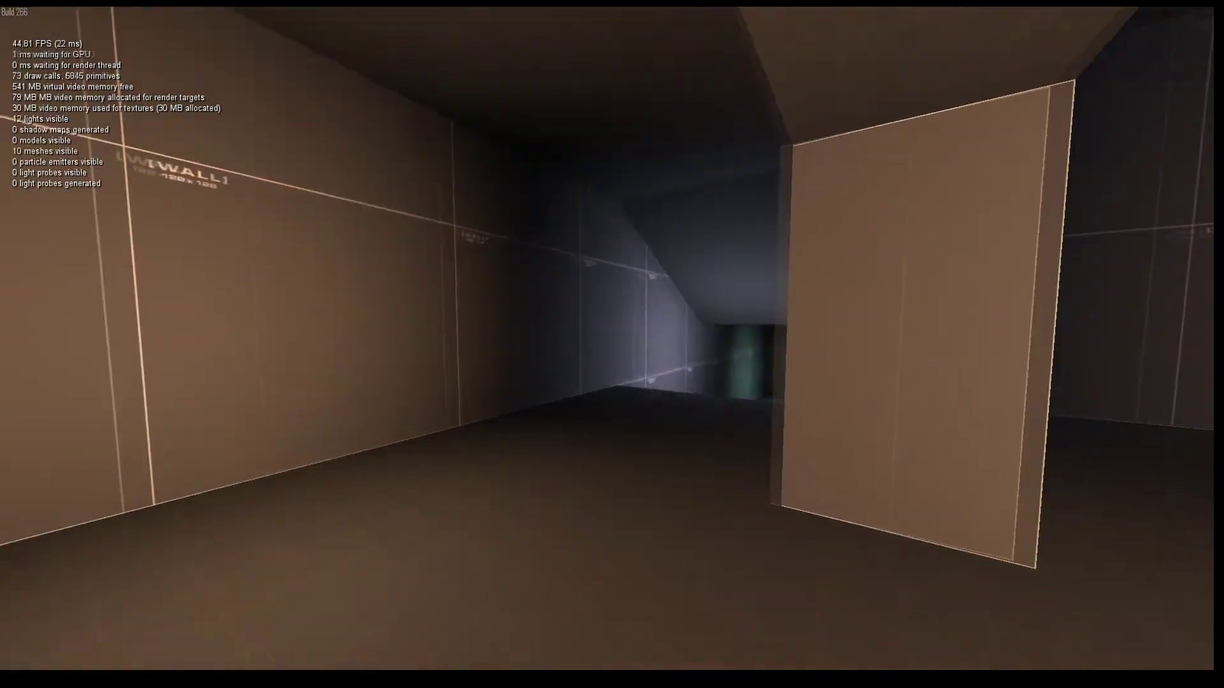
key(w)
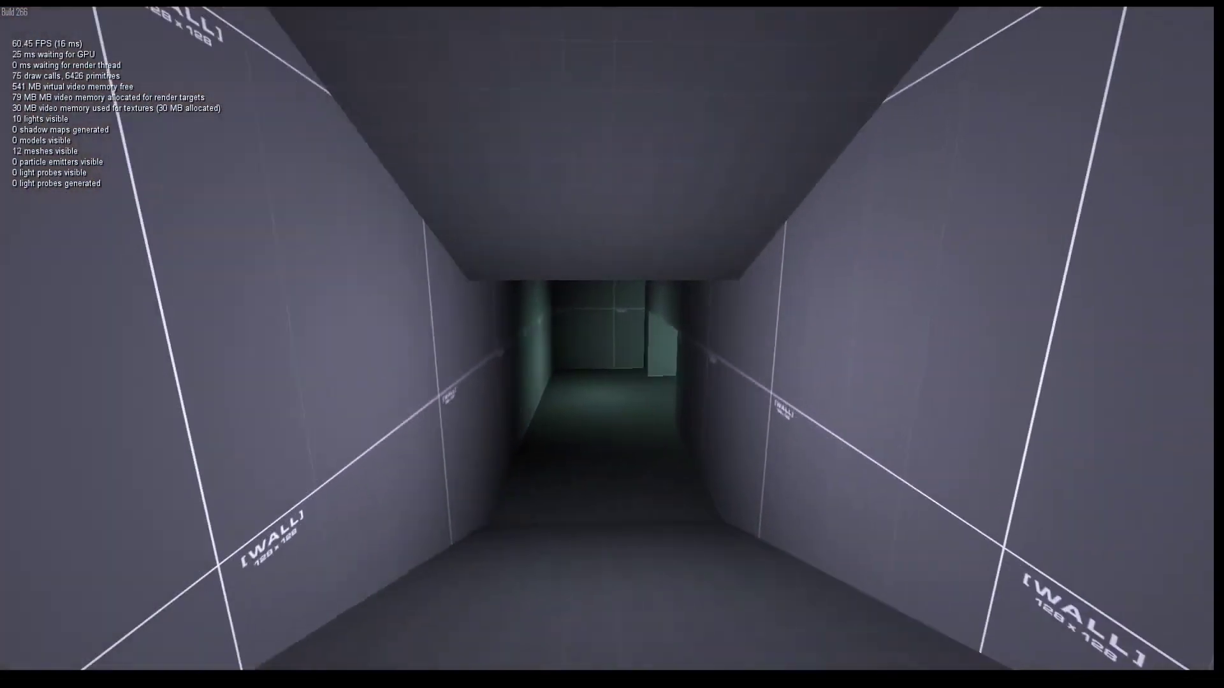
key(w)
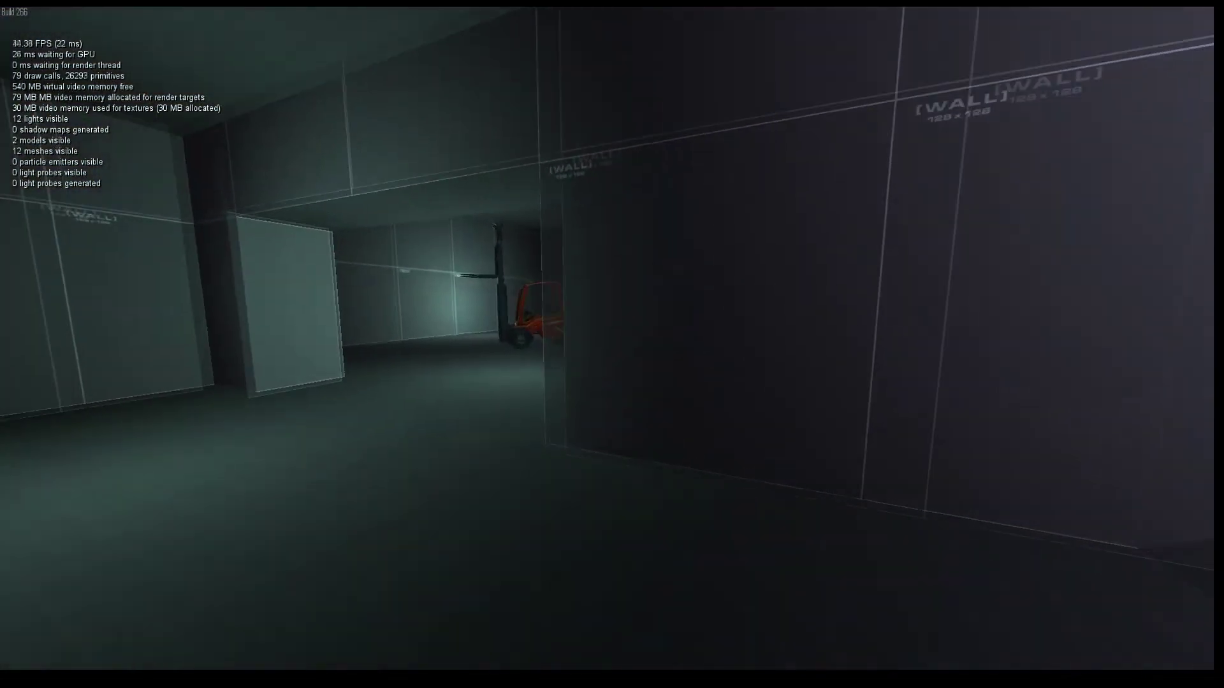
key(w)
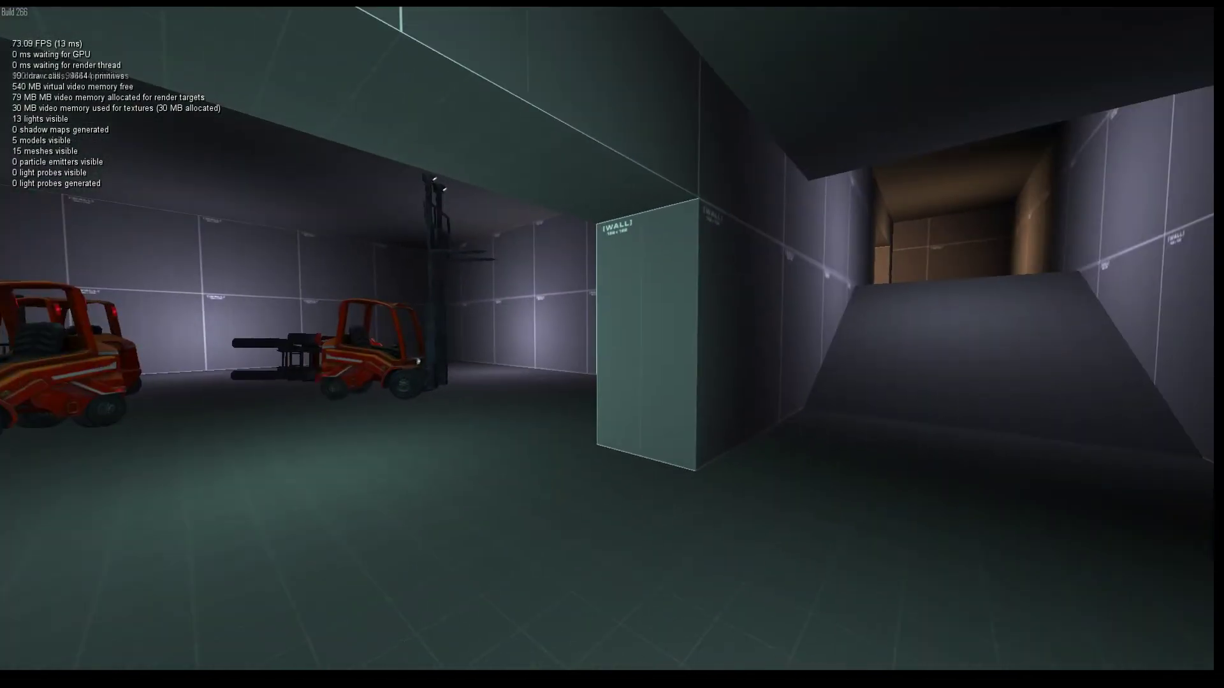
Step: Turn on wireframe rendering in the running game and examine which geometry is drawn around the forklifts
key(grave)
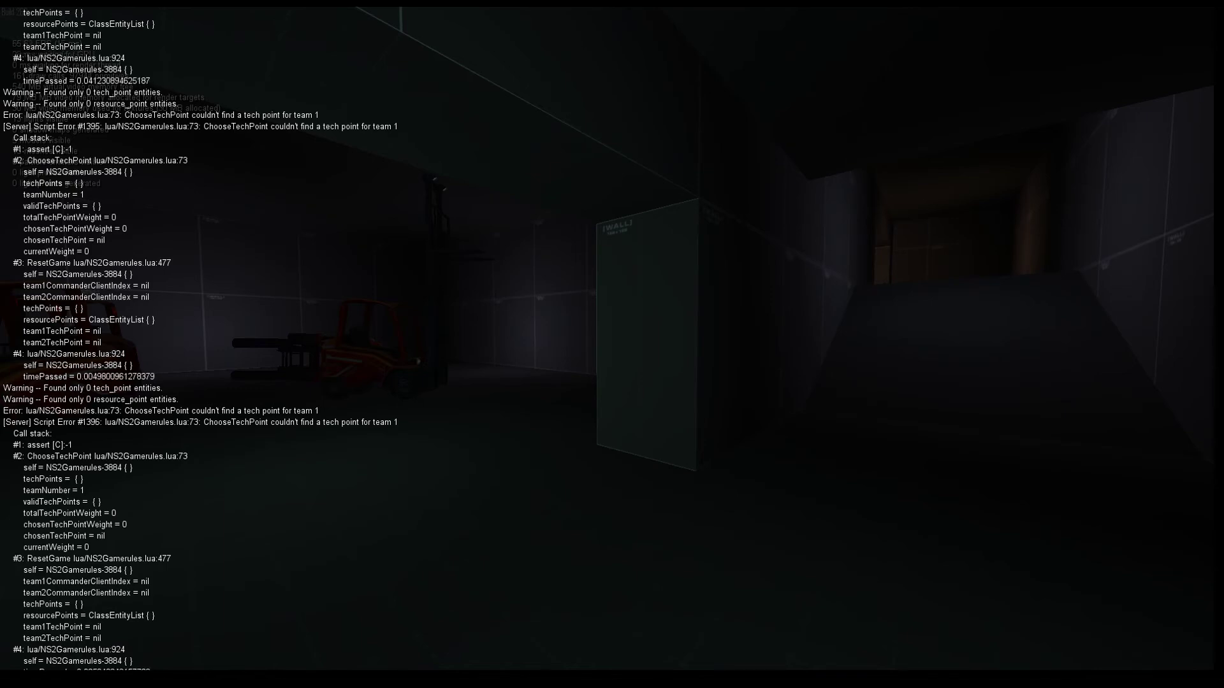
key(Return)
key(w)
key(w)
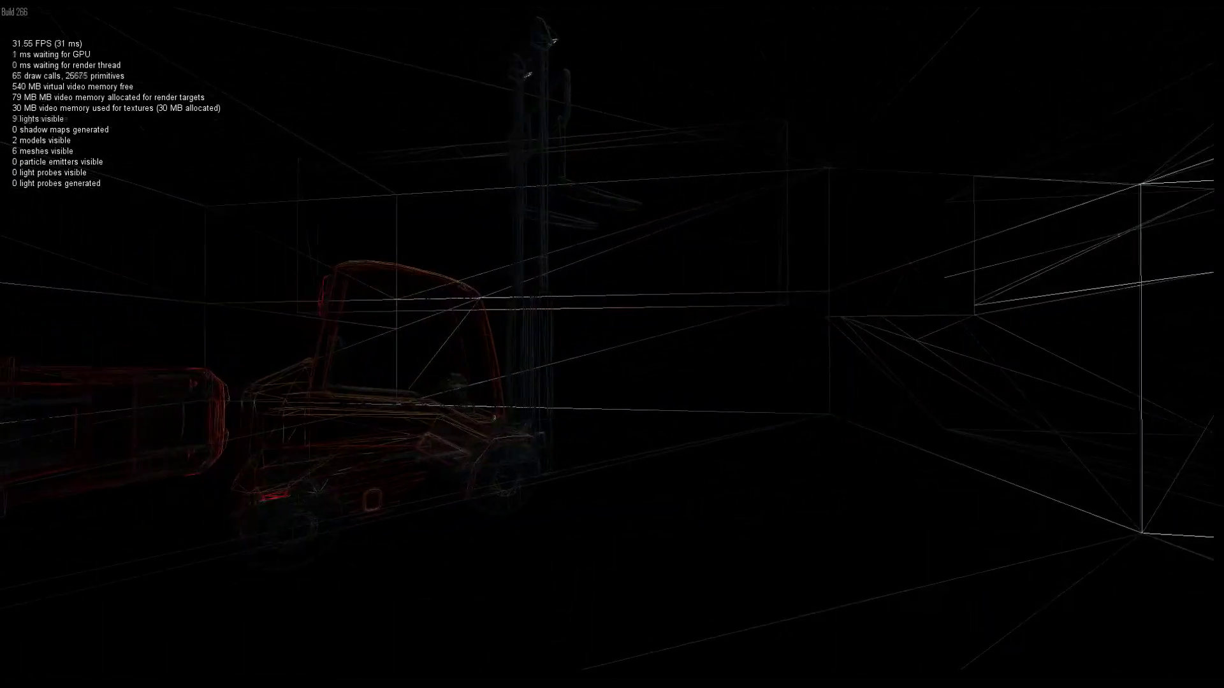
key(a)
key(a)
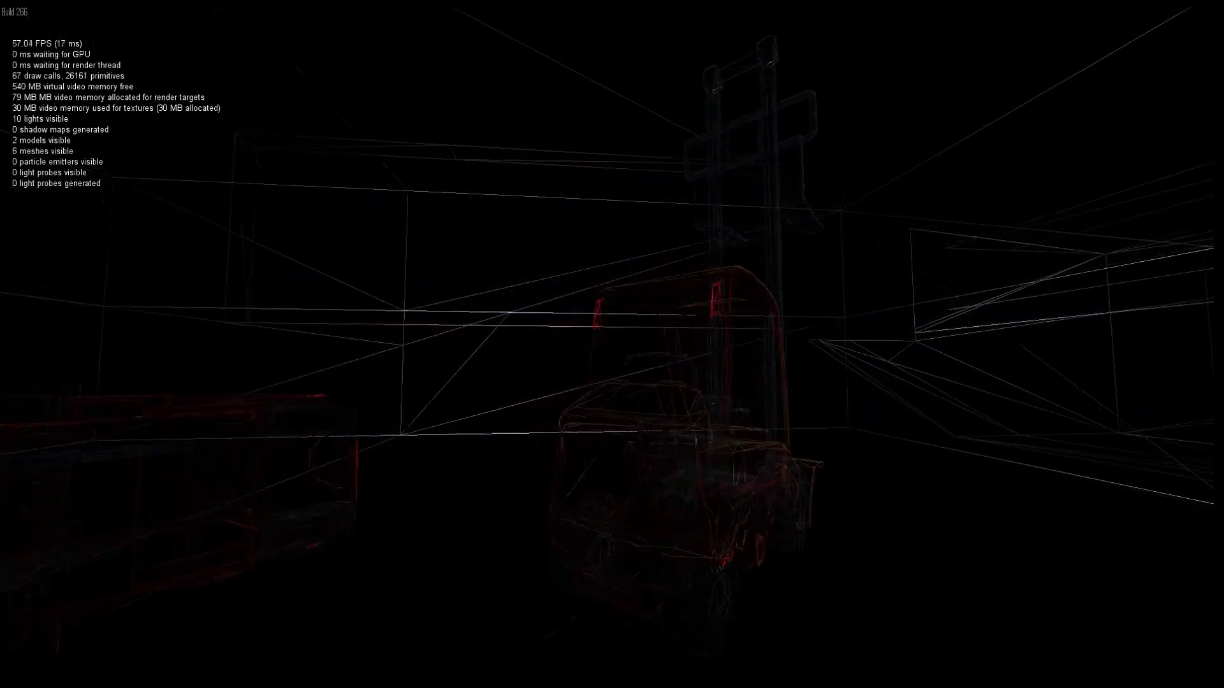
key(a)
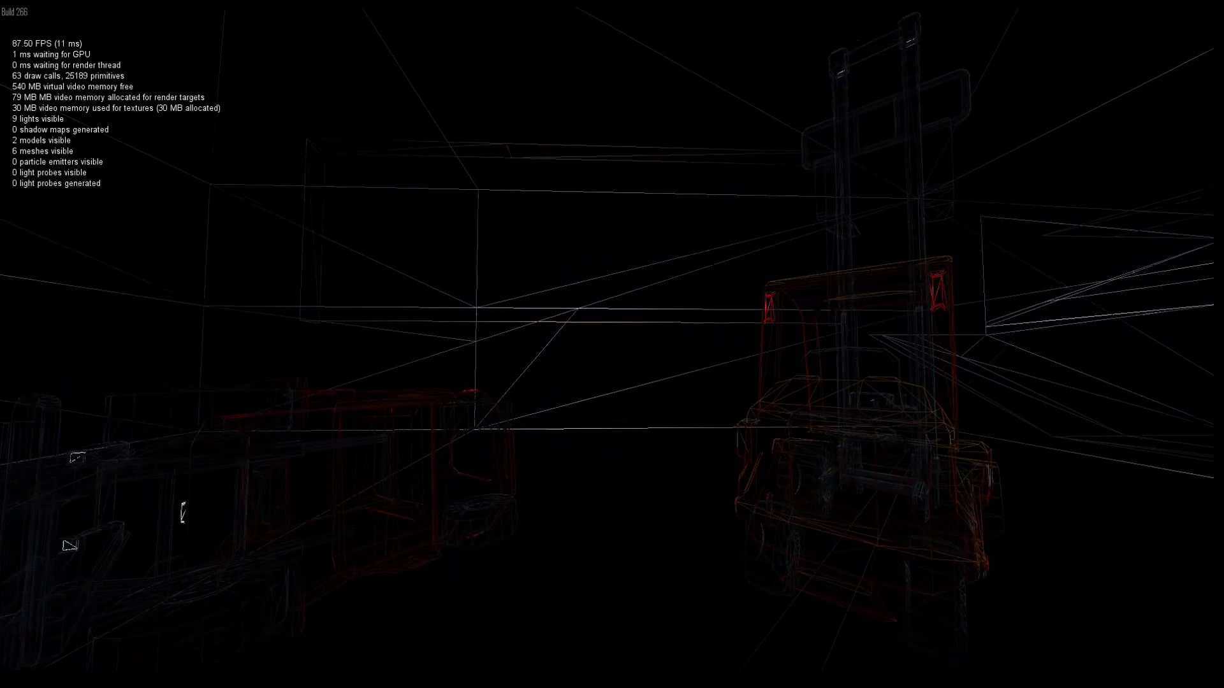
Step: Walk in wireframe from the forklift room up the ramp toward the spacecraft room, checking what is drawn through the openings
key(d)
key(w)
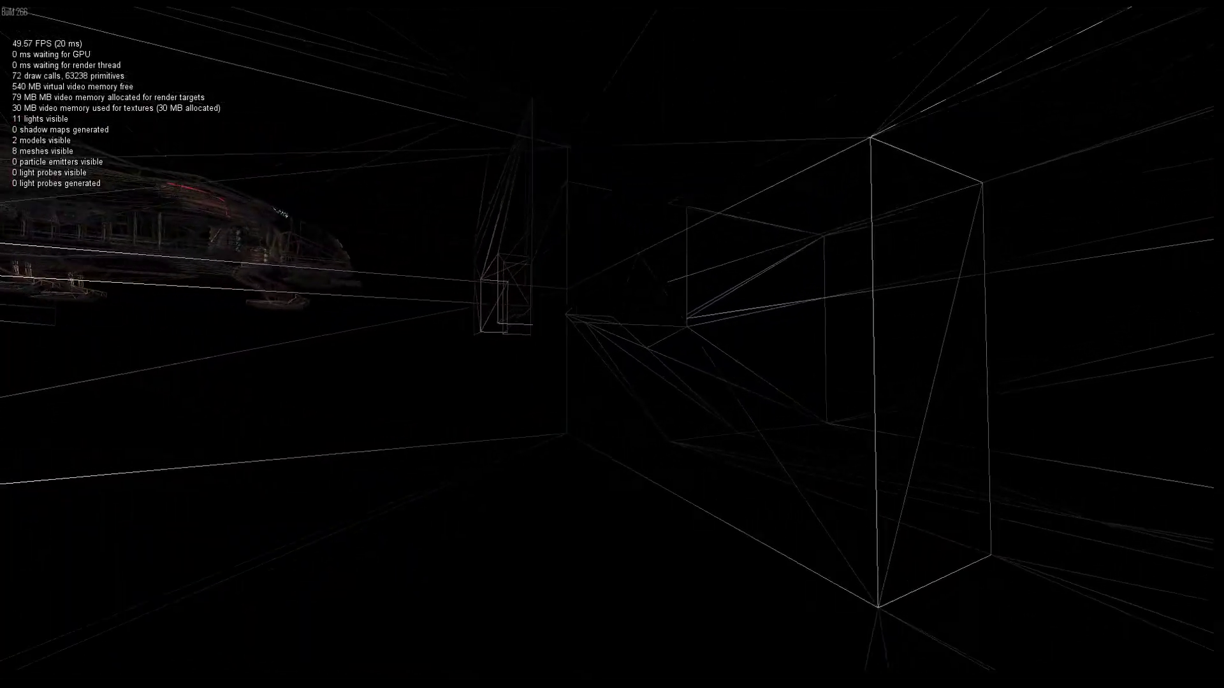
key(w)
key(d)
key(w)
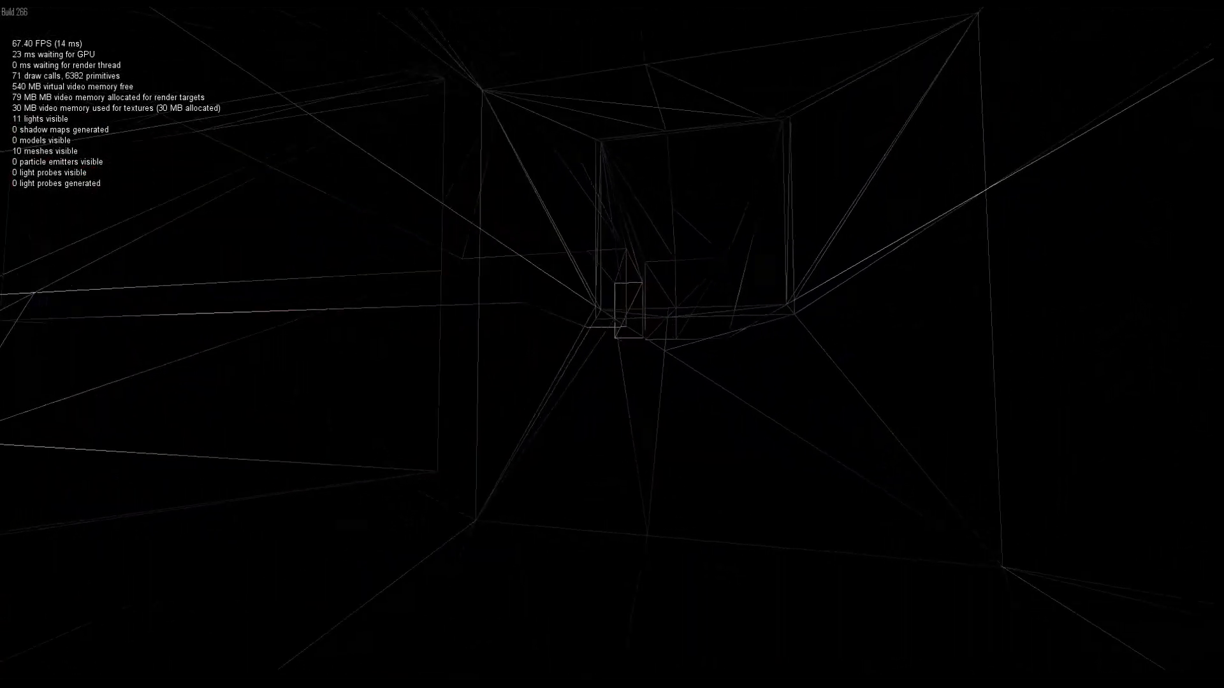
key(w)
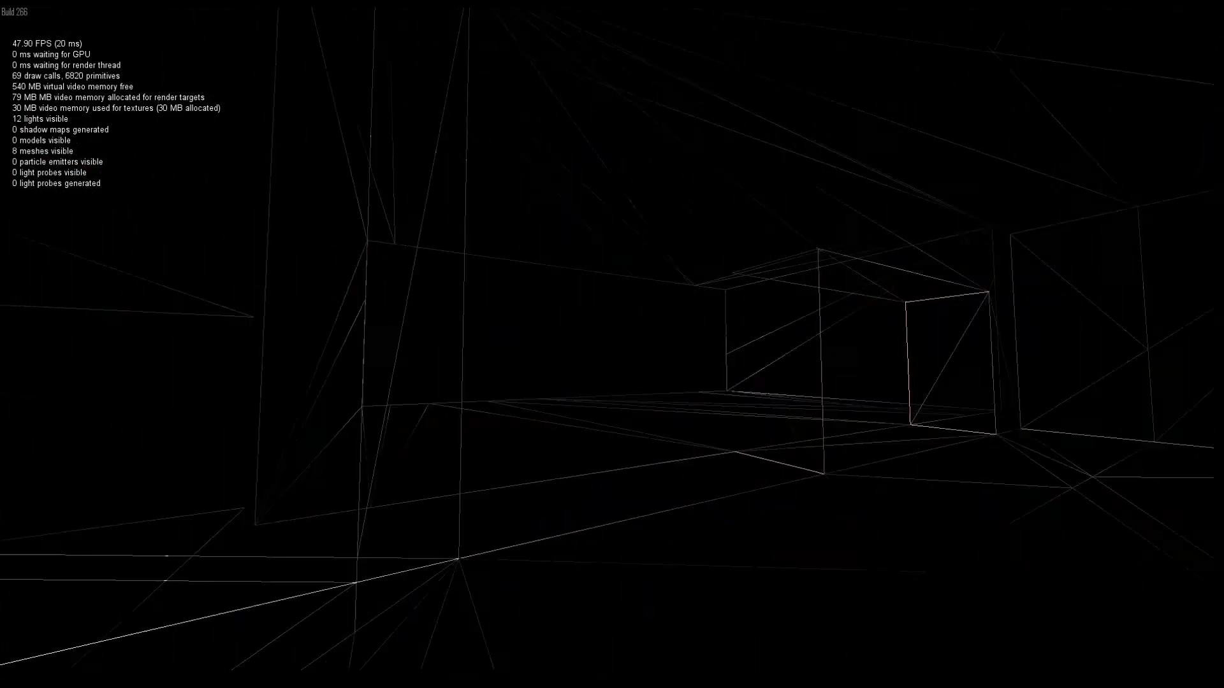
key(w)
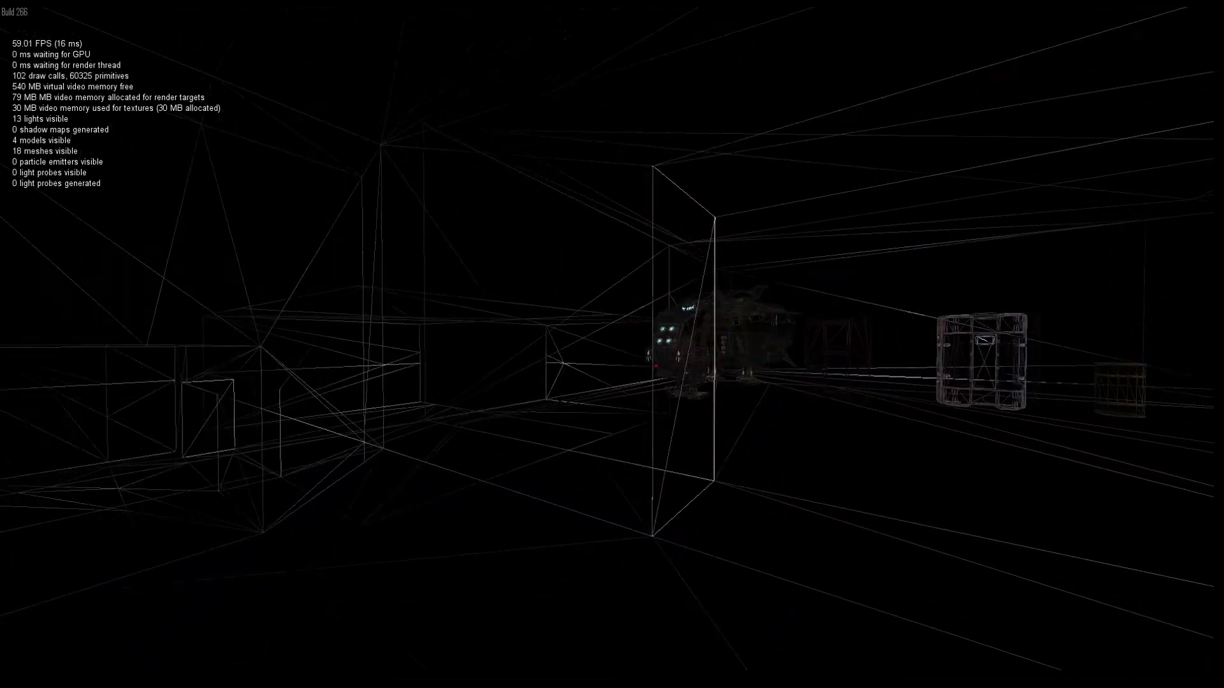
Step: Move around the spacecraft in wireframe and examine which geometry is drawn beyond the room's walls
key(w)
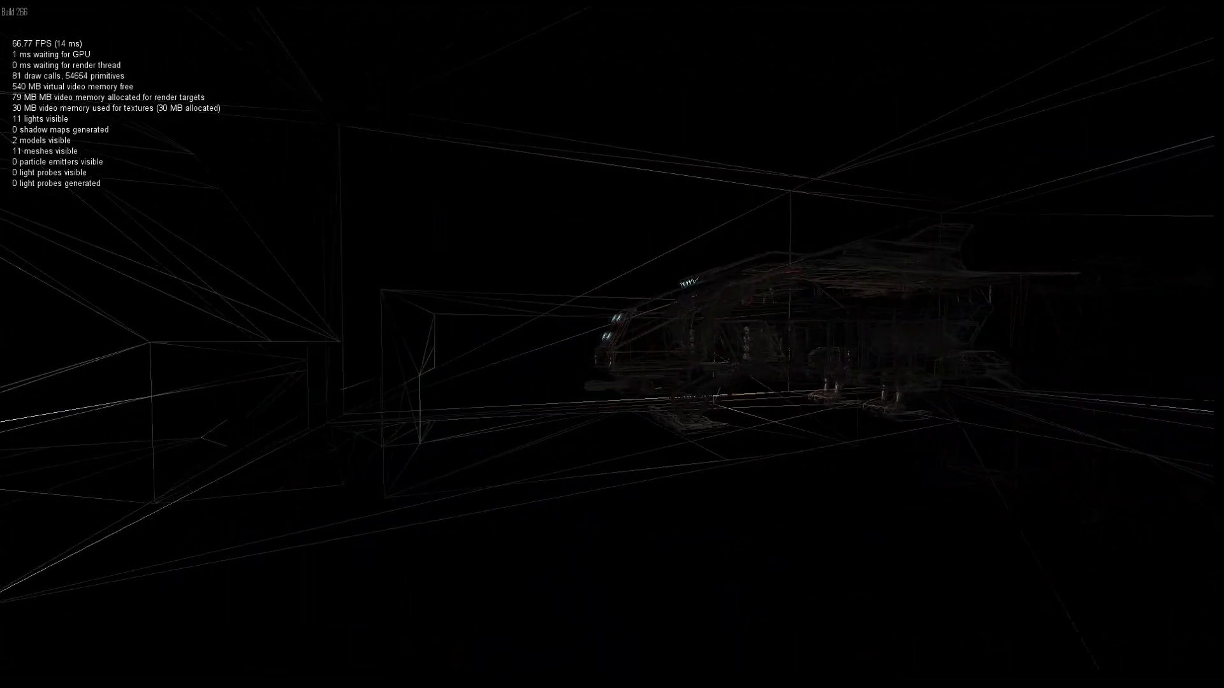
key(w)
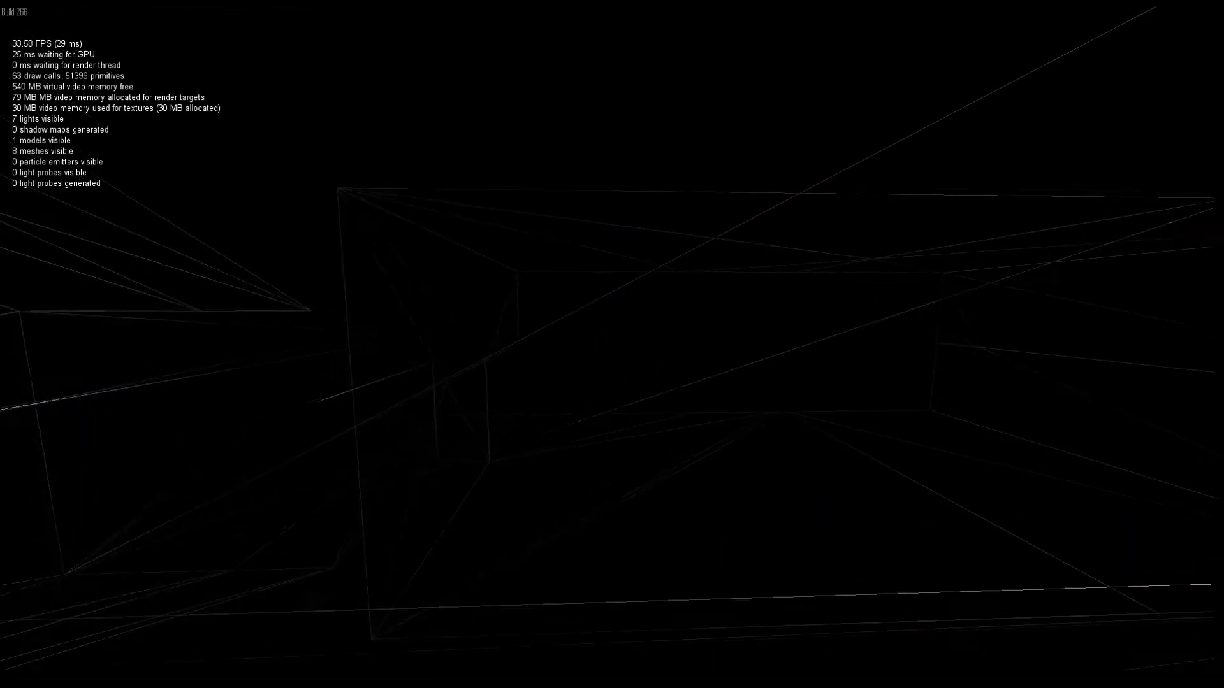
key(d)
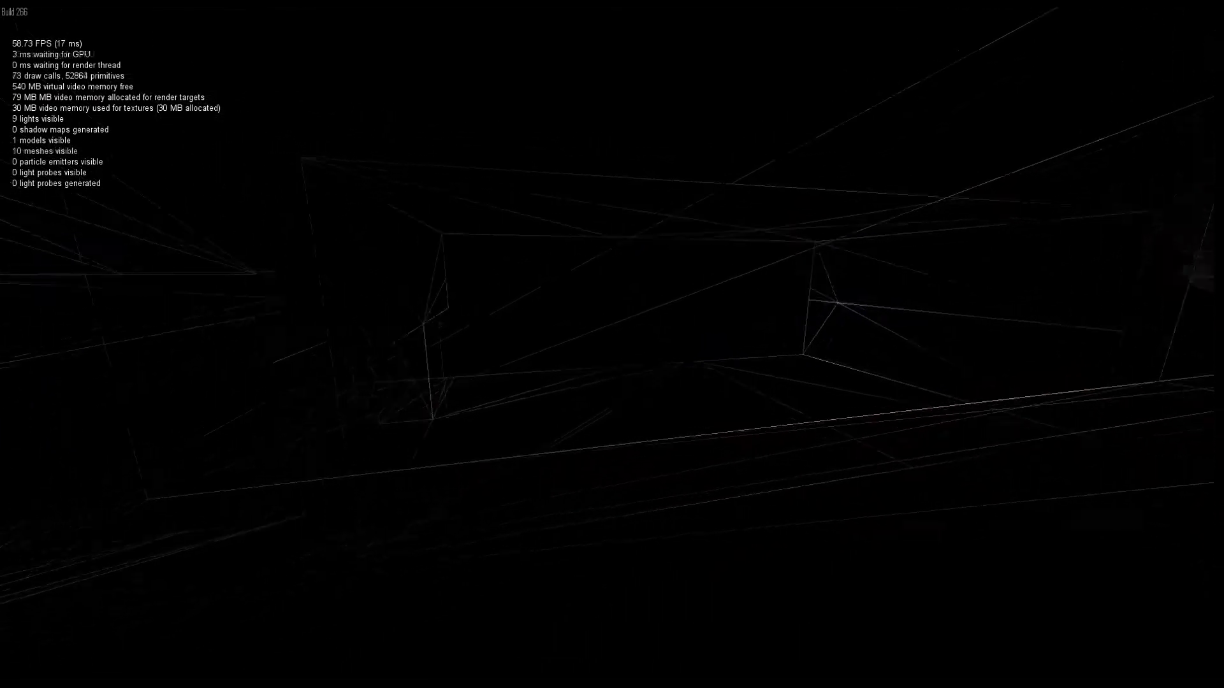
key(a)
key(s)
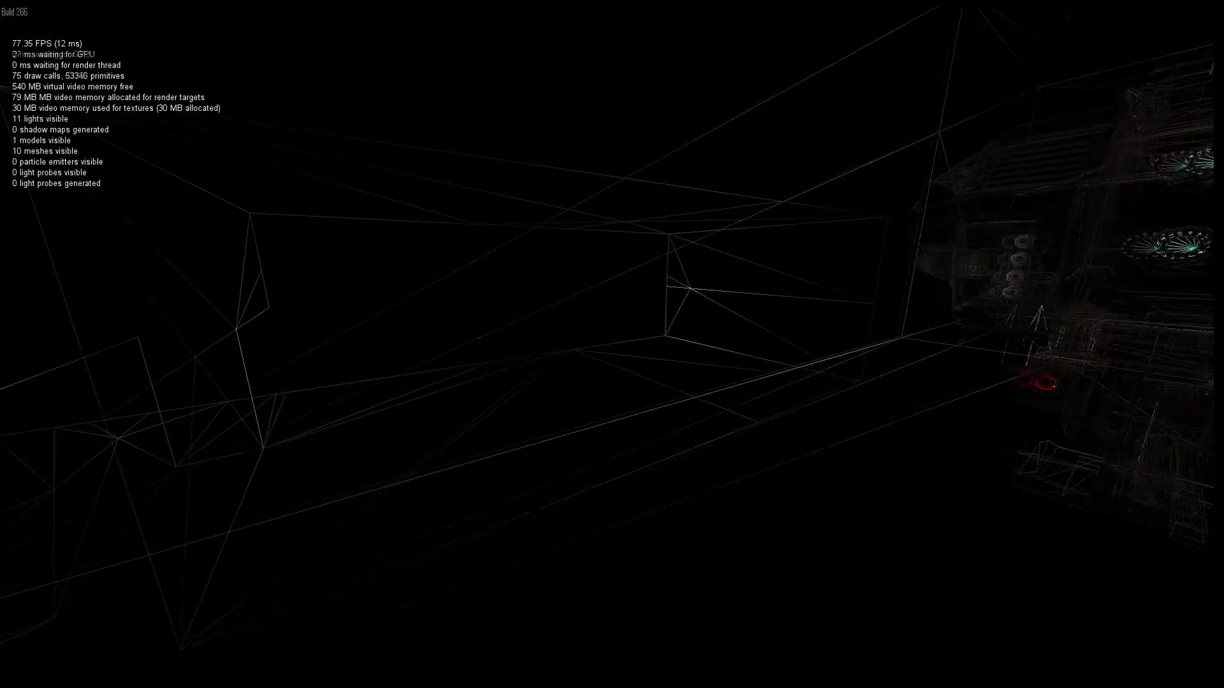
key(d)
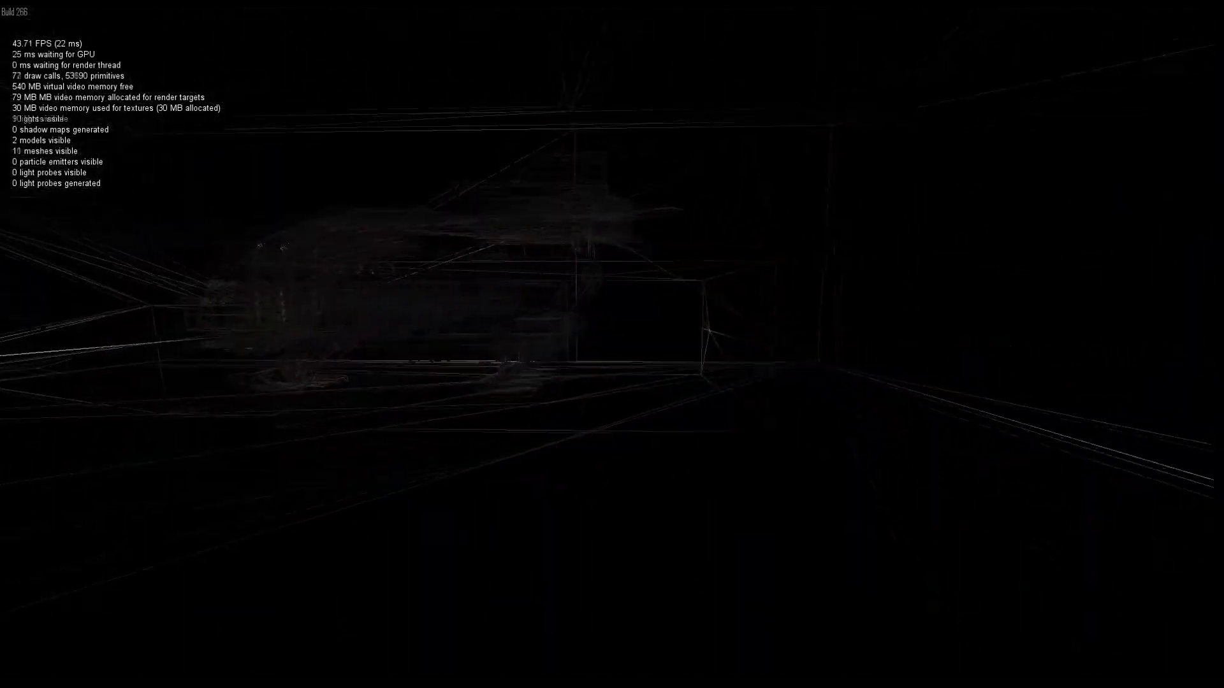
Step: Return the game to normal rendering and walk through the spacecraft room past the crates, checking the rendering statistics
key(w)
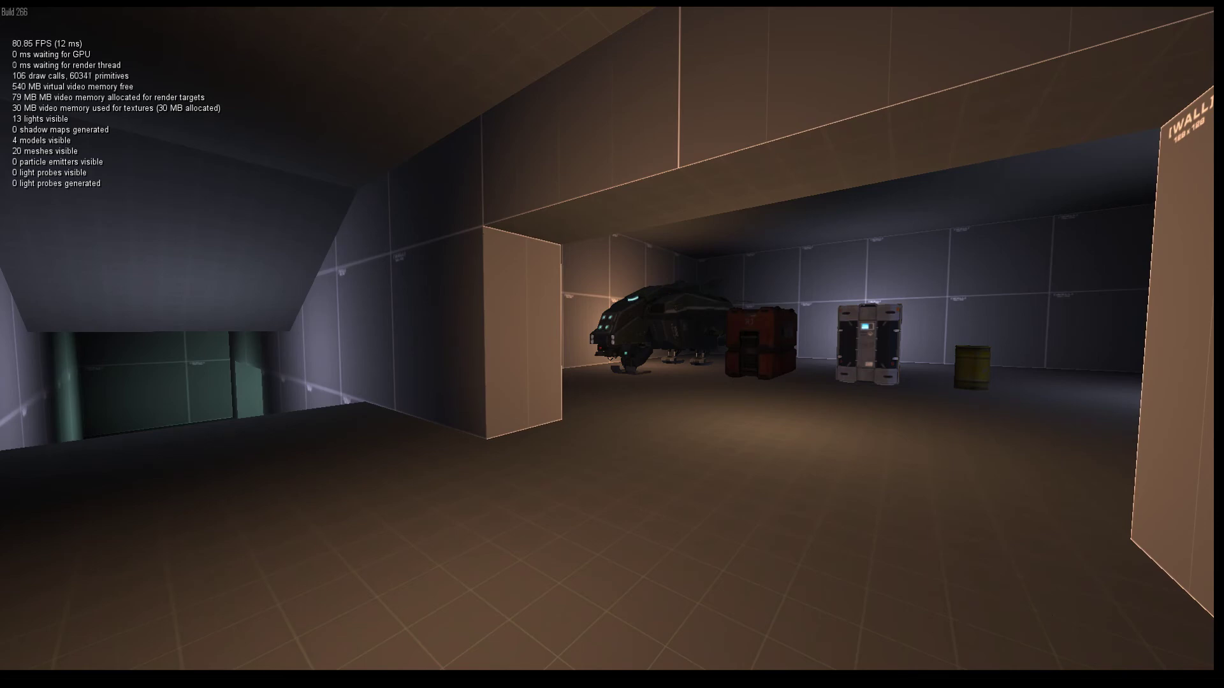
key(w)
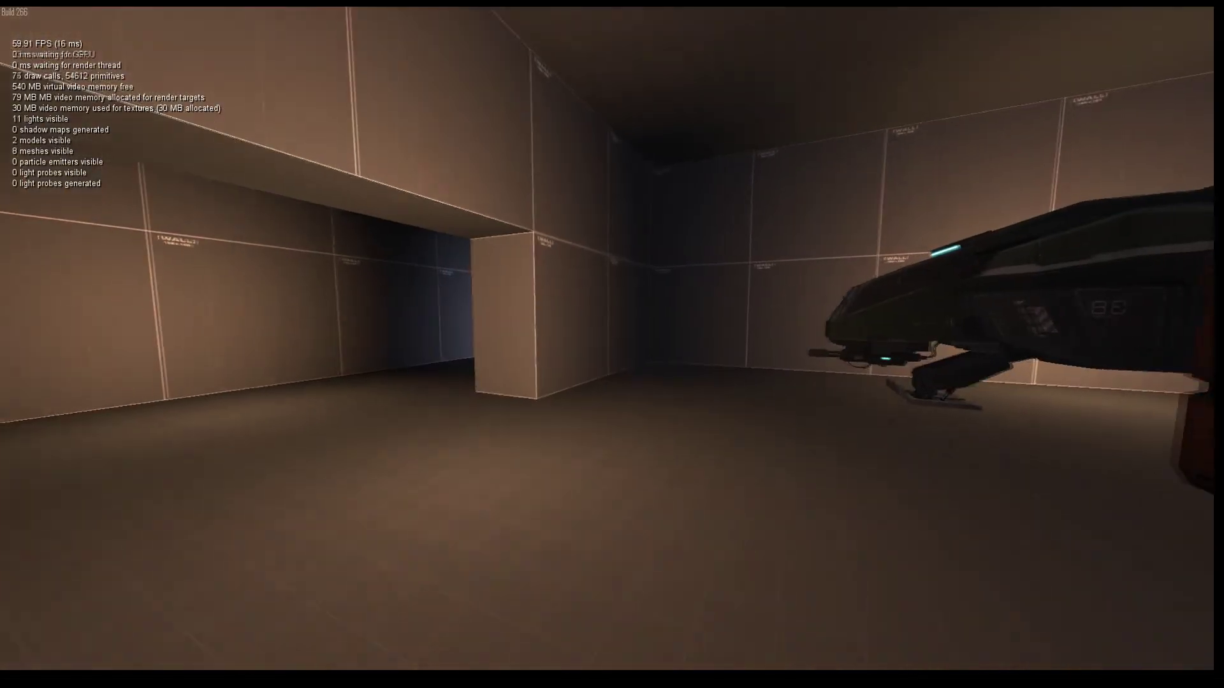
key(w)
key(w)
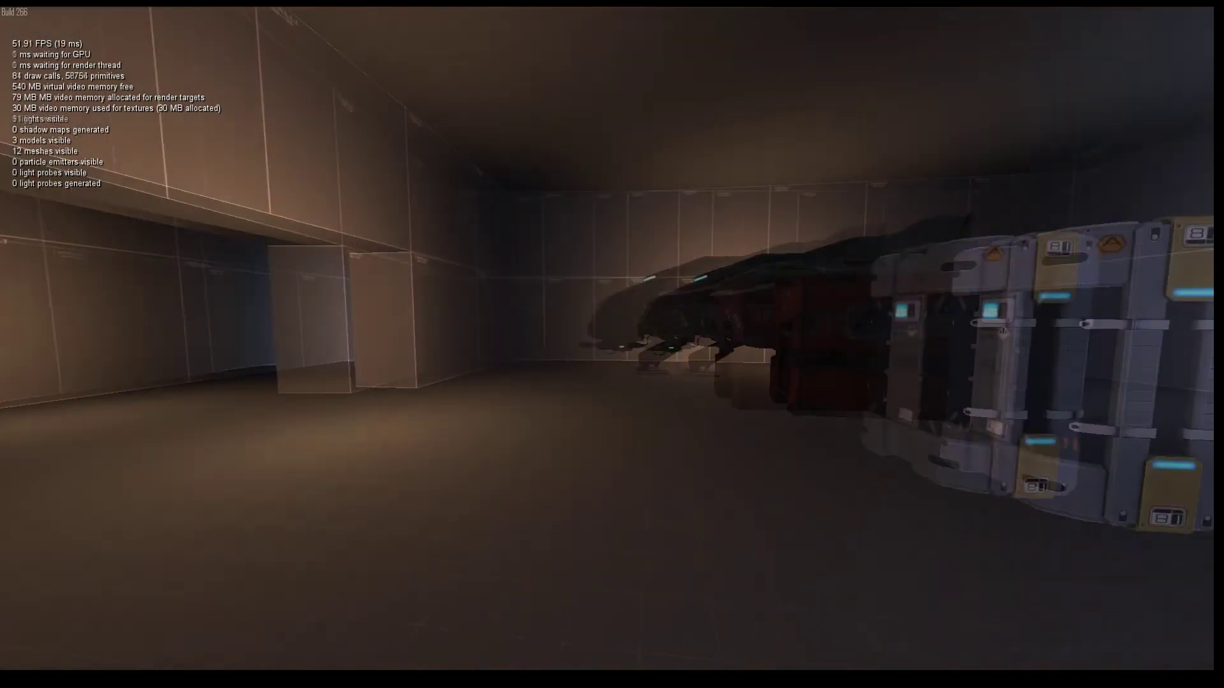